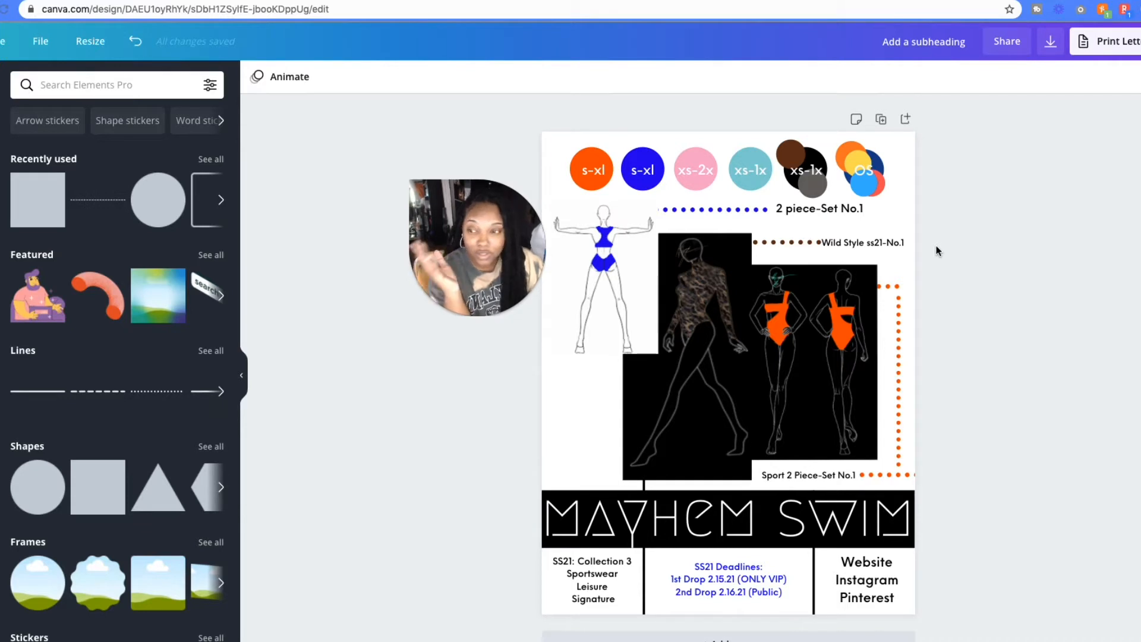
{"action": "right_click", "coordinate": [936, 247]}
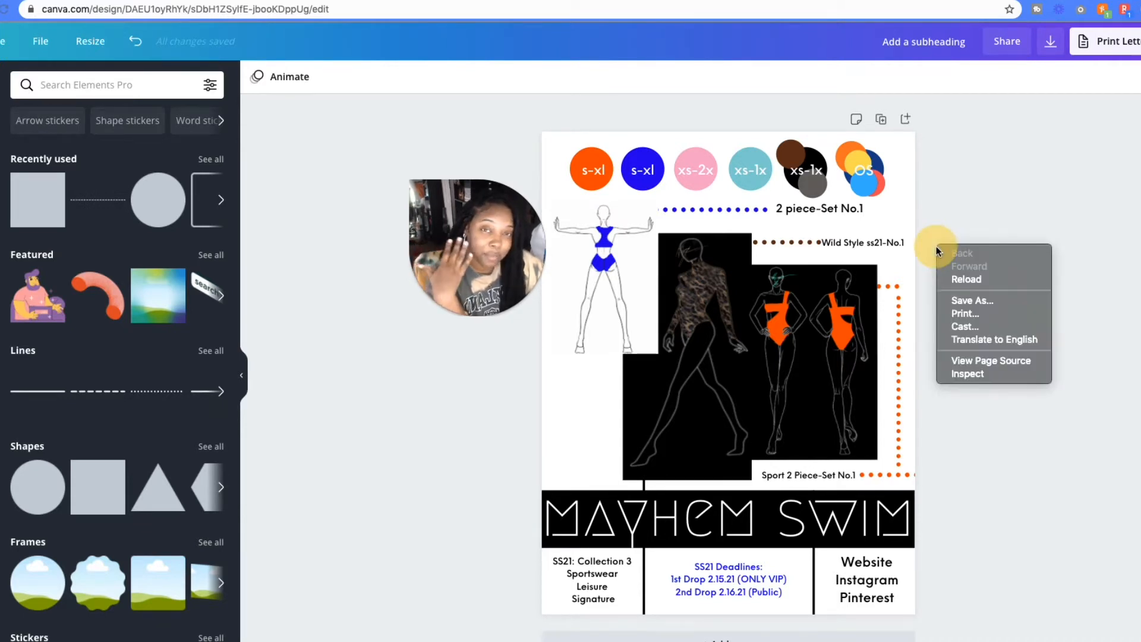
{"action": "key", "text": "Escape"}
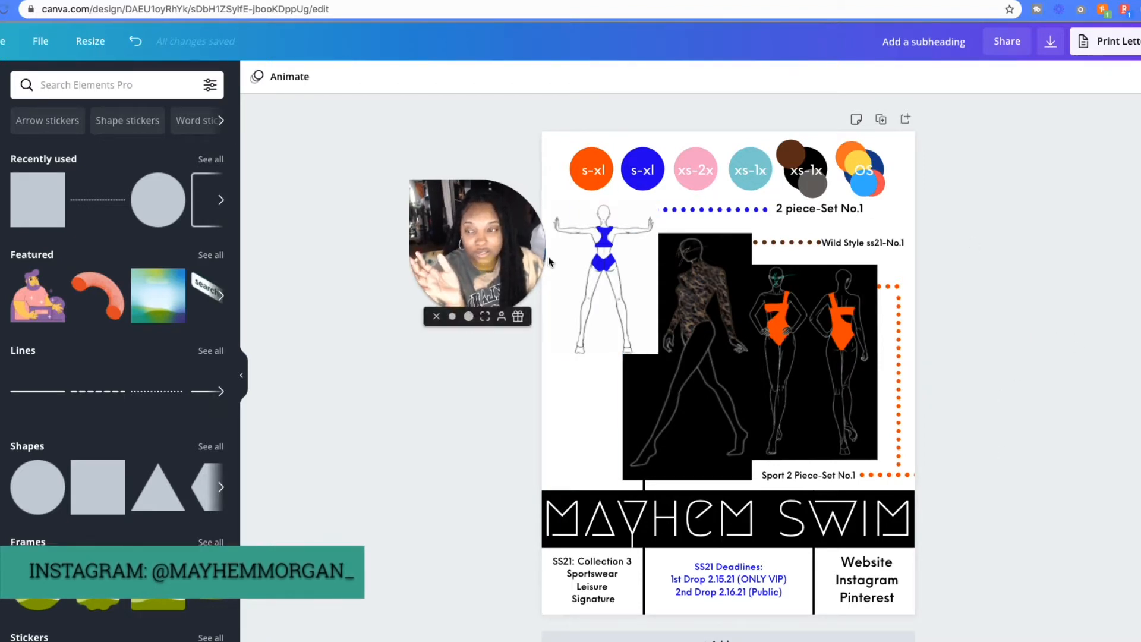
{"action": "left_click_drag", "start_coordinate": [548, 256], "coordinate": [1104, 209]}
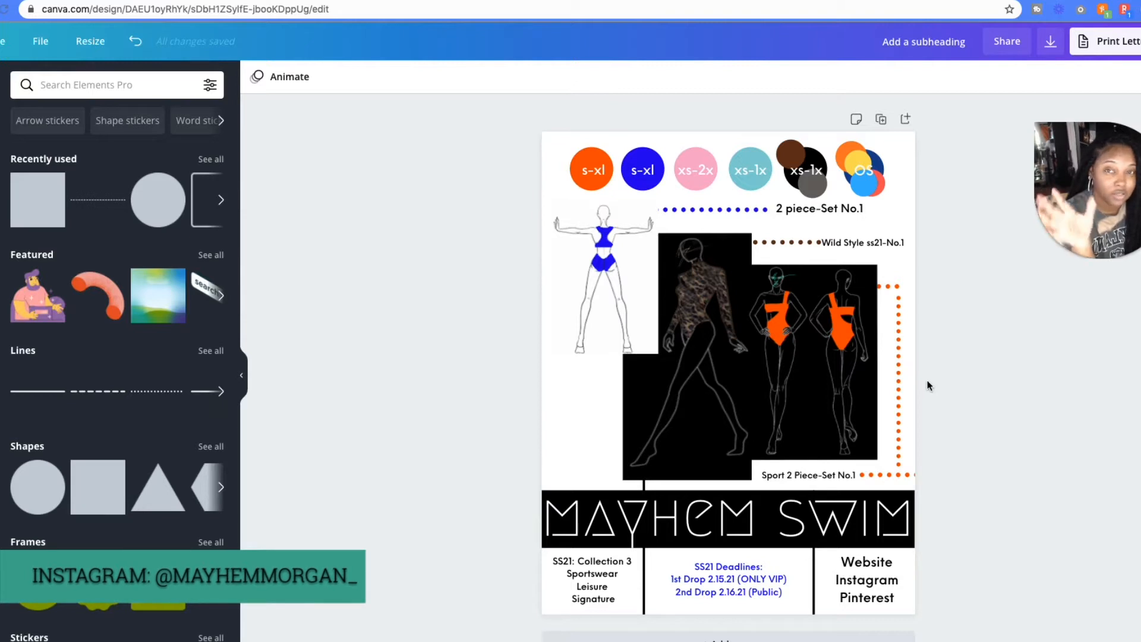
- Check the resize options for the US letter design and hide the elements library
{"action": "left_click", "coordinate": [91, 43]}
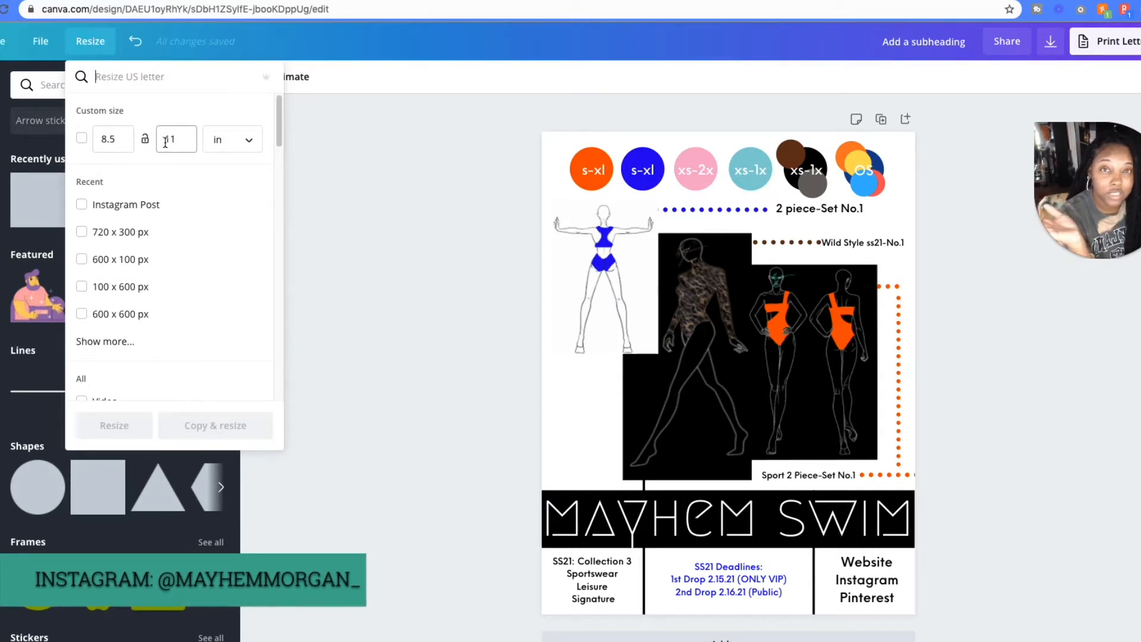
{"action": "left_click", "coordinate": [90, 41]}
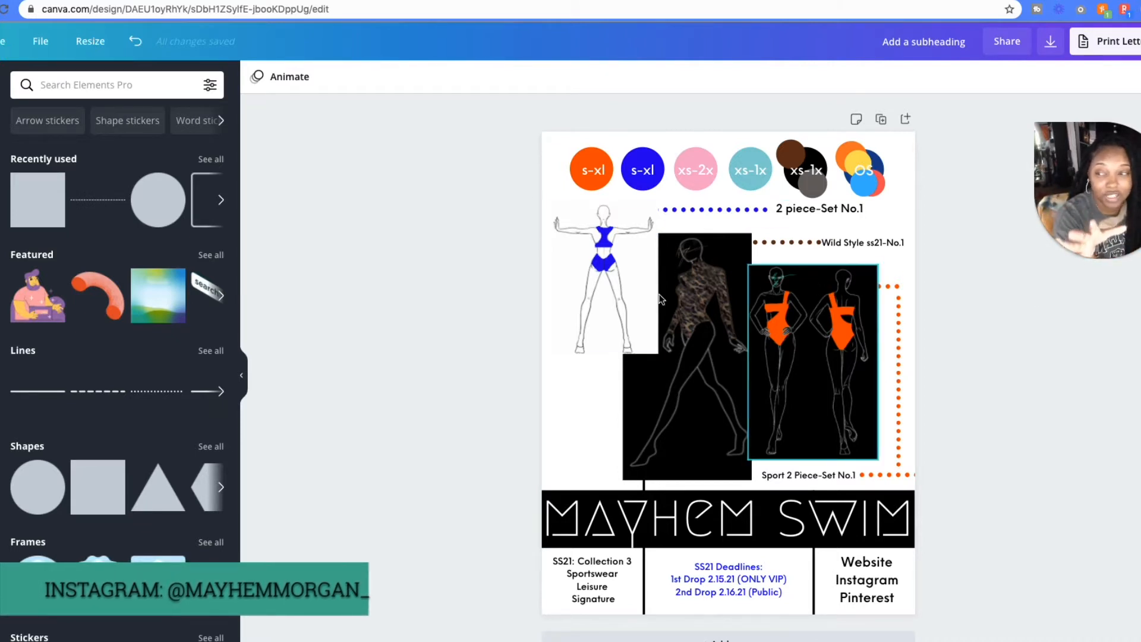
{"action": "left_click", "coordinate": [242, 380]}
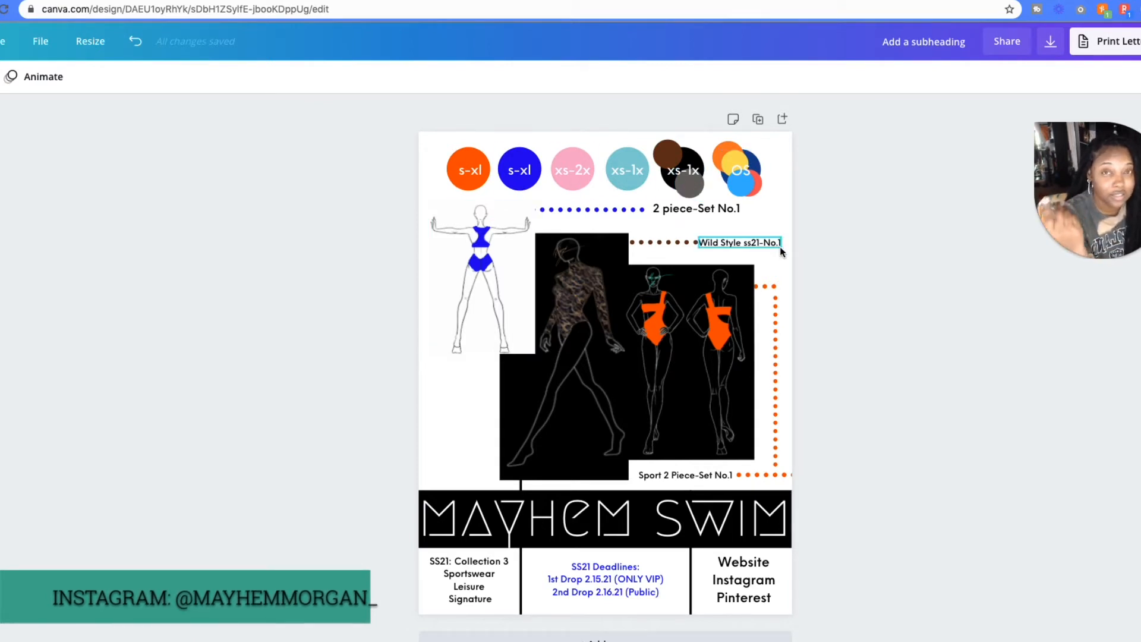
- Examine the size-range colour circles, the swimwear sketches and their style-name labels on the Mayhem Swim line sheet
{"action": "left_click", "coordinate": [468, 169]}
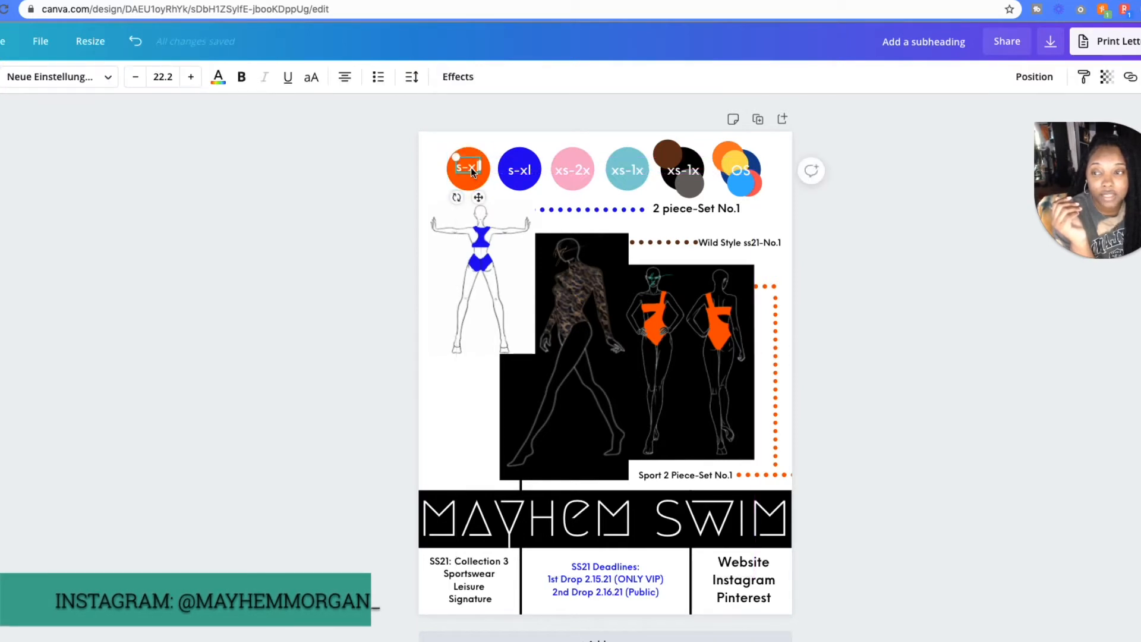
{"action": "left_click_drag", "start_coordinate": [470, 167], "coordinate": [470, 170]}
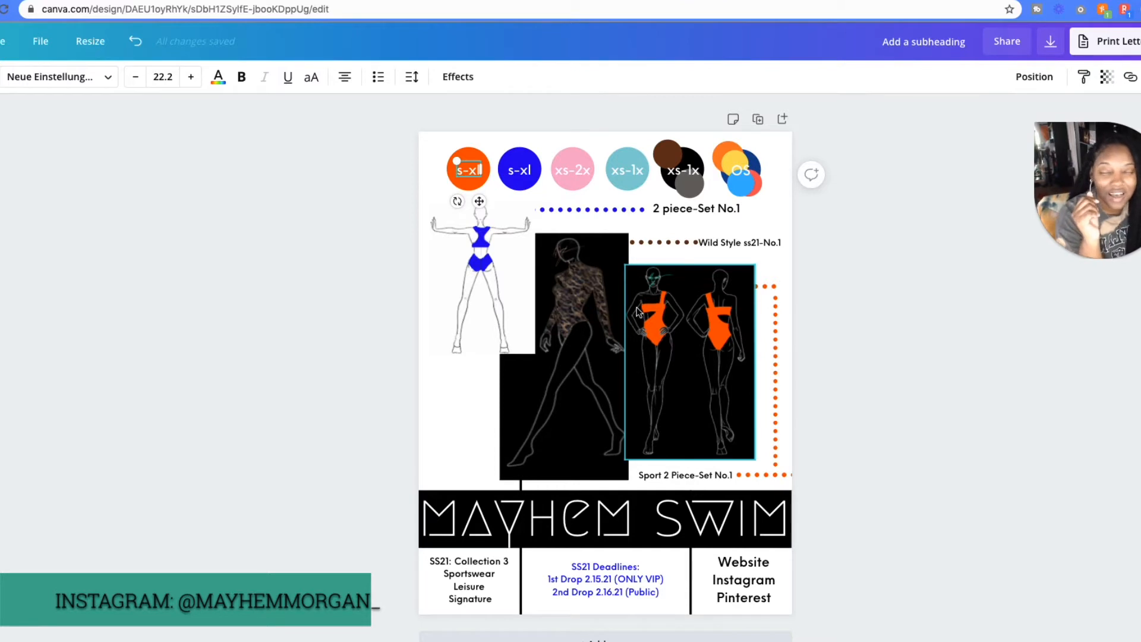
{"action": "left_click", "coordinate": [683, 300]}
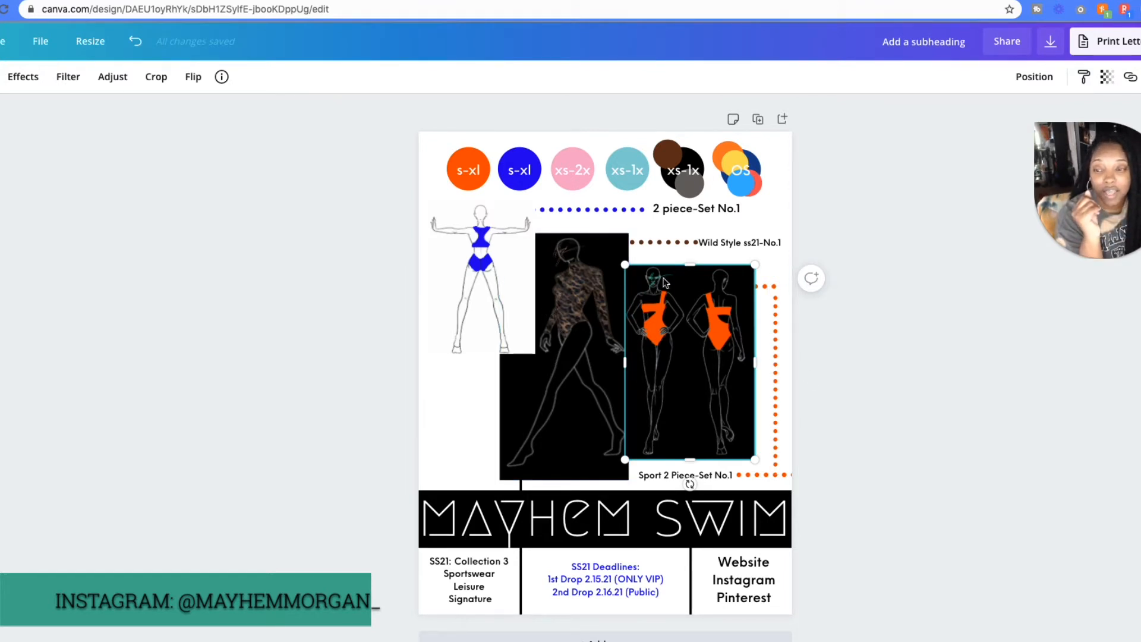
{"action": "left_click", "coordinate": [597, 313]}
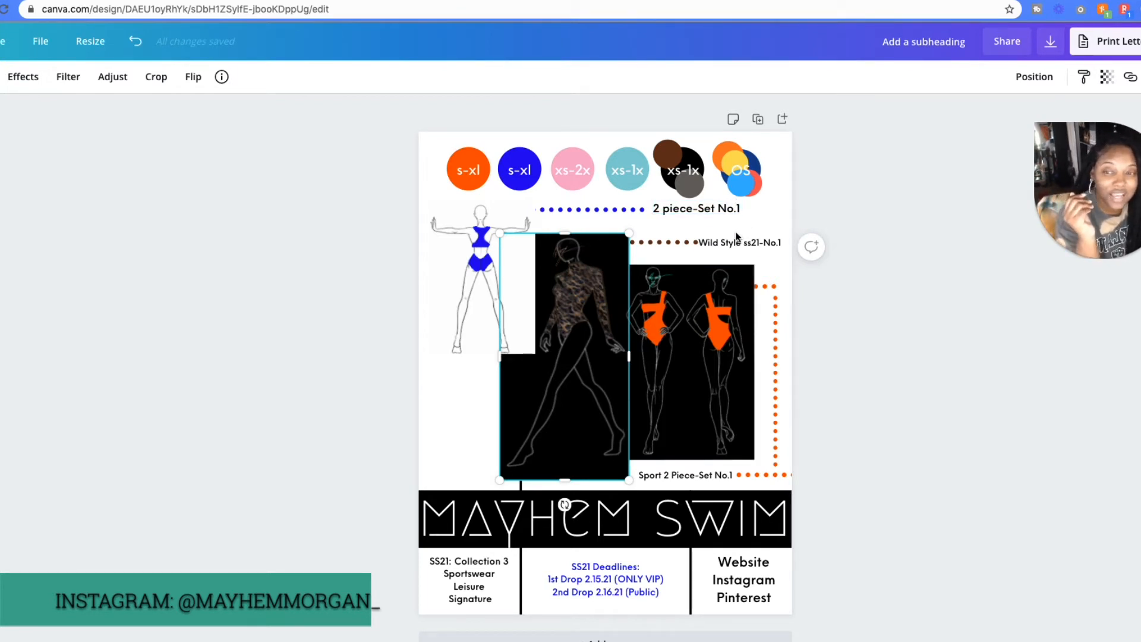
{"action": "left_click", "coordinate": [693, 212]}
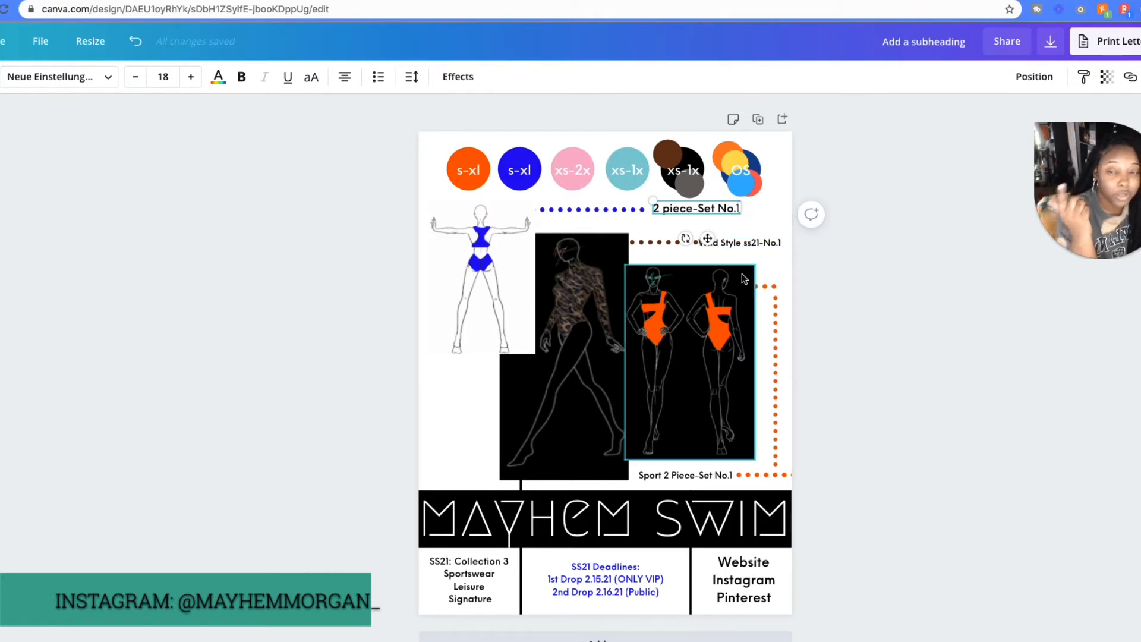
{"action": "left_click", "coordinate": [755, 238]}
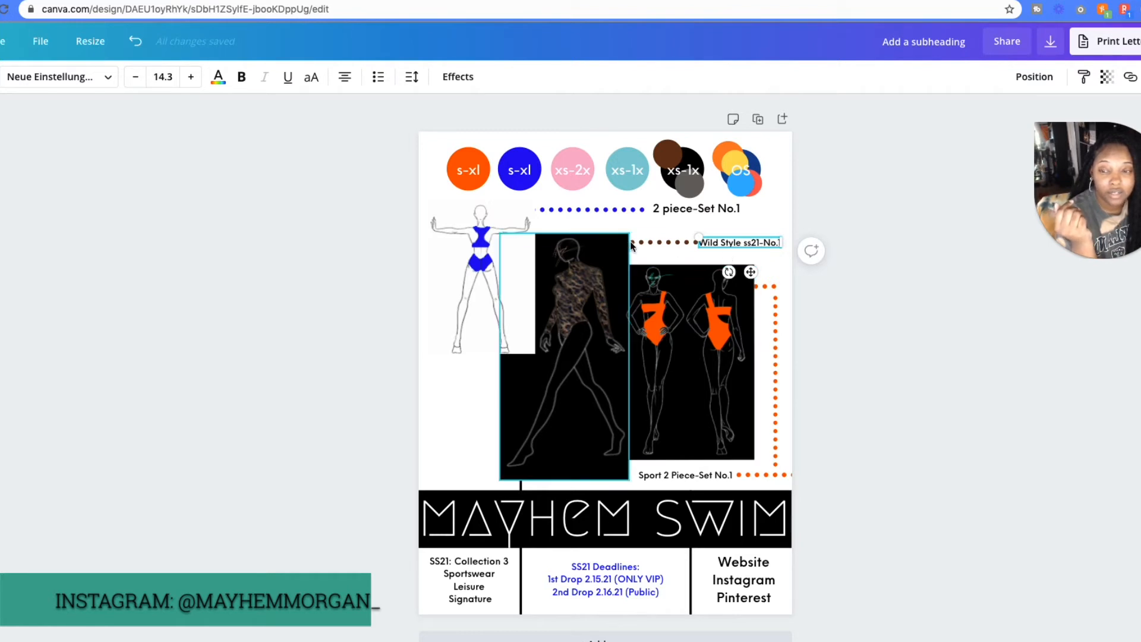
{"action": "left_click", "coordinate": [583, 340]}
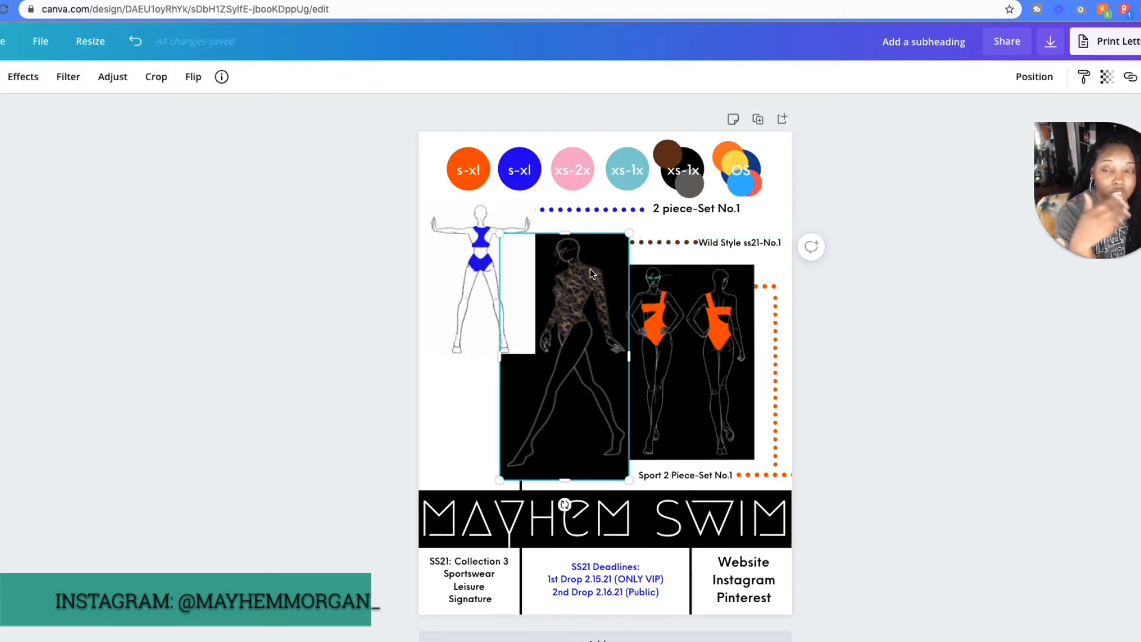
{"action": "left_click", "coordinate": [740, 242]}
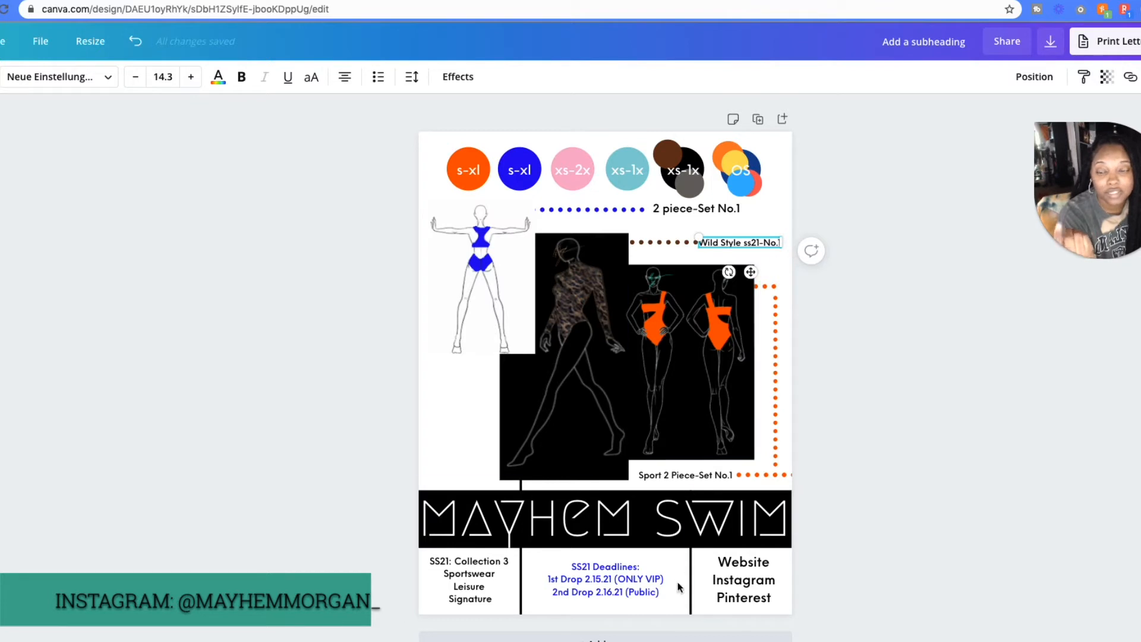
{"action": "left_click", "coordinate": [719, 387]}
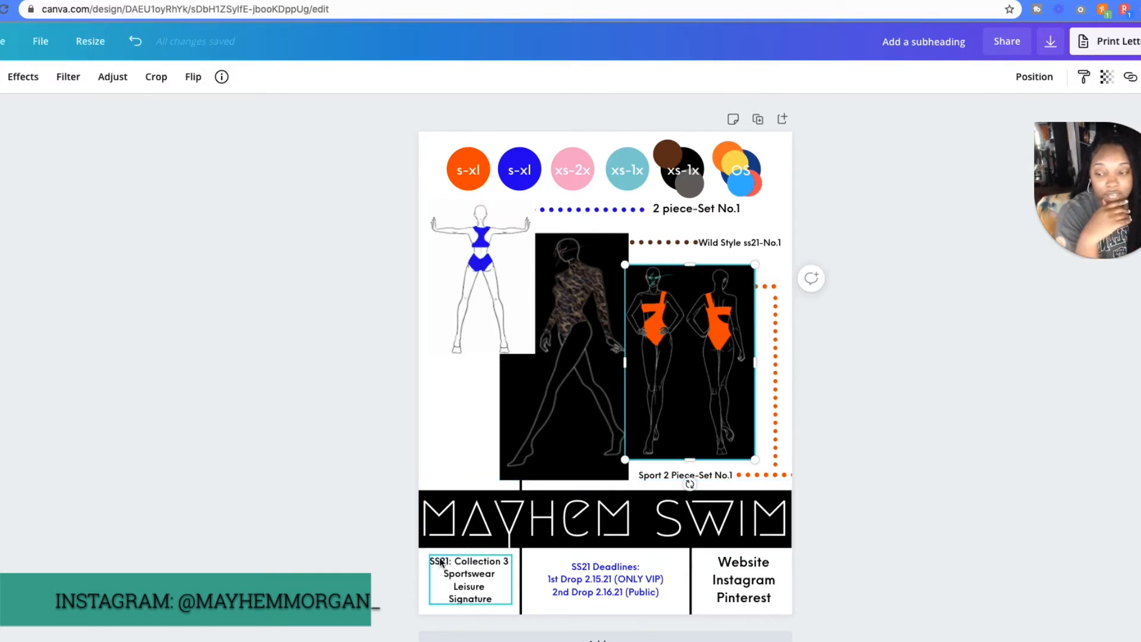
- Examine the footer text blocks for the SS21 collection categories, the drop deadlines and the website and social contacts
{"action": "left_click", "coordinate": [476, 563]}
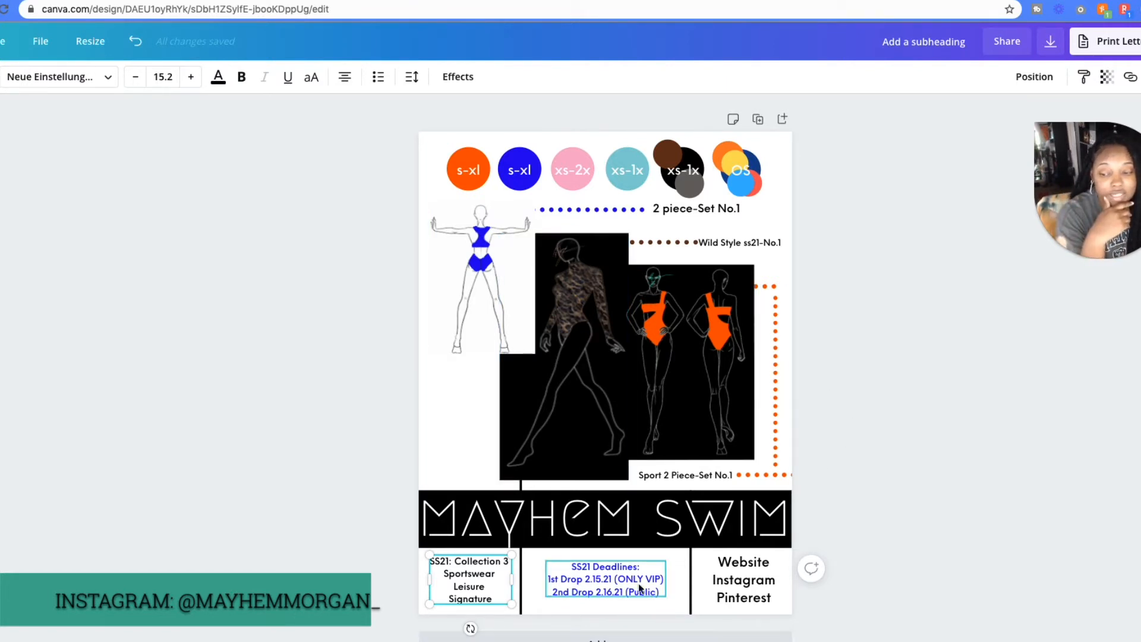
{"action": "left_click", "coordinate": [652, 572]}
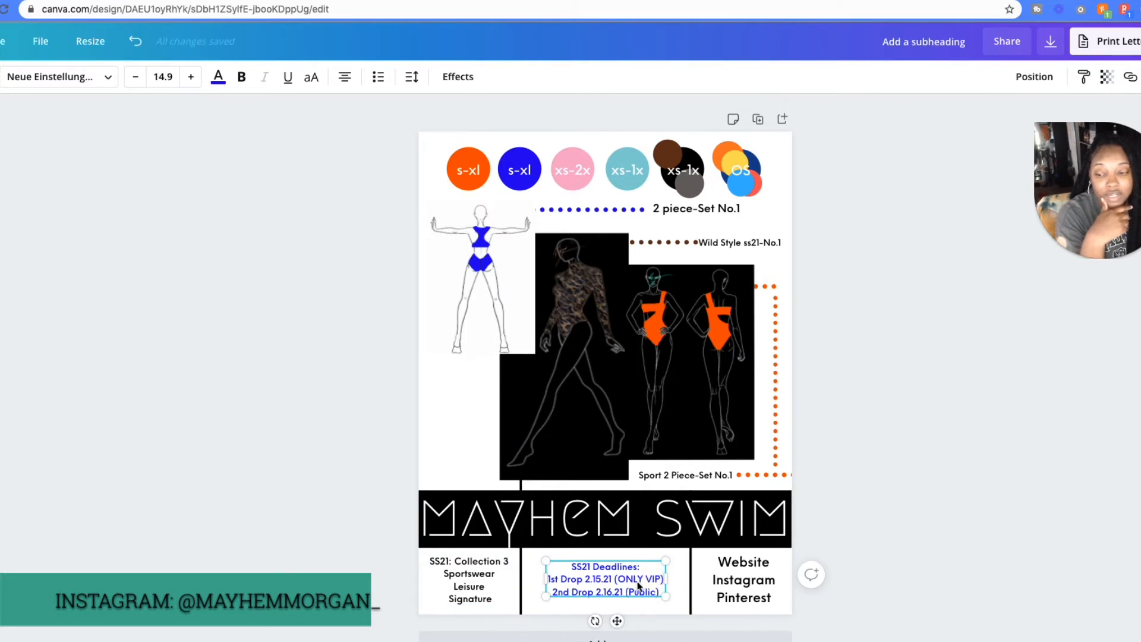
{"action": "right_click", "coordinate": [557, 608]}
{"action": "left_click", "coordinate": [909, 518]}
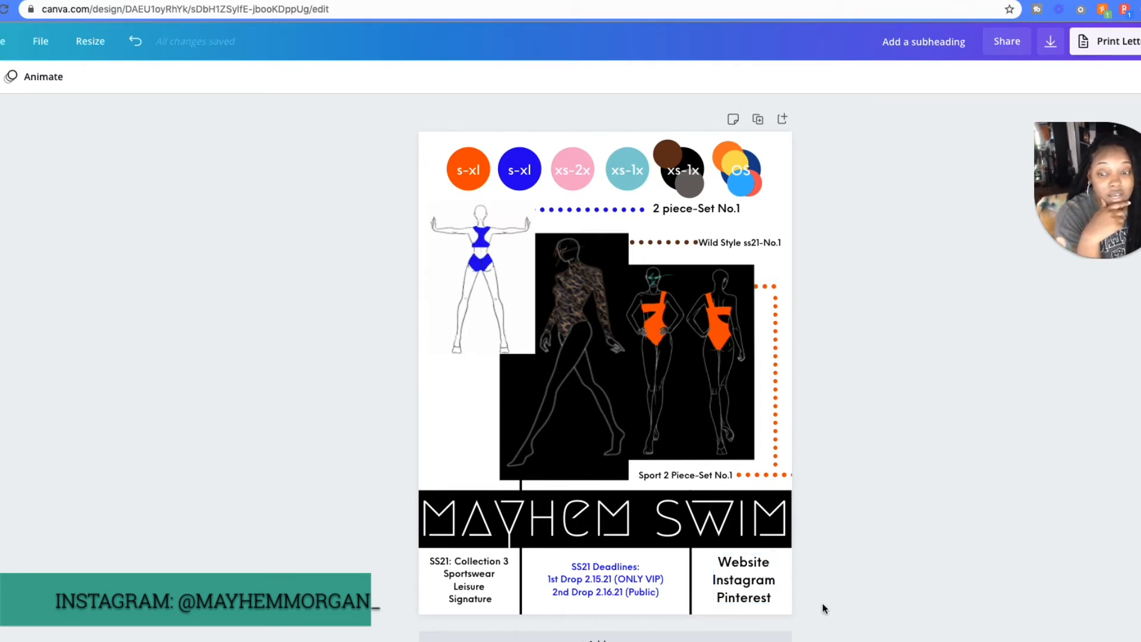
{"action": "left_click", "coordinate": [741, 569]}
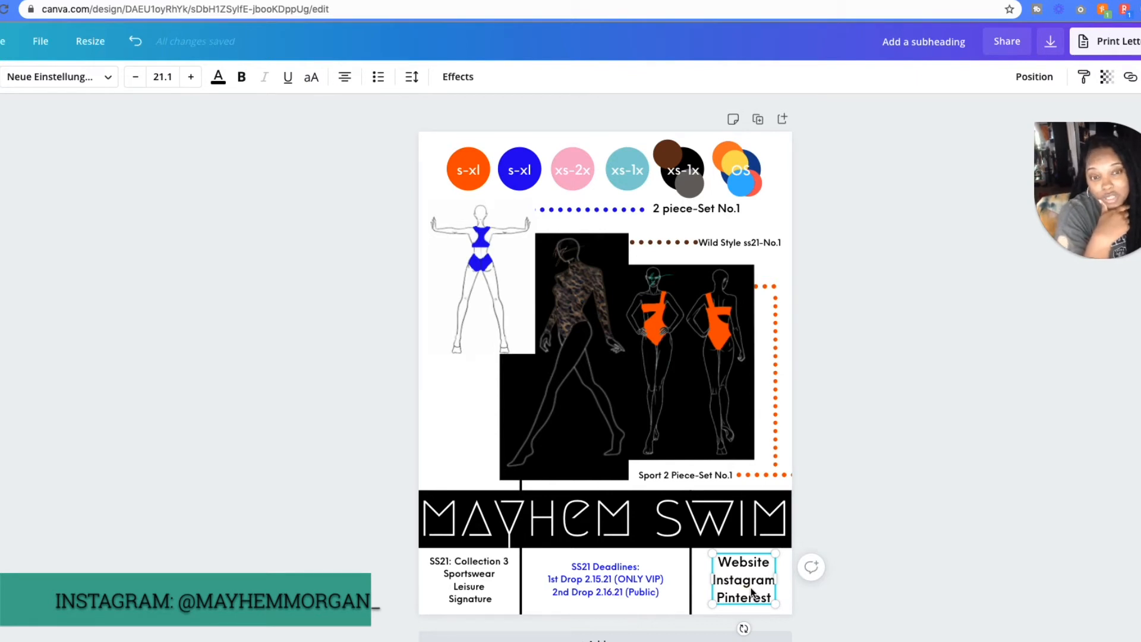
{"action": "right_click", "coordinate": [752, 592]}
{"action": "left_click", "coordinate": [732, 586]}
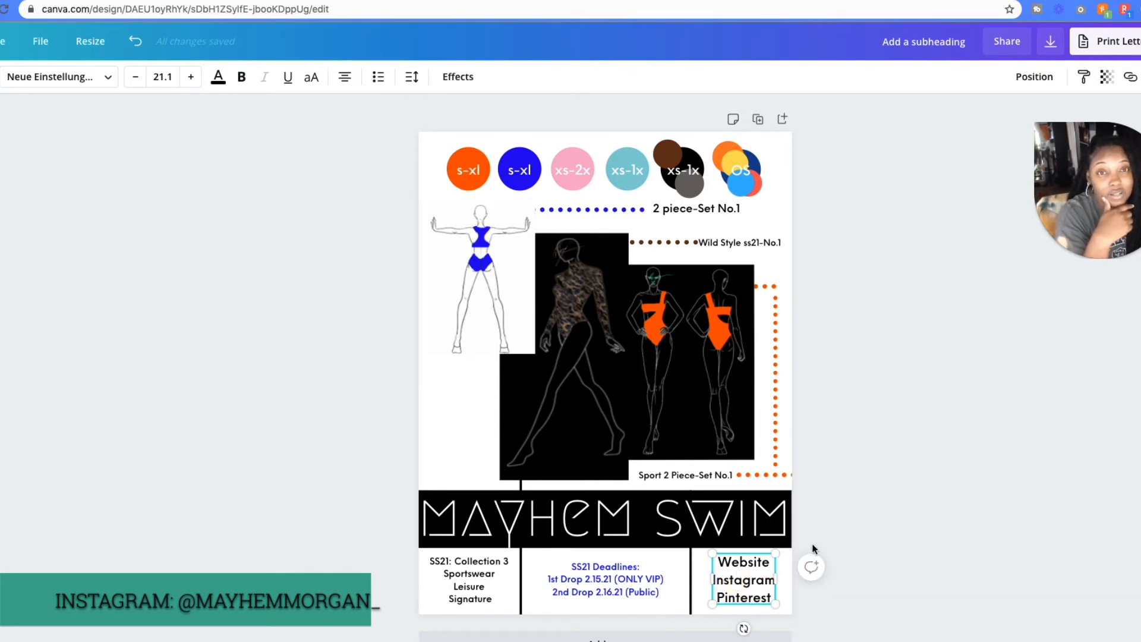
{"action": "left_click", "coordinate": [839, 505]}
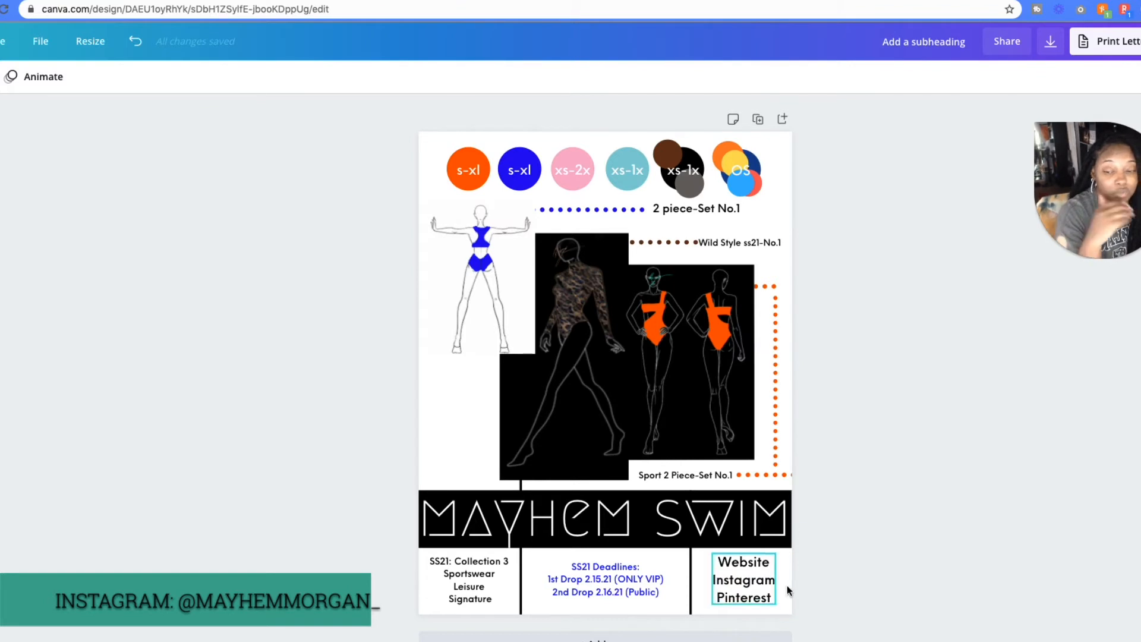
{"action": "left_click", "coordinate": [779, 607]}
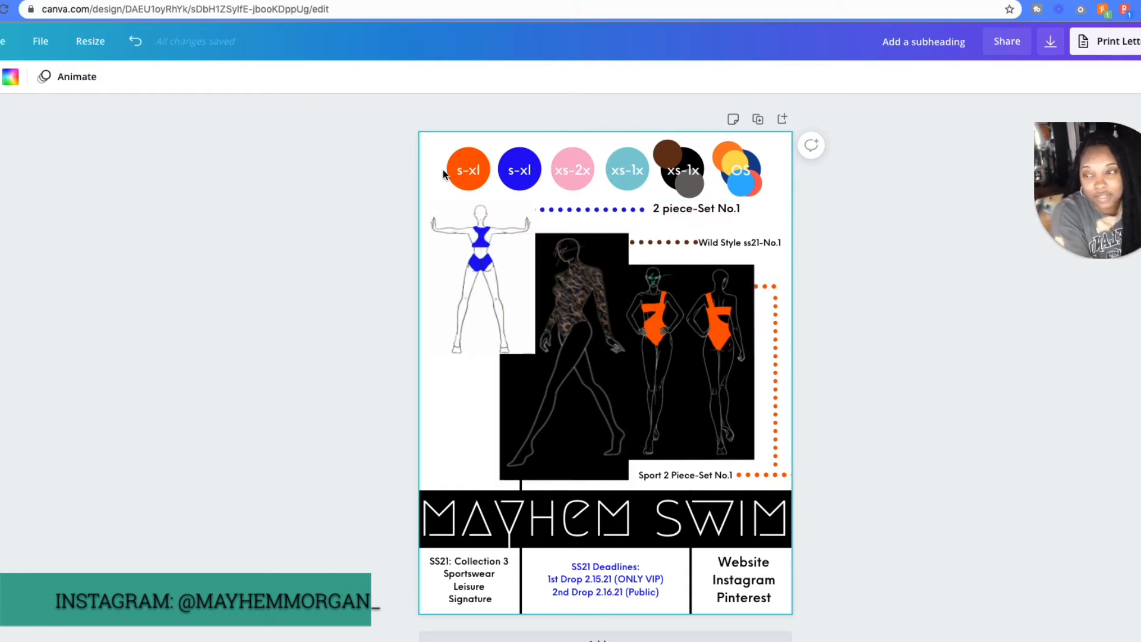
- Add a blank second page and place a small triangle shape in its upper-left corner
{"action": "left_click", "coordinate": [620, 633]}
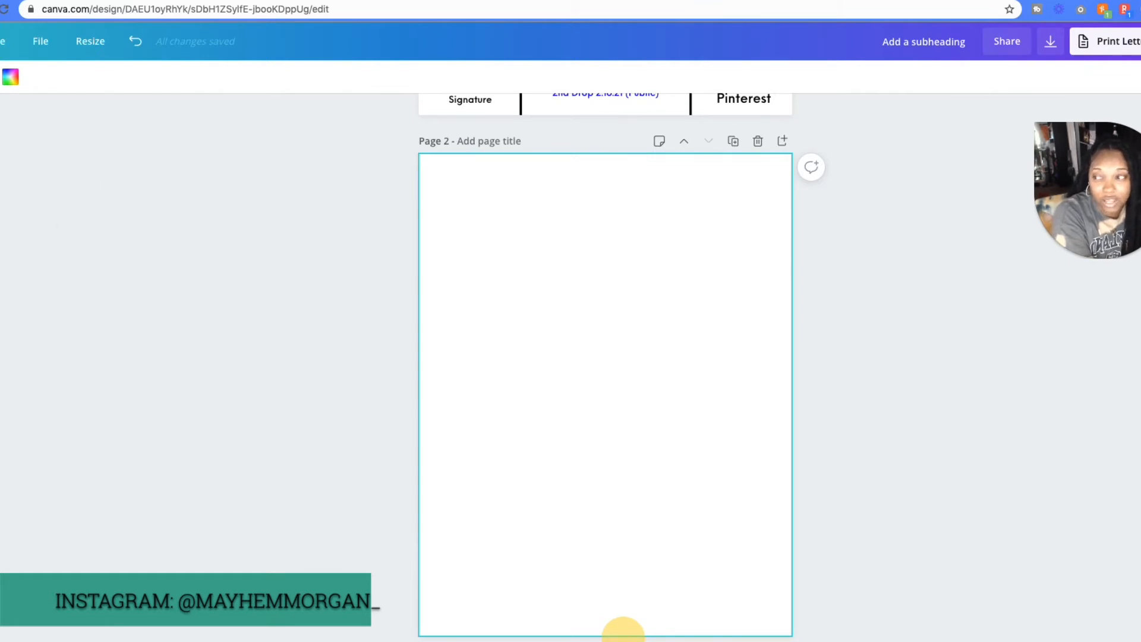
{"action": "left_click", "coordinate": [2, 256]}
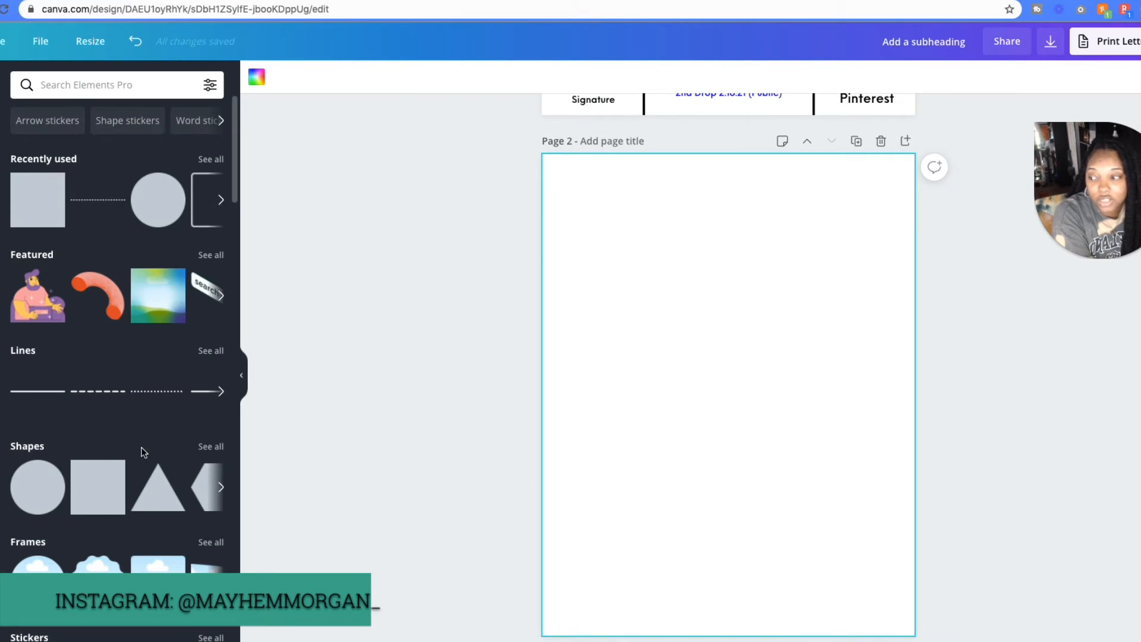
{"action": "left_click", "coordinate": [217, 446]}
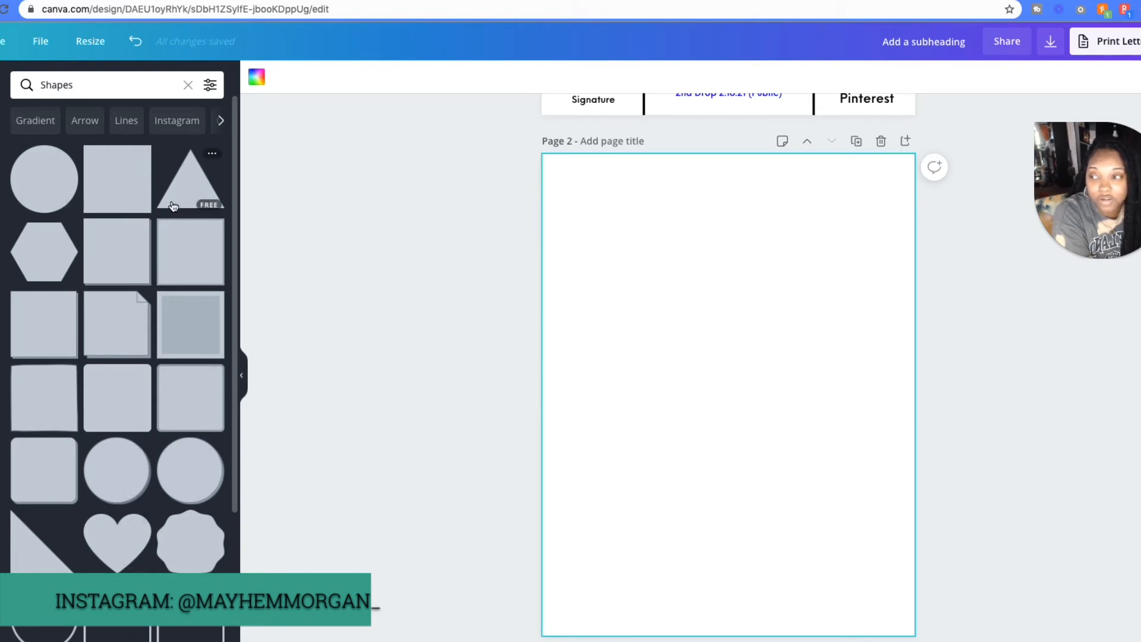
{"action": "left_click", "coordinate": [184, 188]}
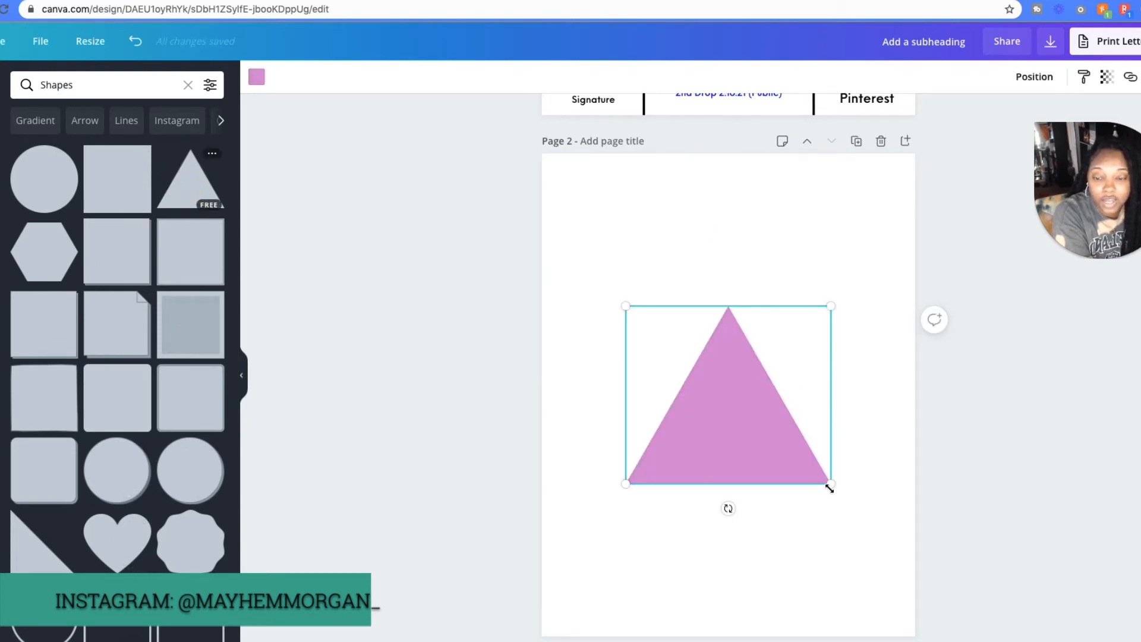
{"action": "left_click_drag", "start_coordinate": [830, 487], "coordinate": [593, 203]}
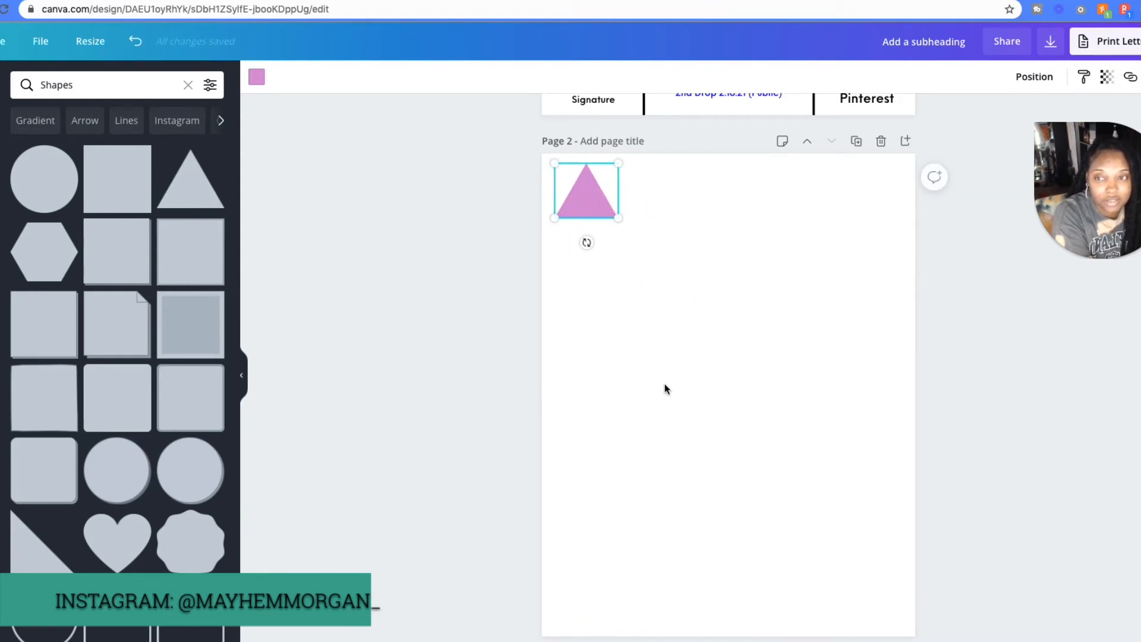
- Add a small square overlapping the triangle's lower-right corner and a small circle overlapping the square's lower-right corner
{"action": "scroll", "coordinate": [647, 410], "scroll_direction": "up", "scroll_amount": 7}
{"action": "scroll", "coordinate": [630, 410], "scroll_direction": "down", "scroll_amount": 5}
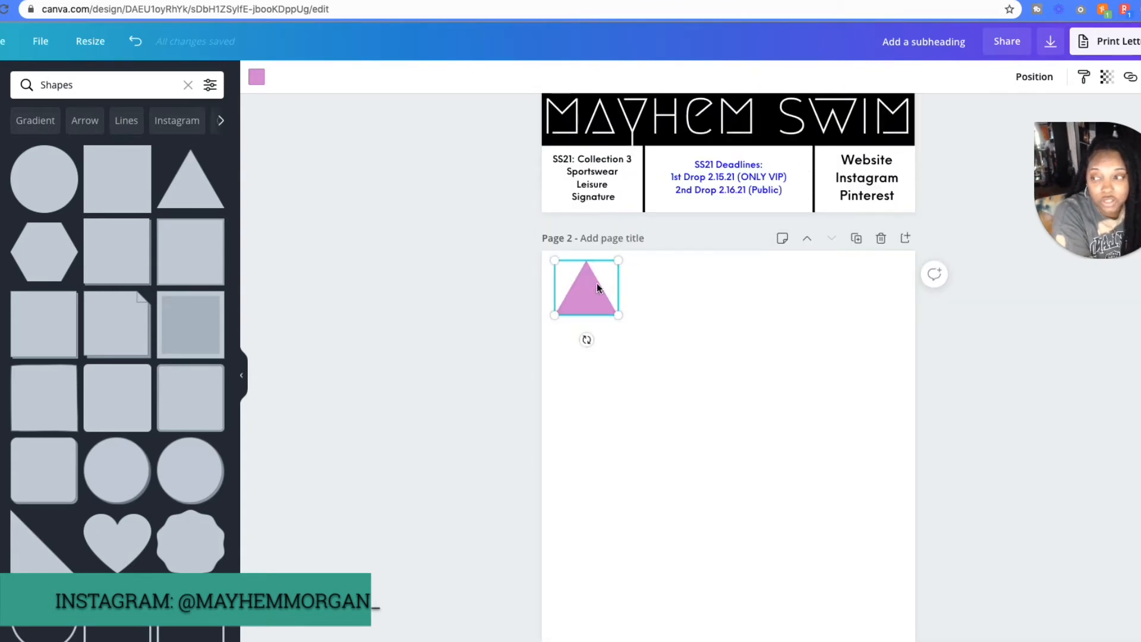
{"action": "left_click", "coordinate": [119, 181]}
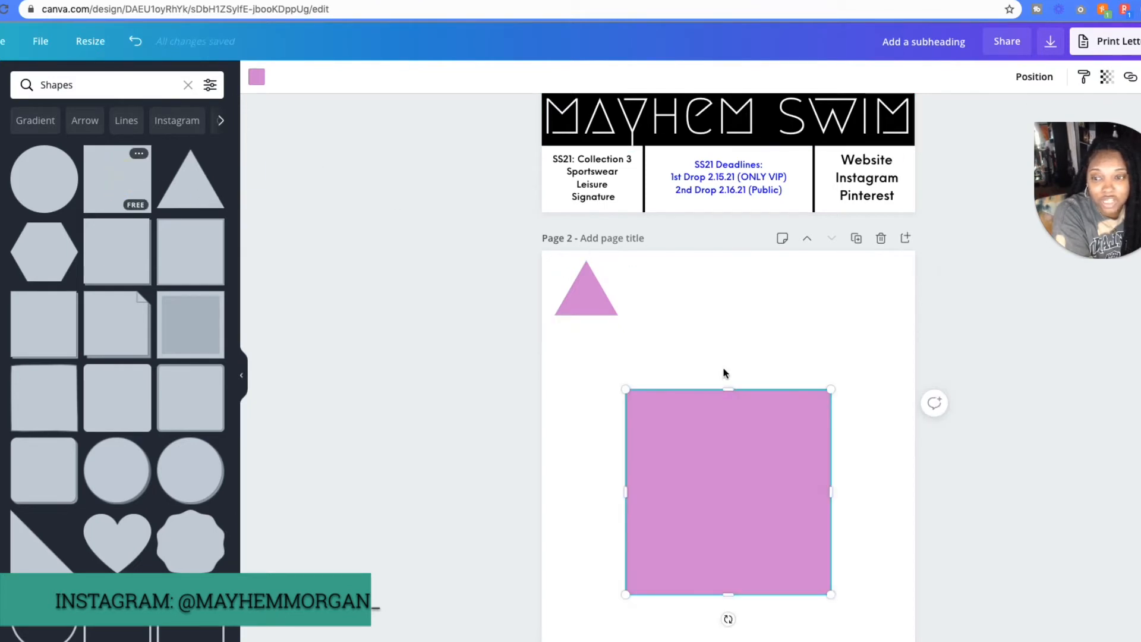
{"action": "left_click_drag", "start_coordinate": [831, 390], "coordinate": [620, 324]}
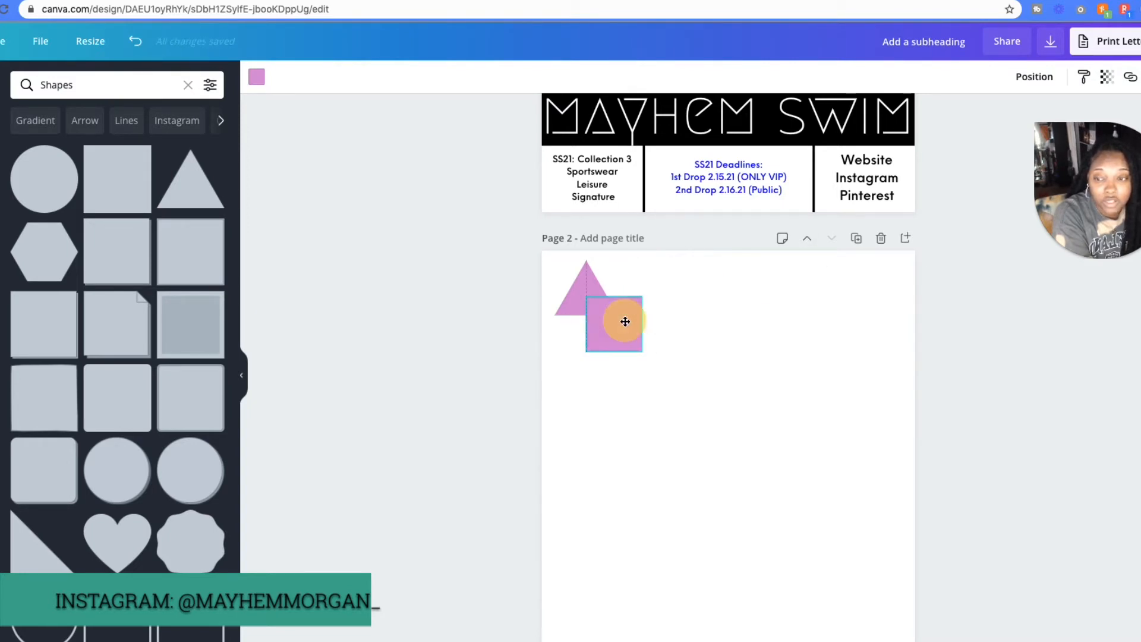
{"action": "left_click", "coordinate": [47, 191]}
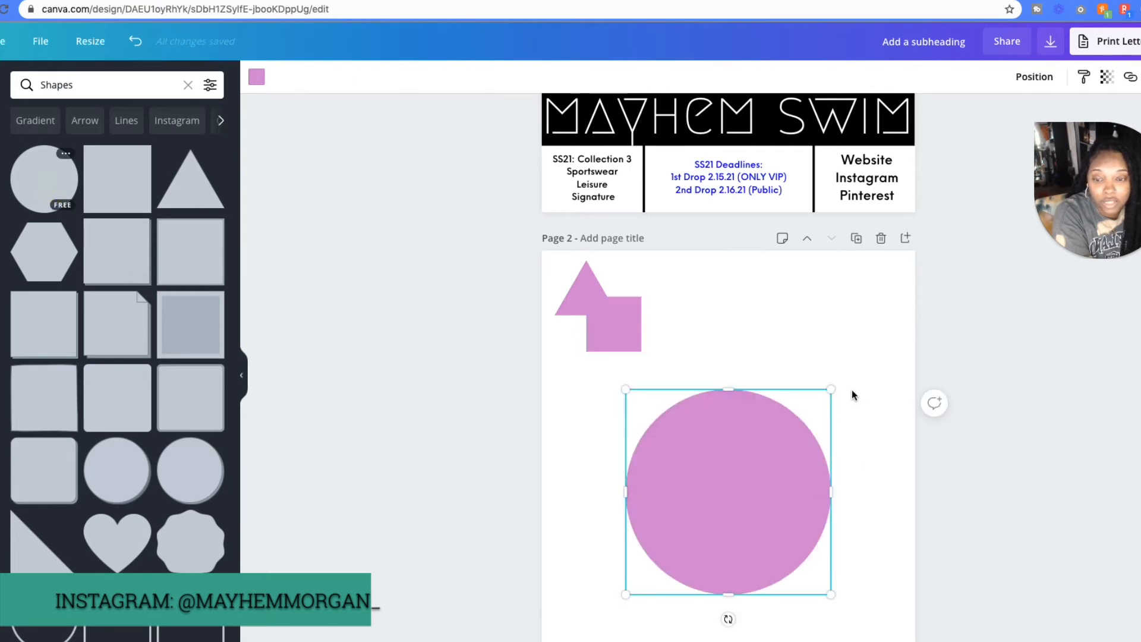
{"action": "left_click_drag", "start_coordinate": [829, 390], "coordinate": [646, 353]}
- Recolour the triangle light orange and the square bright blue using the document colours
{"action": "left_click", "coordinate": [588, 291]}
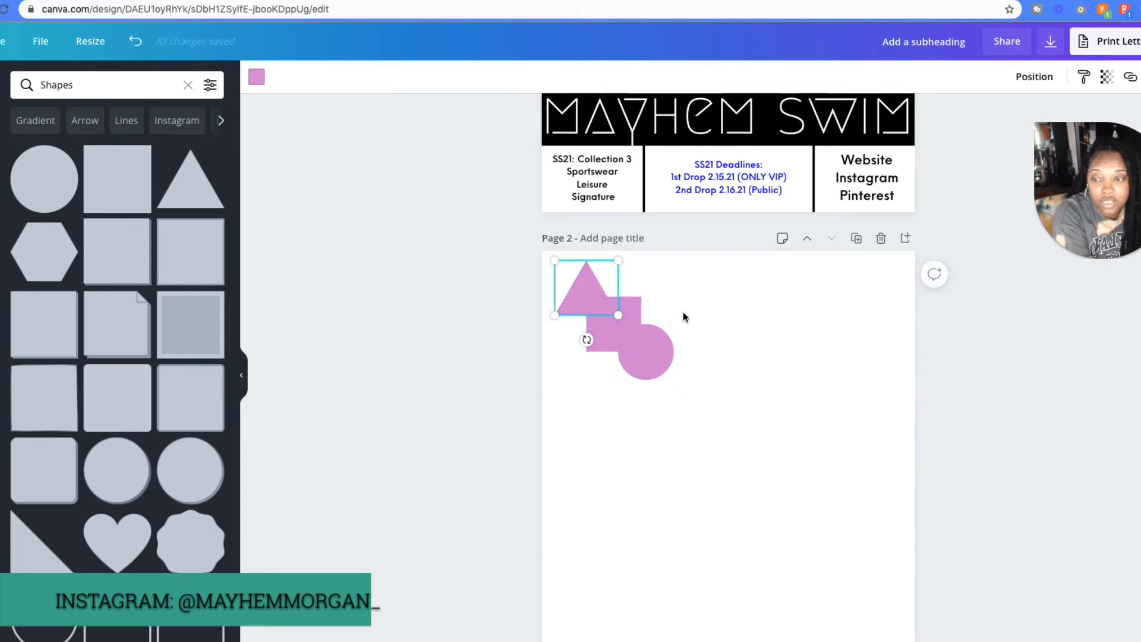
{"action": "left_click", "coordinate": [257, 76]}
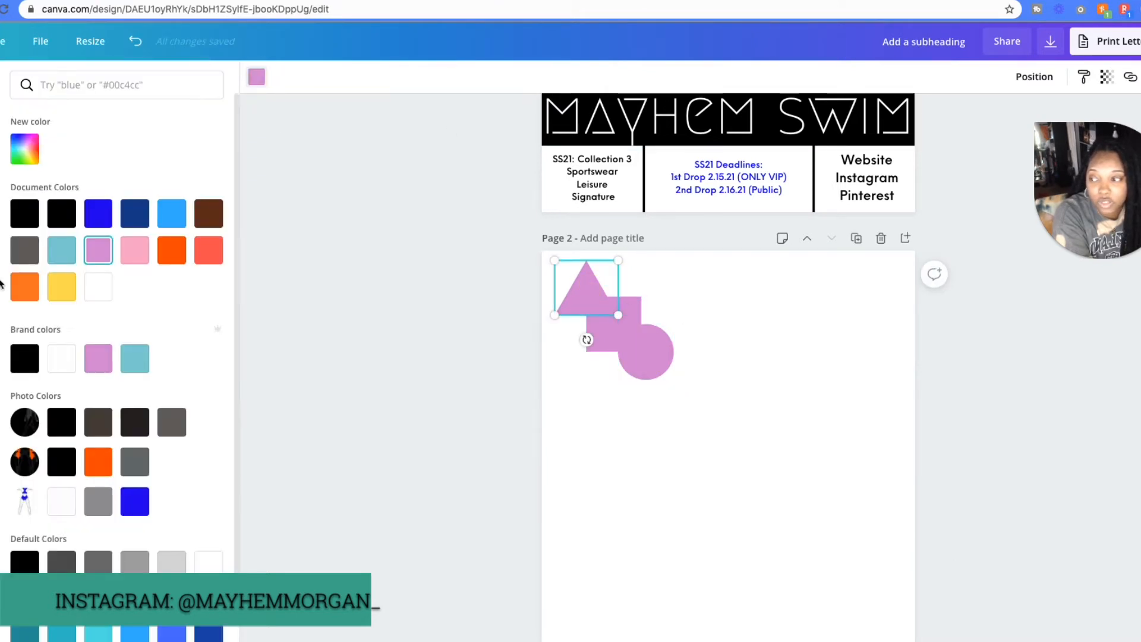
{"action": "left_click", "coordinate": [25, 286]}
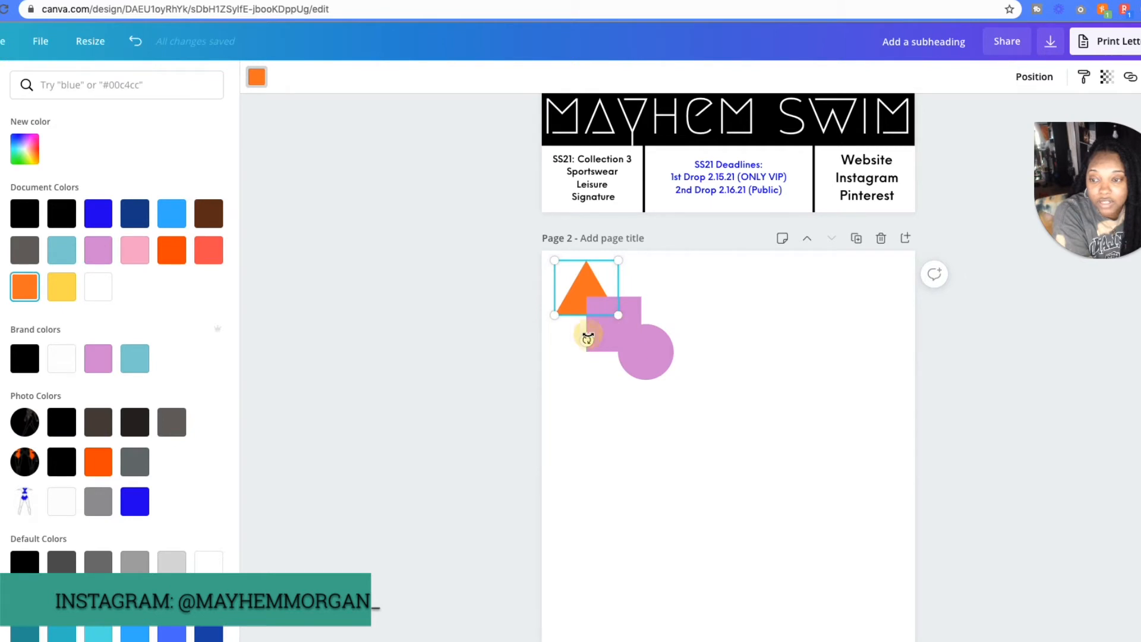
{"action": "left_click", "coordinate": [612, 335]}
{"action": "left_click", "coordinate": [98, 213]}
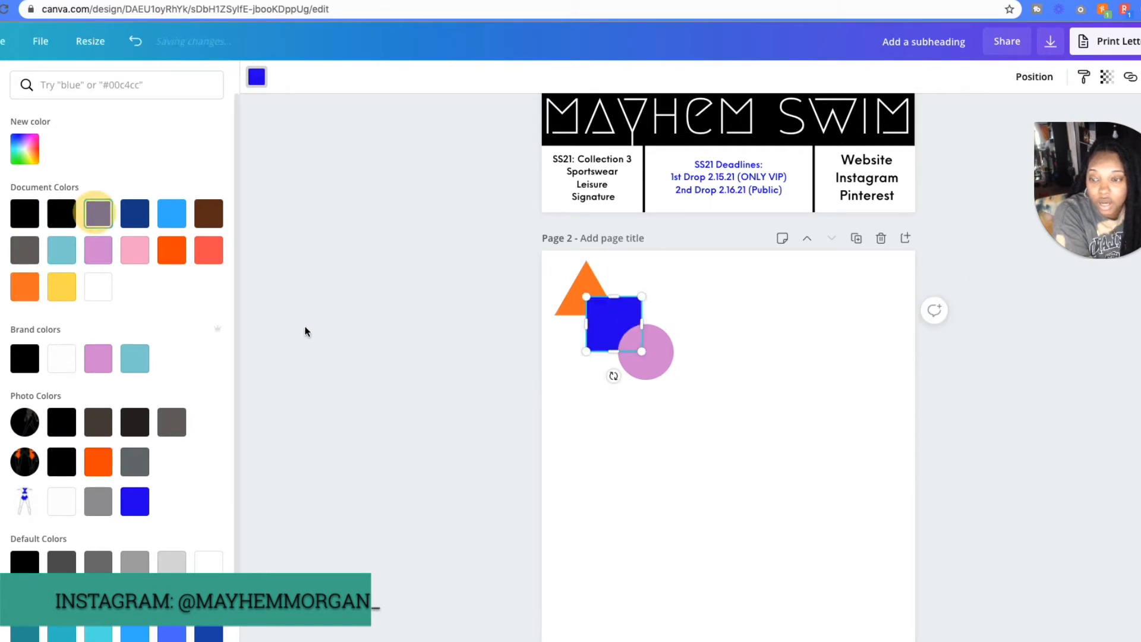
- Recolour the circle green using the default colours
{"action": "left_click", "coordinate": [649, 354]}
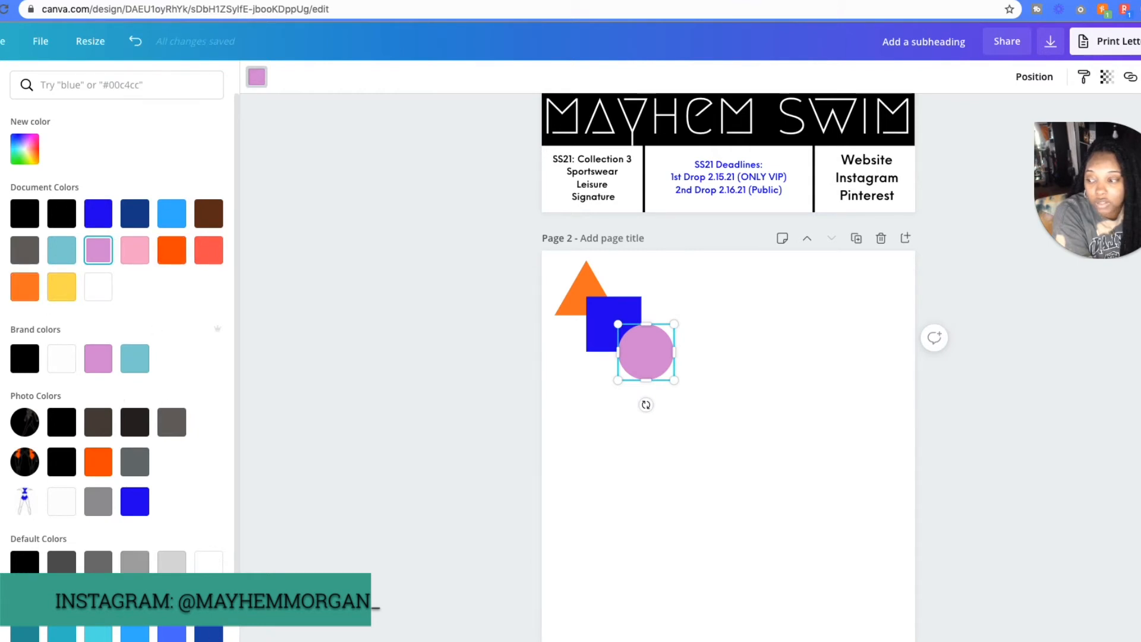
{"action": "scroll", "coordinate": [117, 332], "scroll_direction": "down", "scroll_amount": 2}
{"action": "left_click", "coordinate": [61, 624]}
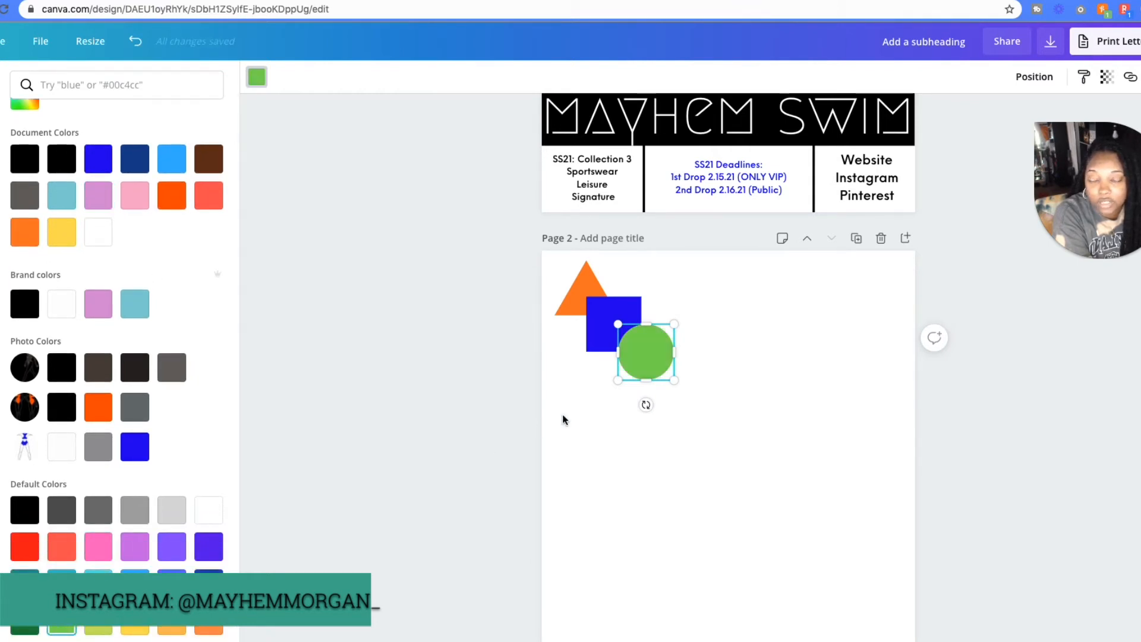
{"action": "left_click", "coordinate": [775, 349]}
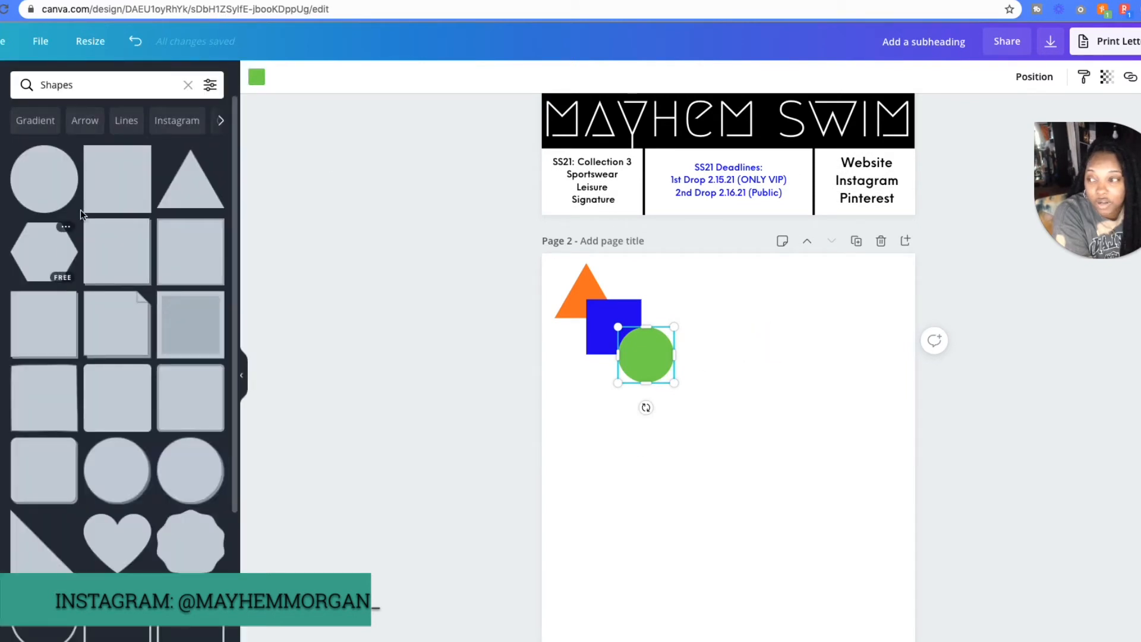
- Add a small hexagon beside the triangle, above the circle, and recolour it yellow
{"action": "left_click", "coordinate": [54, 244]}
{"action": "left_click_drag", "start_coordinate": [825, 403], "coordinate": [648, 294]}
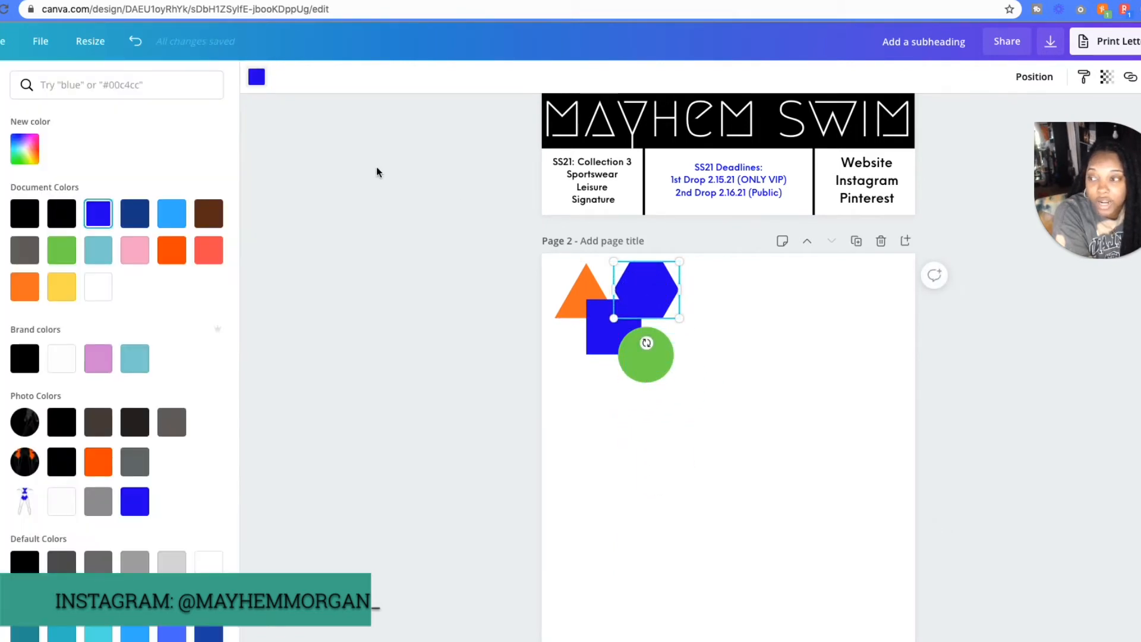
{"action": "left_click", "coordinate": [208, 249]}
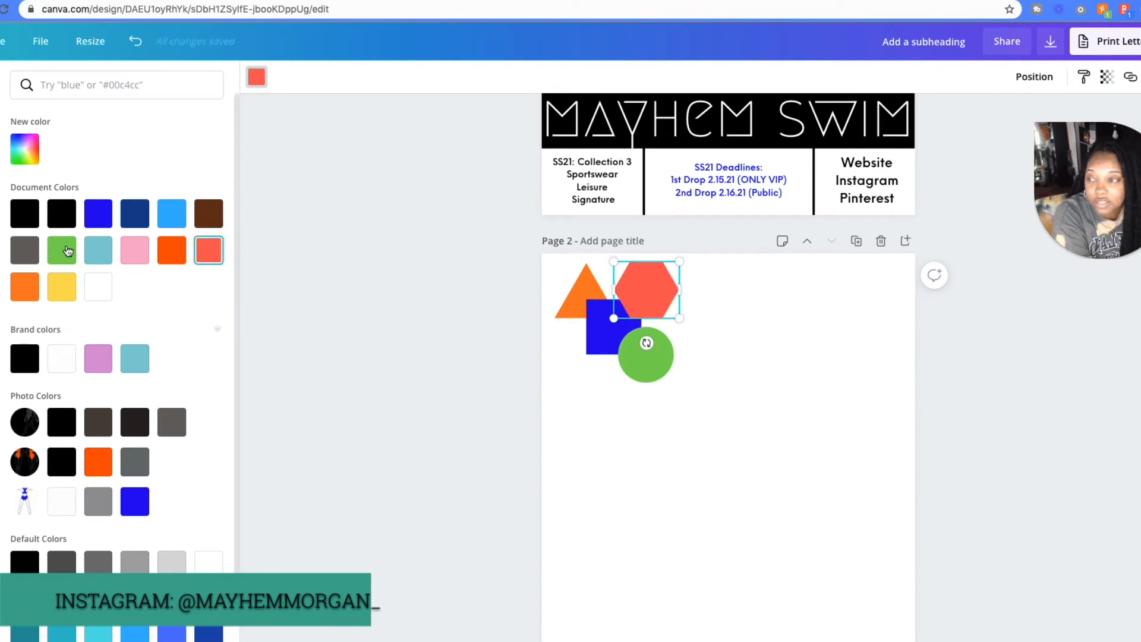
{"action": "left_click", "coordinate": [171, 216]}
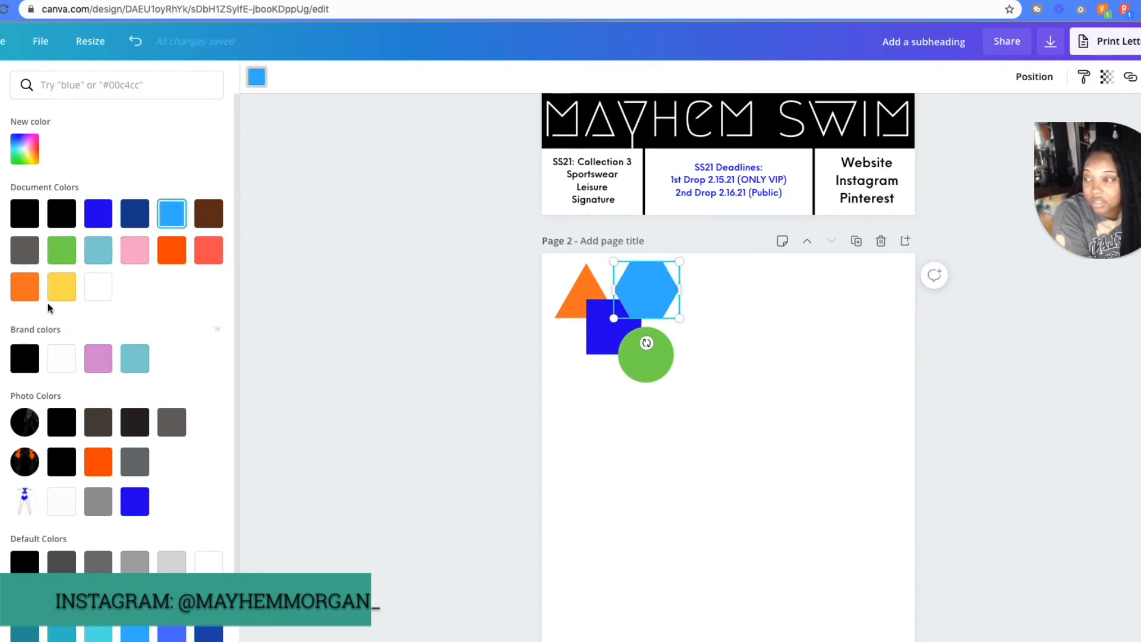
{"action": "scroll", "coordinate": [83, 529], "scroll_direction": "down", "scroll_amount": 1}
{"action": "left_click", "coordinate": [135, 629]}
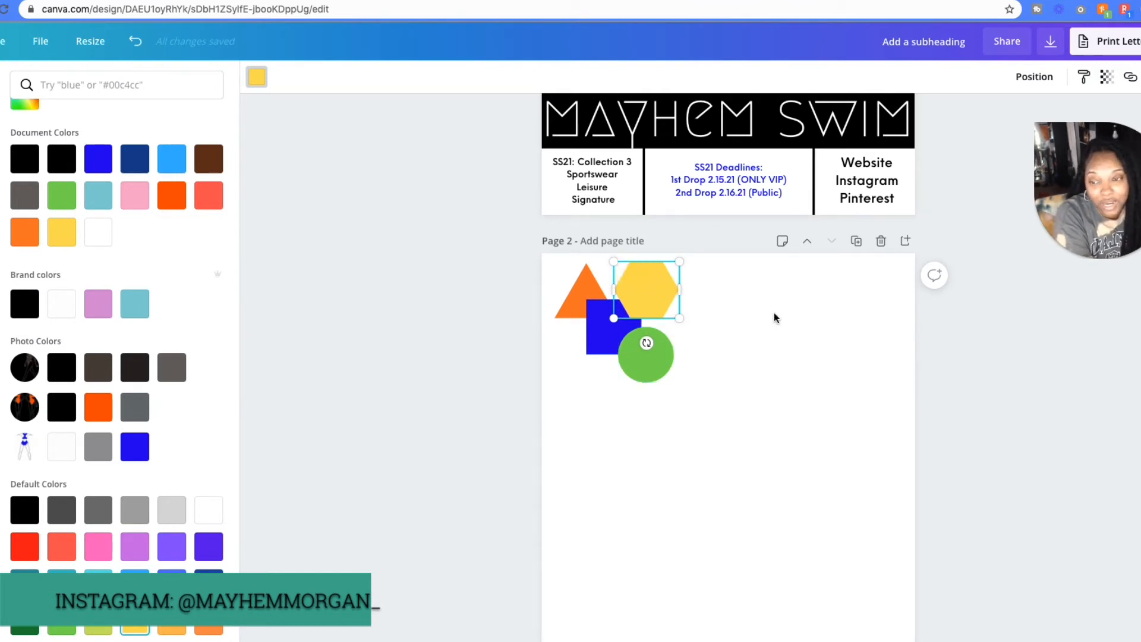
{"action": "left_click", "coordinate": [719, 354]}
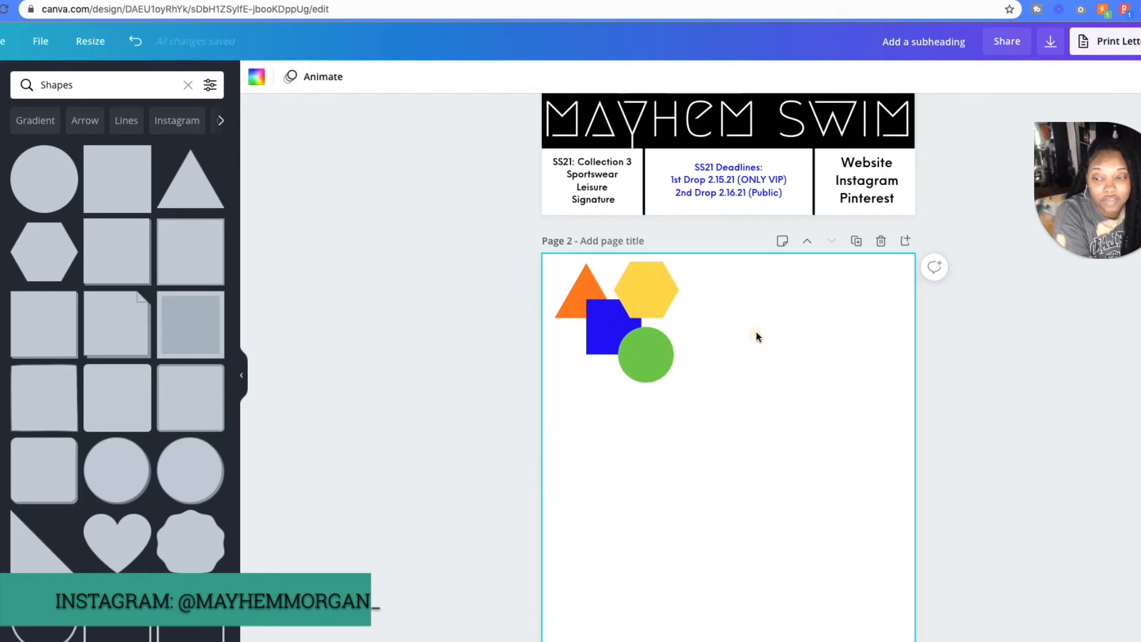
- Rearrange the shapes into a two-by-two grid without overlaps, with the triangle and hexagon above the square and circle
{"action": "left_click_drag", "start_coordinate": [680, 296], "coordinate": [757, 304]}
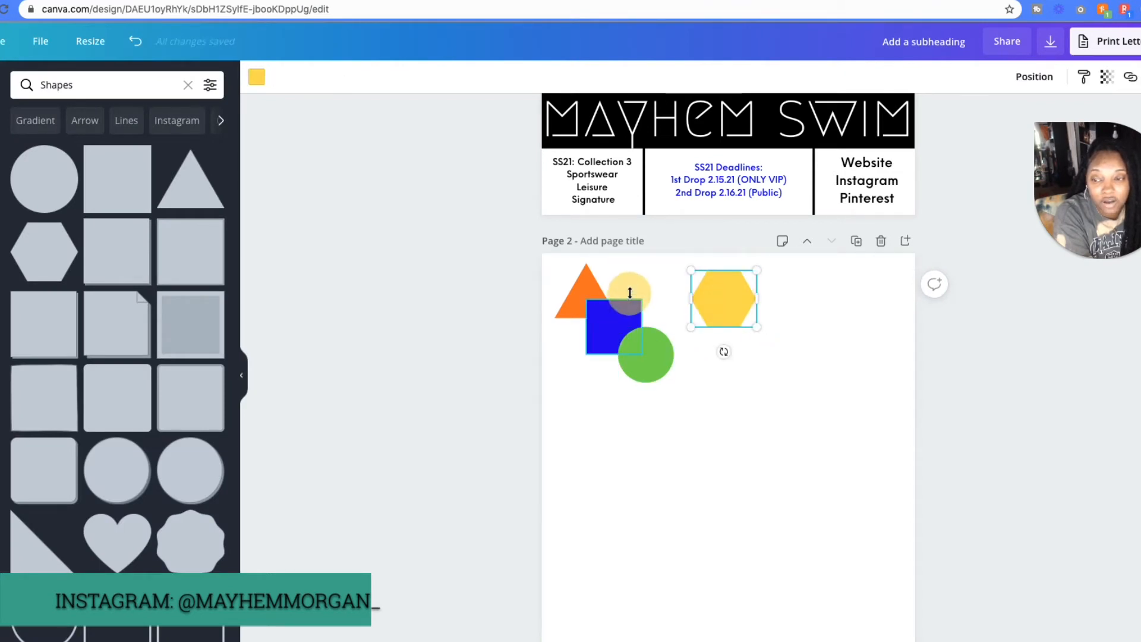
{"action": "left_click_drag", "start_coordinate": [614, 334], "coordinate": [653, 355]}
{"action": "left_click_drag", "start_coordinate": [727, 288], "coordinate": [654, 281]}
{"action": "left_click", "coordinate": [773, 314]}
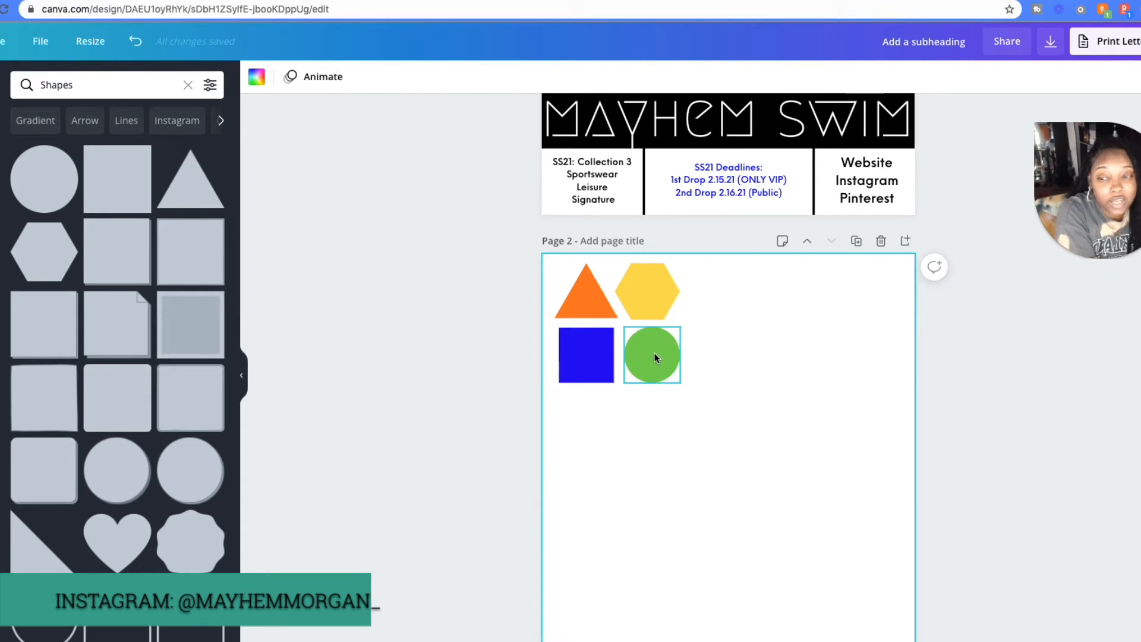
{"action": "left_click_drag", "start_coordinate": [654, 354], "coordinate": [650, 354]}
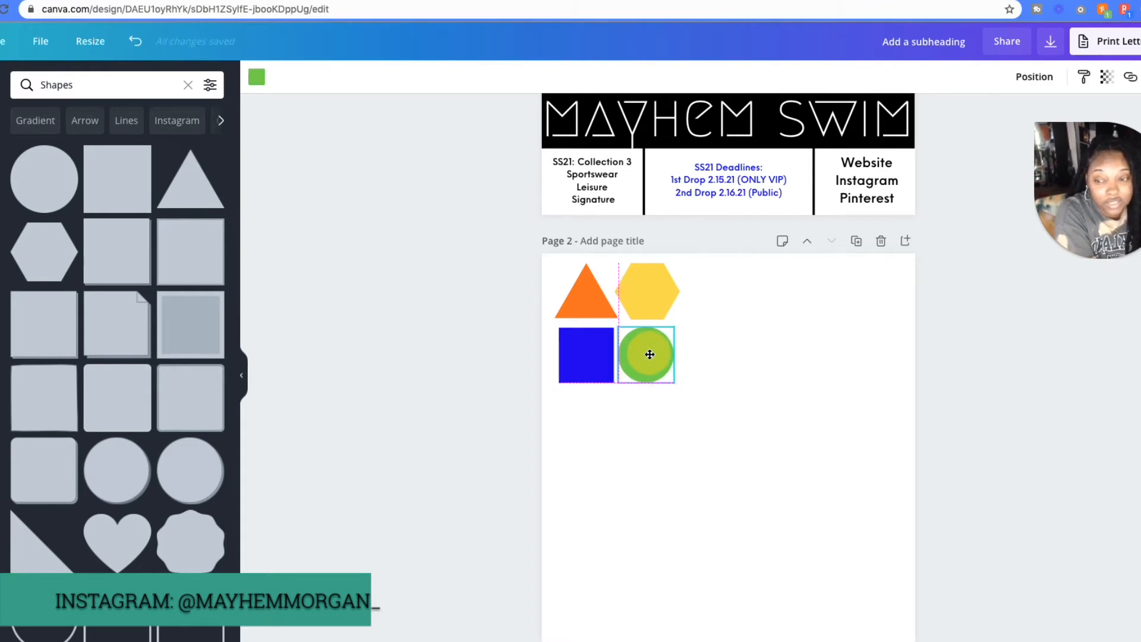
{"action": "left_click", "coordinate": [691, 354]}
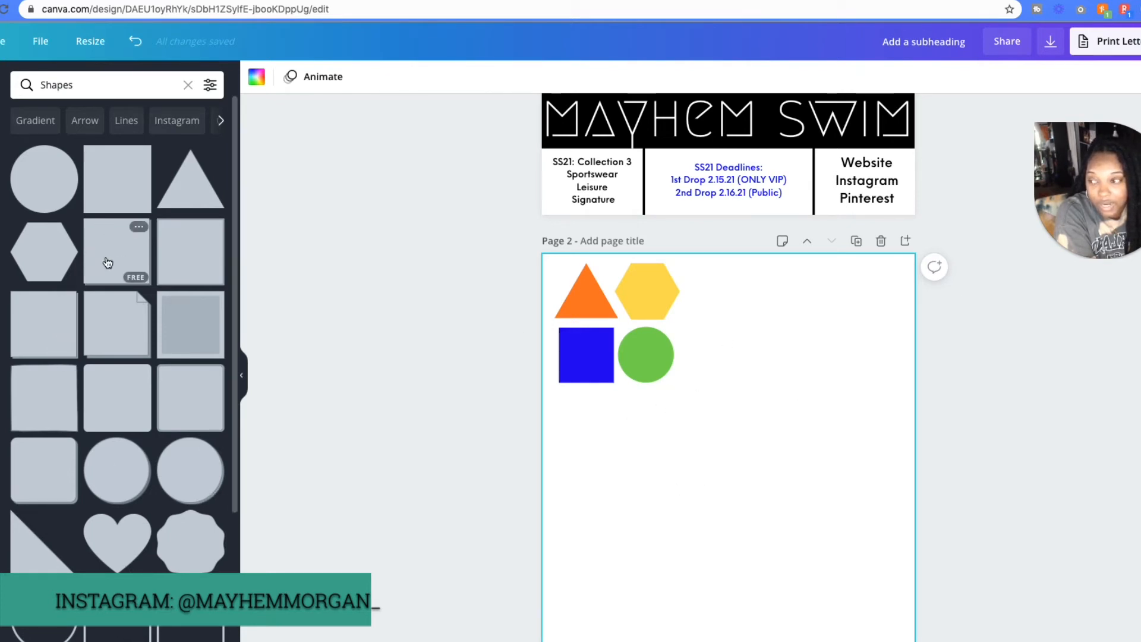
- Add a square below the shape grid and stretch it into a rectangular bar spanning the full page width
{"action": "scroll", "coordinate": [119, 404], "scroll_direction": "down", "scroll_amount": 2}
{"action": "scroll", "coordinate": [196, 529], "scroll_direction": "down", "scroll_amount": 1}
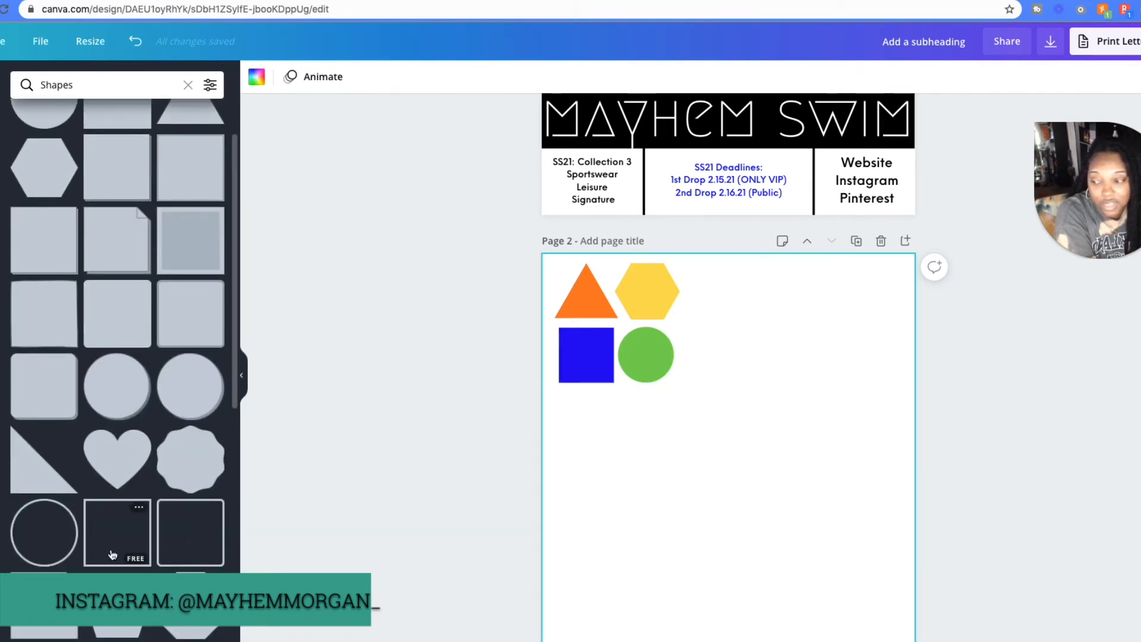
{"action": "scroll", "coordinate": [128, 410], "scroll_direction": "up", "scroll_amount": 2}
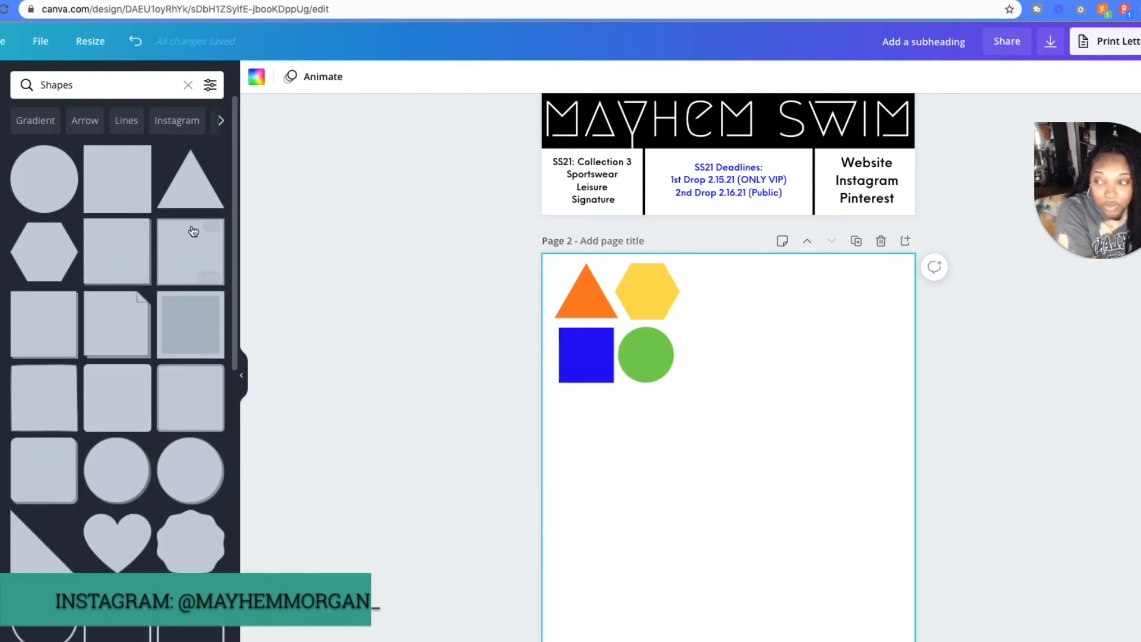
{"action": "left_click", "coordinate": [131, 196]}
{"action": "left_click_drag", "start_coordinate": [735, 380], "coordinate": [627, 438]}
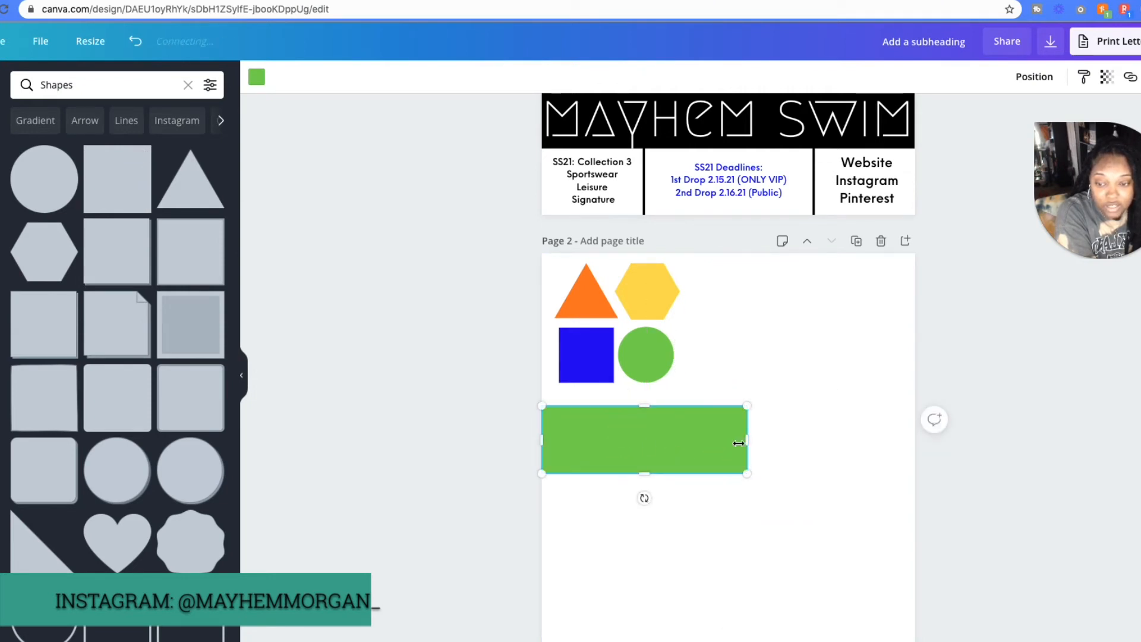
{"action": "left_click_drag", "start_coordinate": [749, 440], "coordinate": [921, 440]}
{"action": "left_click_drag", "start_coordinate": [731, 407], "coordinate": [729, 399]}
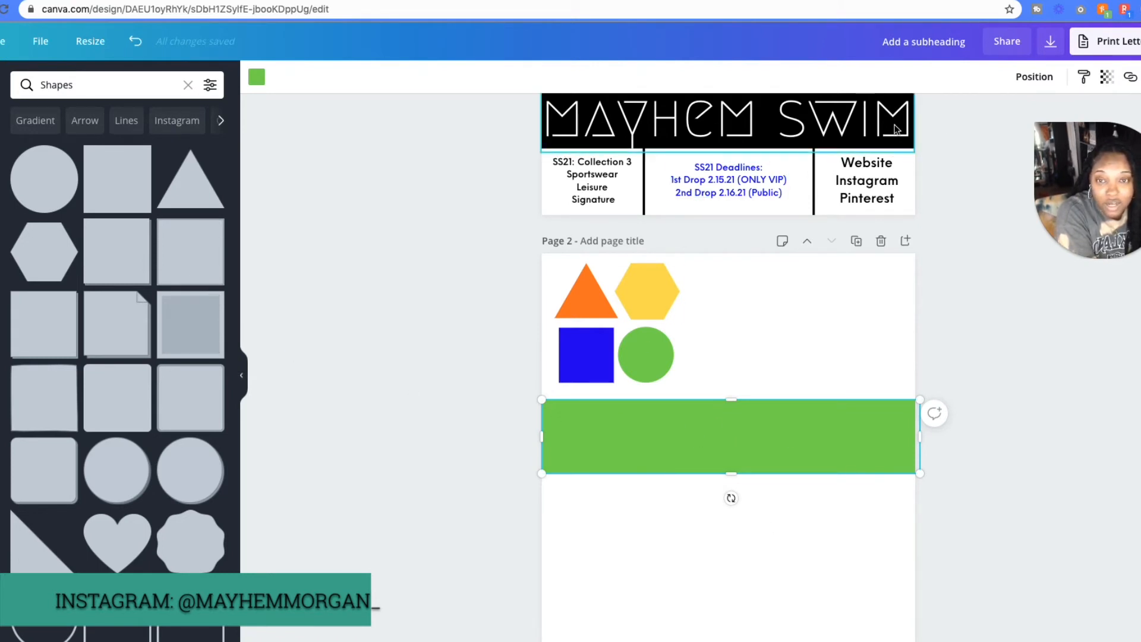
- Move the green bar beside the hexagon and circle so it runs off the page edge, and recolour it yellow
{"action": "scroll", "coordinate": [909, 480], "scroll_direction": "up", "scroll_amount": 1}
{"action": "scroll", "coordinate": [909, 476], "scroll_direction": "down", "scroll_amount": 1}
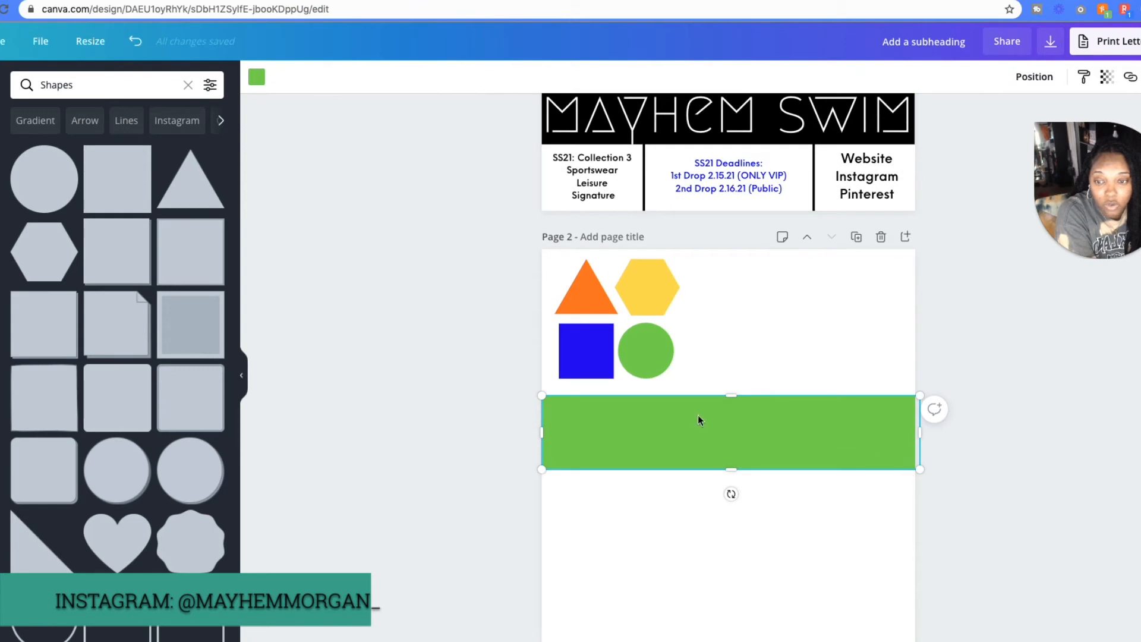
{"action": "scroll", "coordinate": [698, 416], "scroll_direction": "up", "scroll_amount": 1}
{"action": "left_click_drag", "start_coordinate": [736, 466], "coordinate": [840, 471]}
{"action": "left_click_drag", "start_coordinate": [687, 440], "coordinate": [840, 330]}
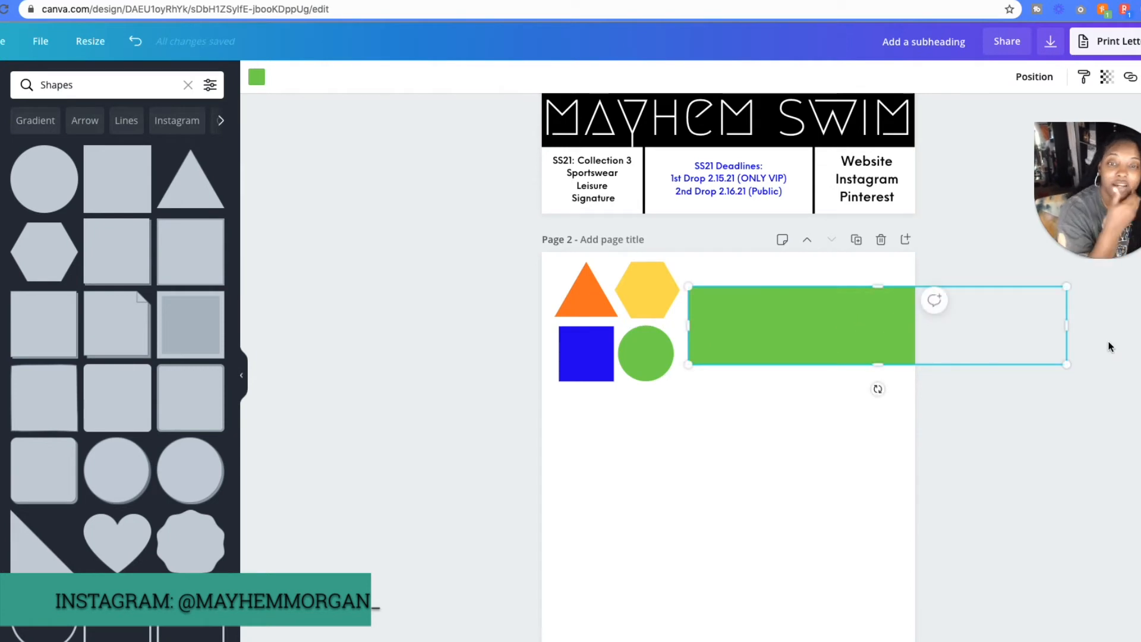
{"action": "left_click", "coordinate": [256, 77]}
{"action": "left_click", "coordinate": [62, 285]}
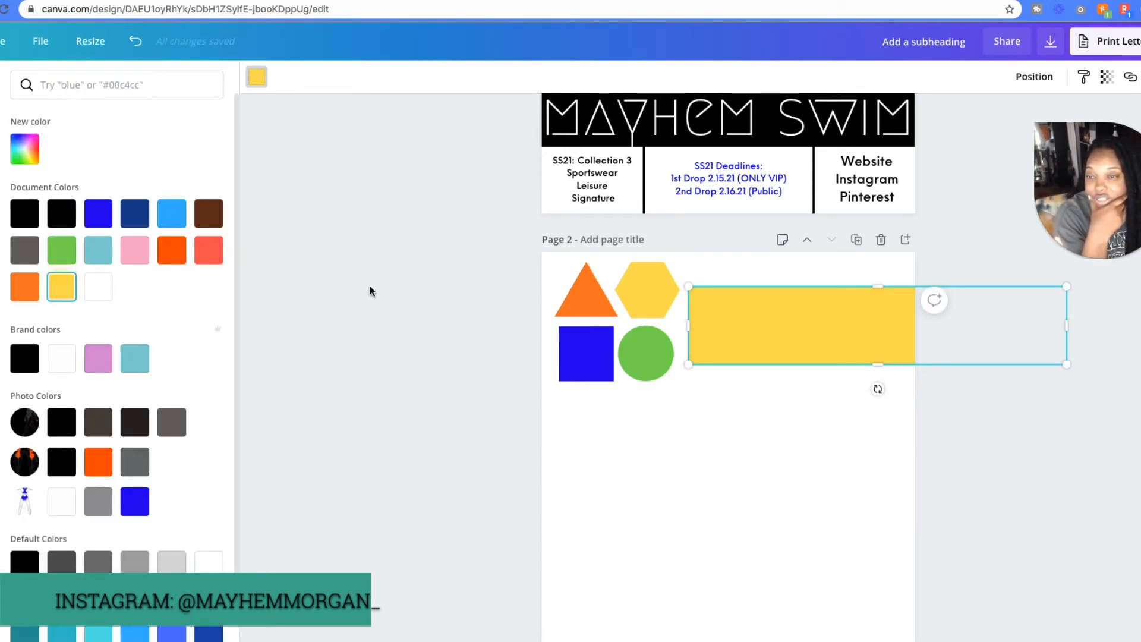
{"action": "left_click", "coordinate": [835, 271]}
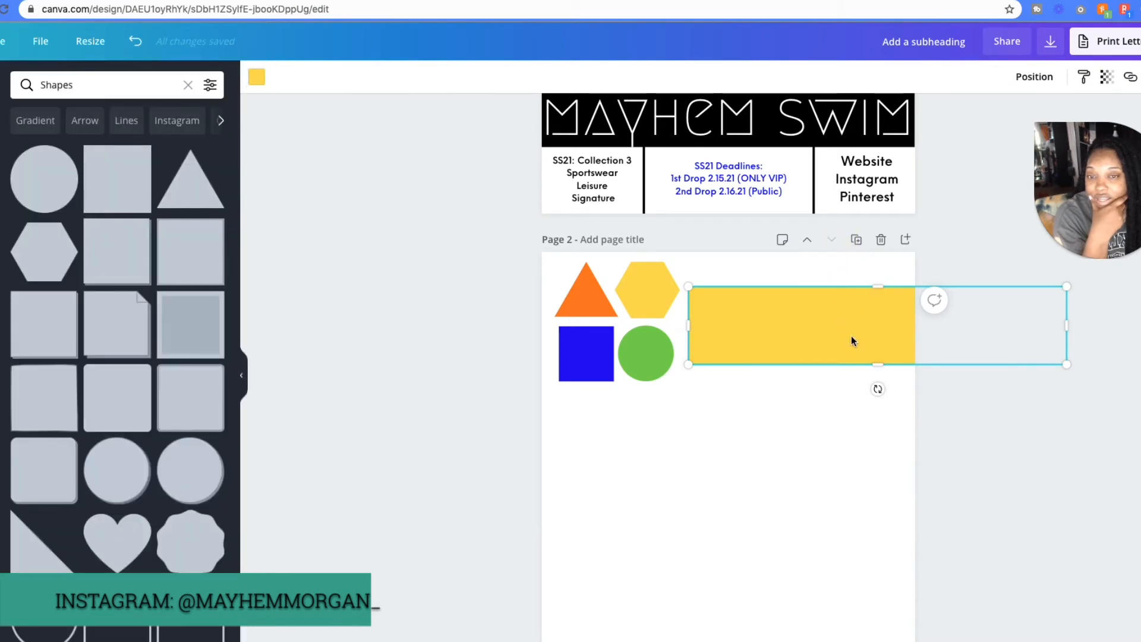
{"action": "left_click", "coordinate": [853, 405]}
- Add a subheading enlarged to size 33.9 over the yellow bar and replace its text with "Brand Name"
{"action": "left_click", "coordinate": [1, 292]}
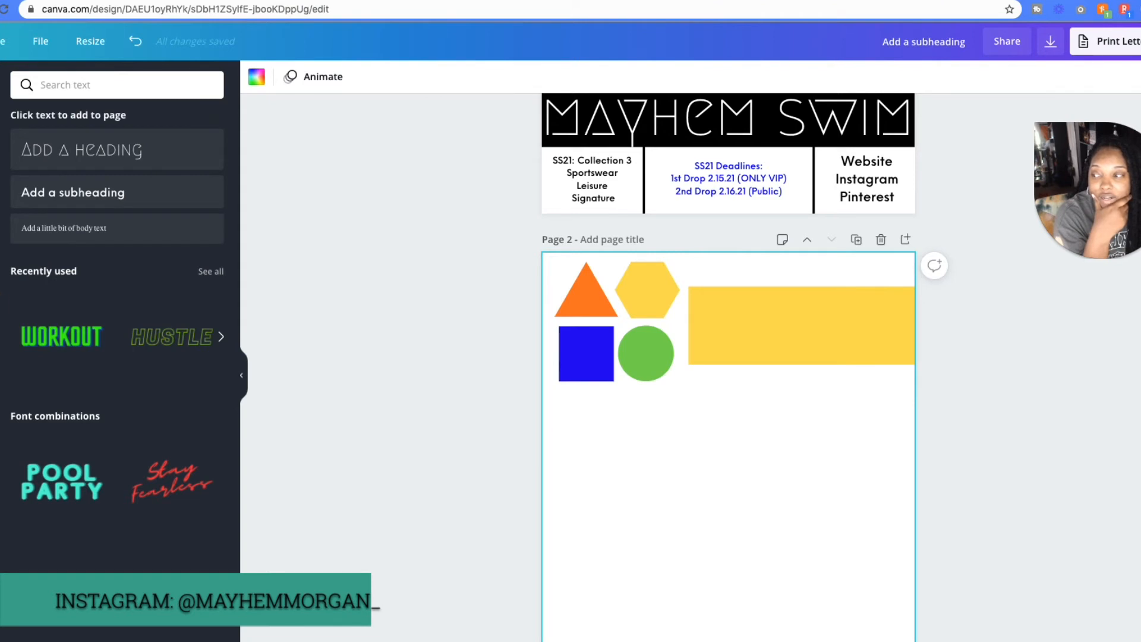
{"action": "left_click", "coordinate": [80, 196]}
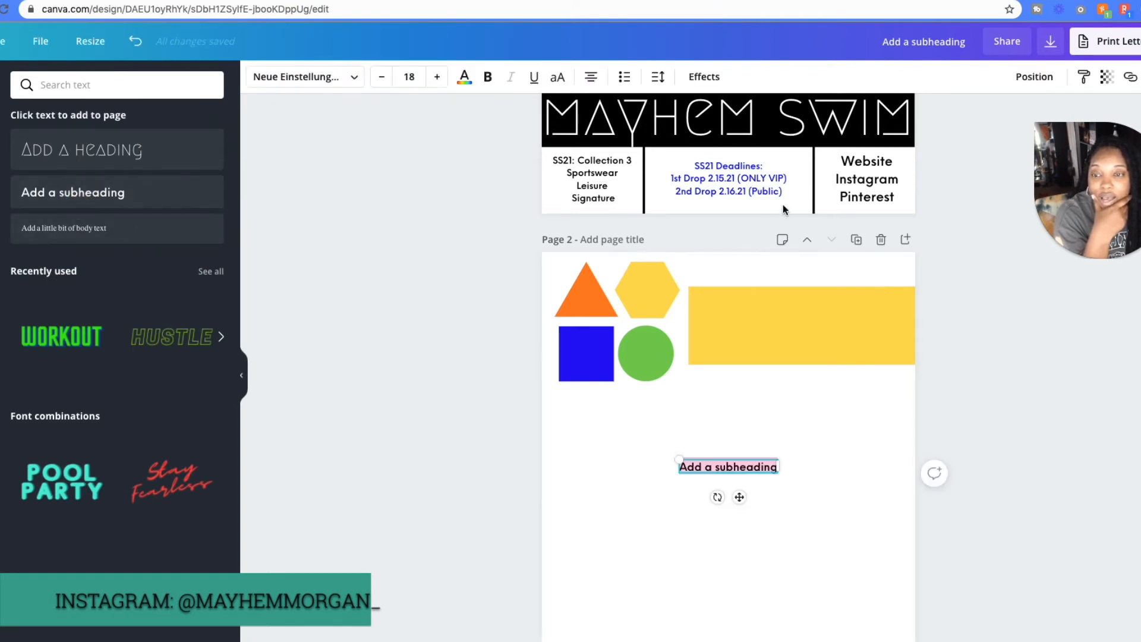
{"action": "left_click_drag", "start_coordinate": [676, 461], "coordinate": [591, 447]}
{"action": "left_click_drag", "start_coordinate": [703, 495], "coordinate": [815, 374]}
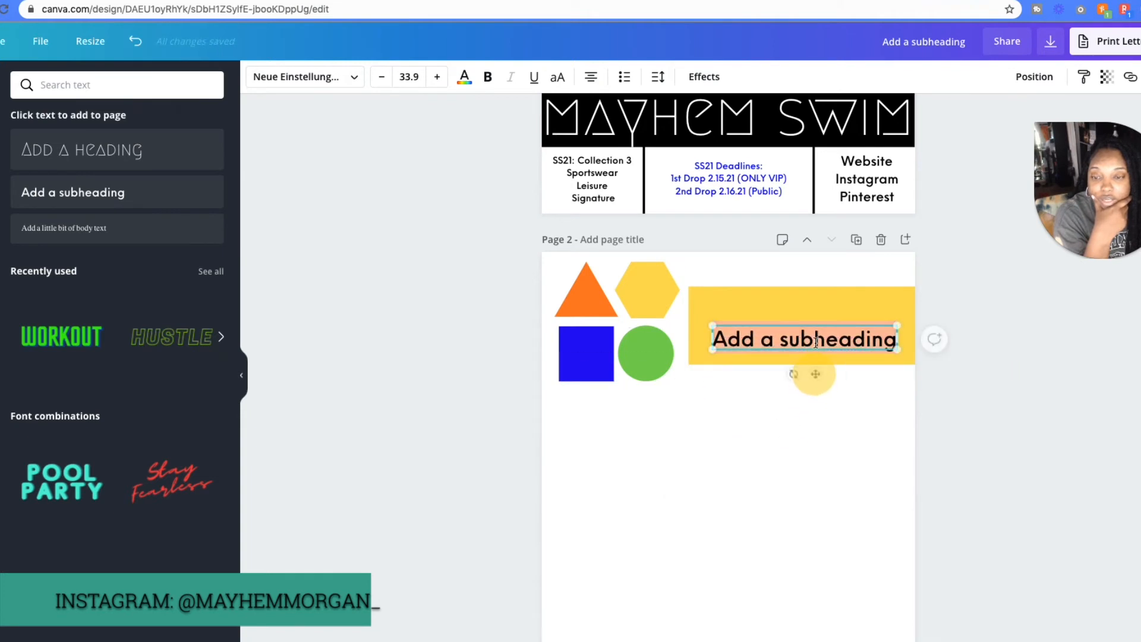
{"action": "double_click", "coordinate": [816, 338]}
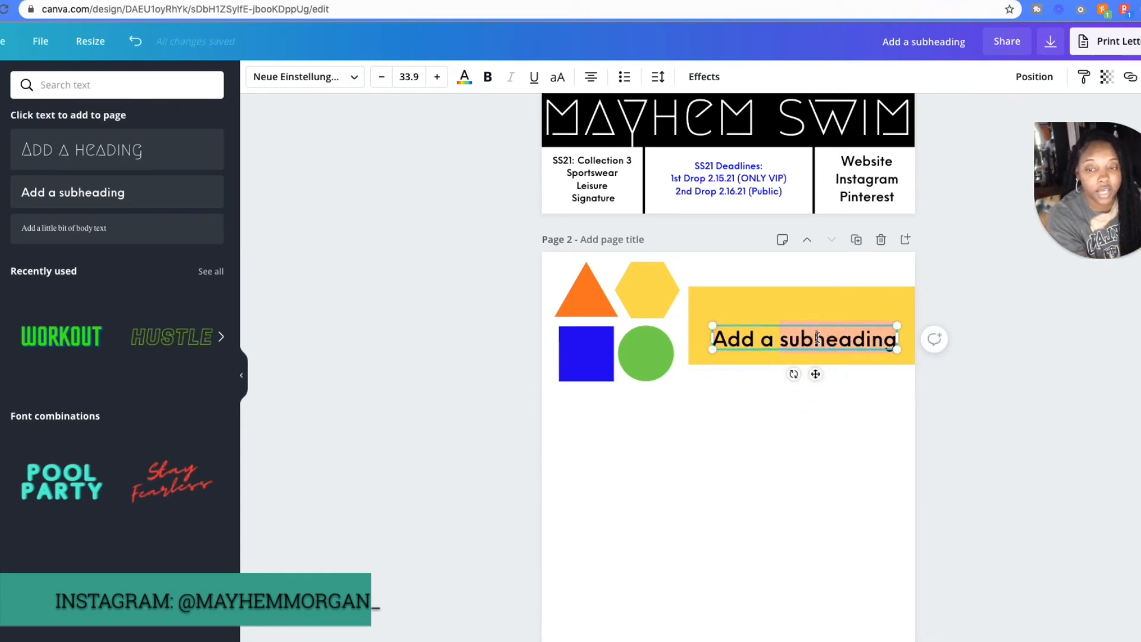
{"action": "triple_click", "coordinate": [816, 338]}
{"action": "type", "text": "B"}
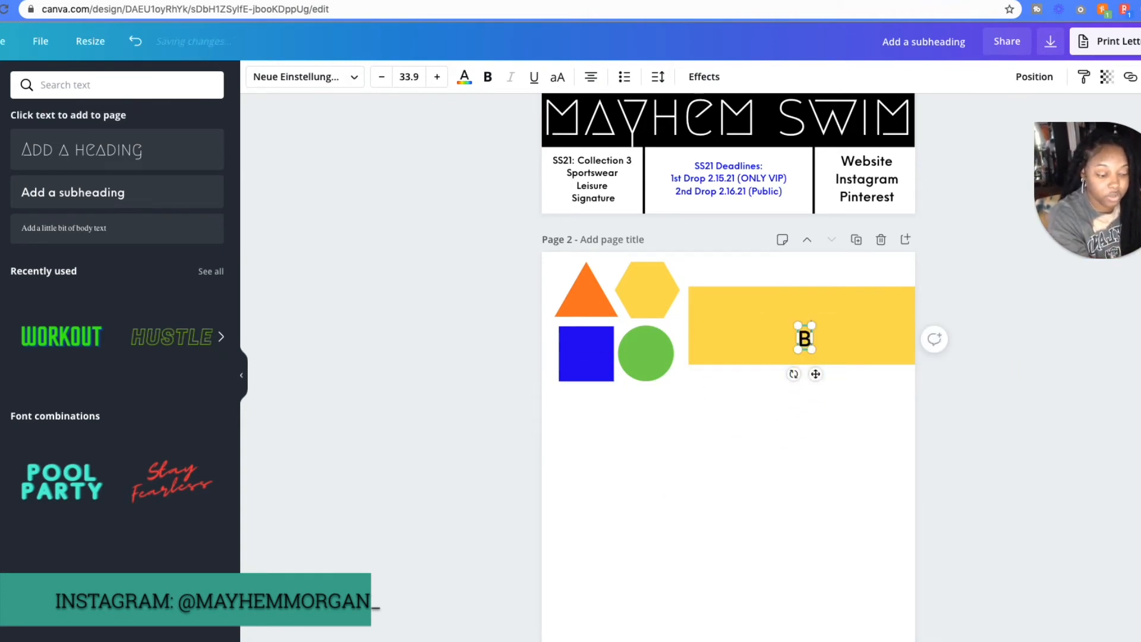
{"action": "type", "text": "rand Name"}
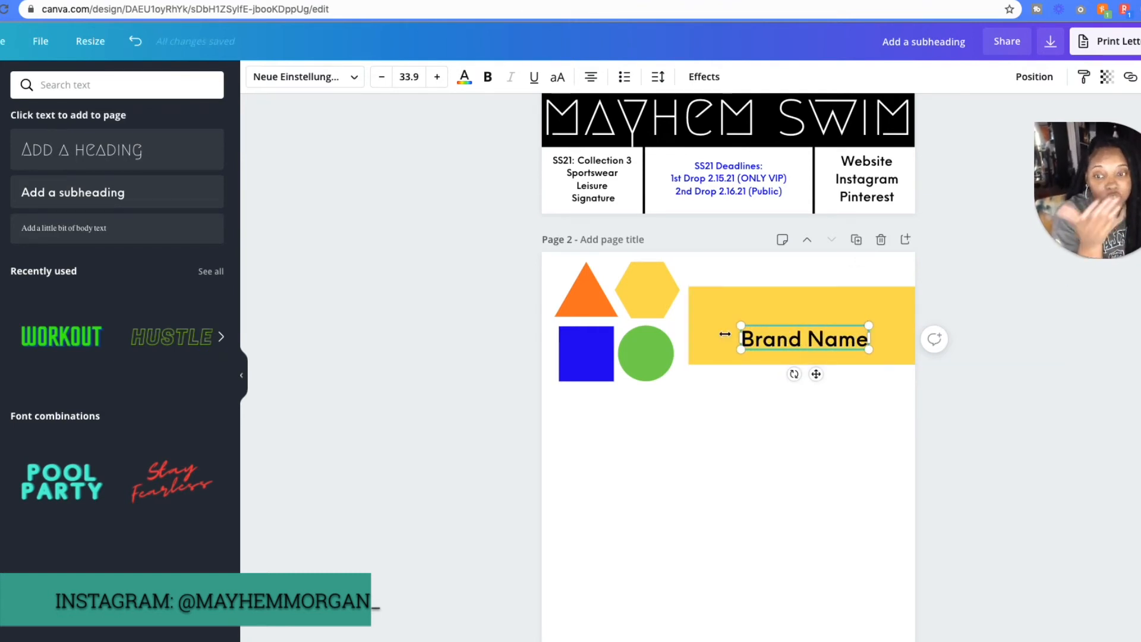
- Enlarge the "Brand Name" text to size 56.2 and centre it on the visible part of the yellow bar
{"action": "left_click_drag", "start_coordinate": [740, 330], "coordinate": [696, 331]}
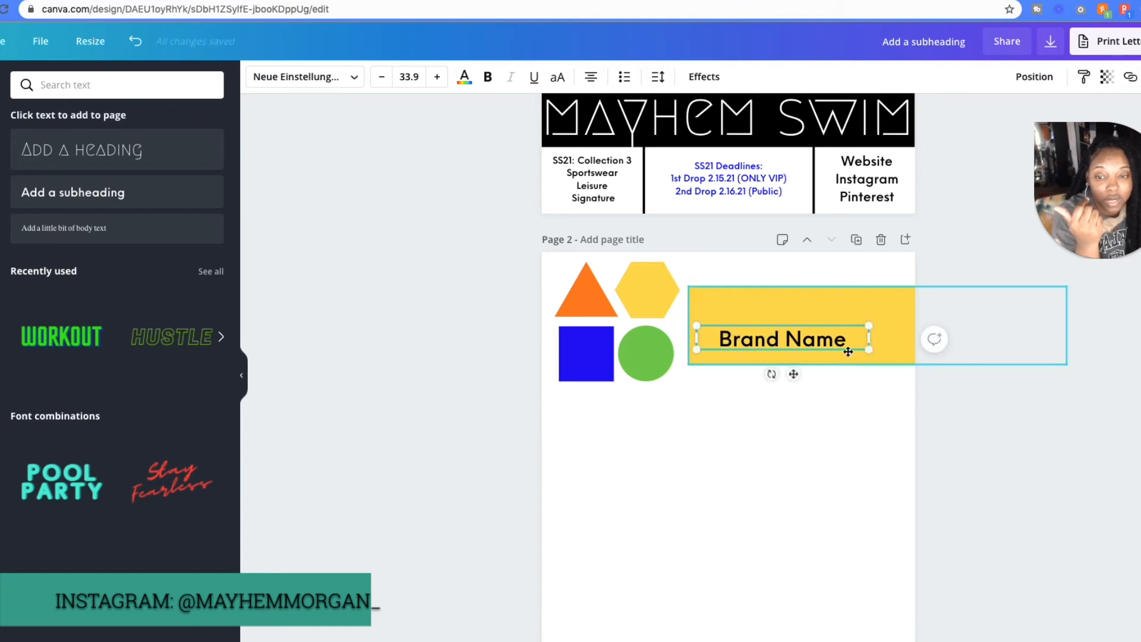
{"action": "left_click_drag", "start_coordinate": [868, 350], "coordinate": [920, 357]}
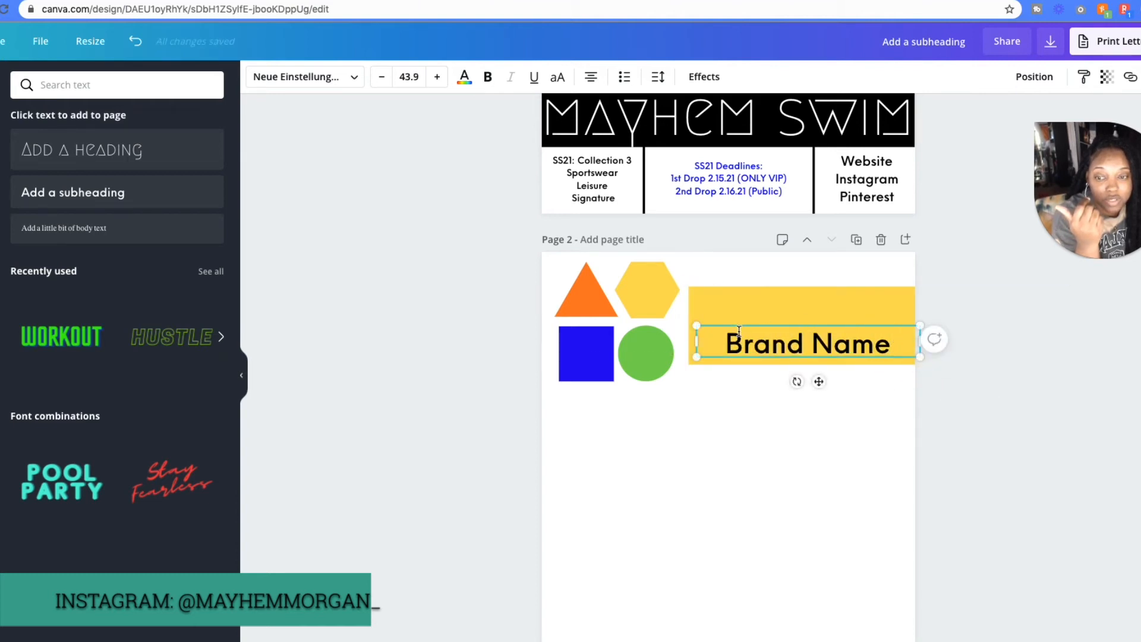
{"action": "left_click_drag", "start_coordinate": [692, 342], "coordinate": [705, 289]}
{"action": "left_click_drag", "start_coordinate": [814, 357], "coordinate": [823, 342]}
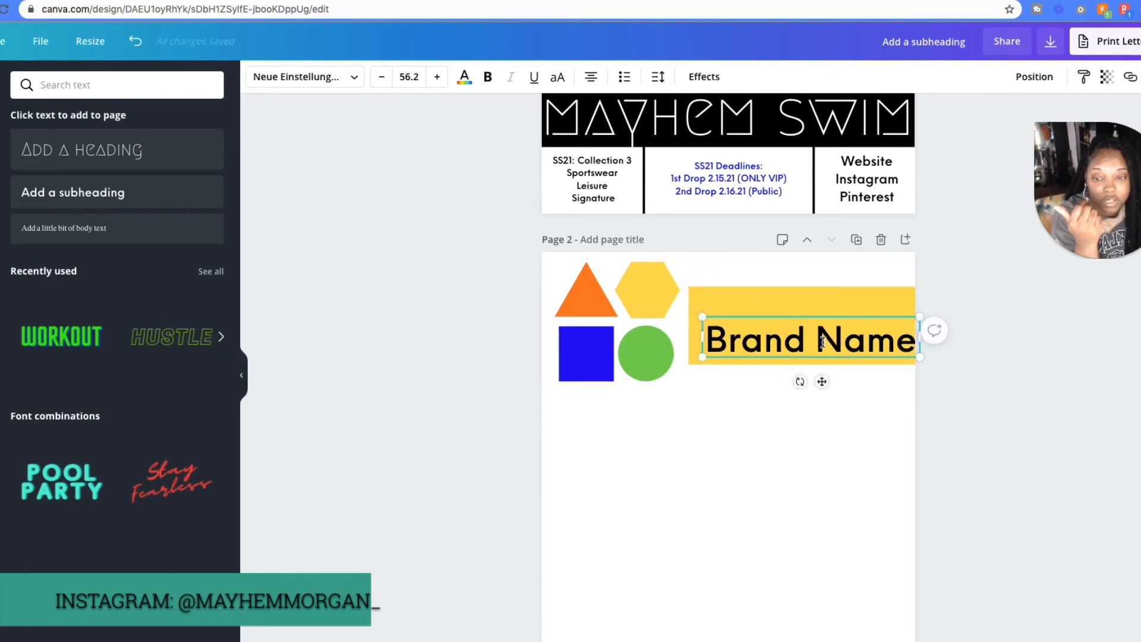
{"action": "left_click_drag", "start_coordinate": [820, 381], "coordinate": [815, 370]}
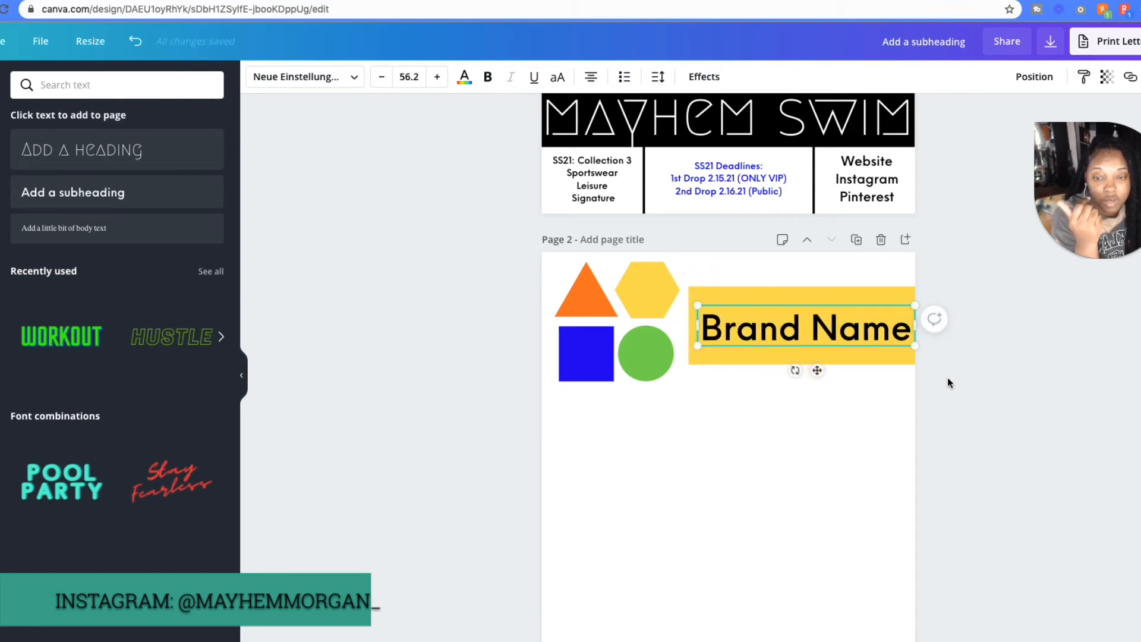
{"action": "left_click", "coordinate": [790, 428]}
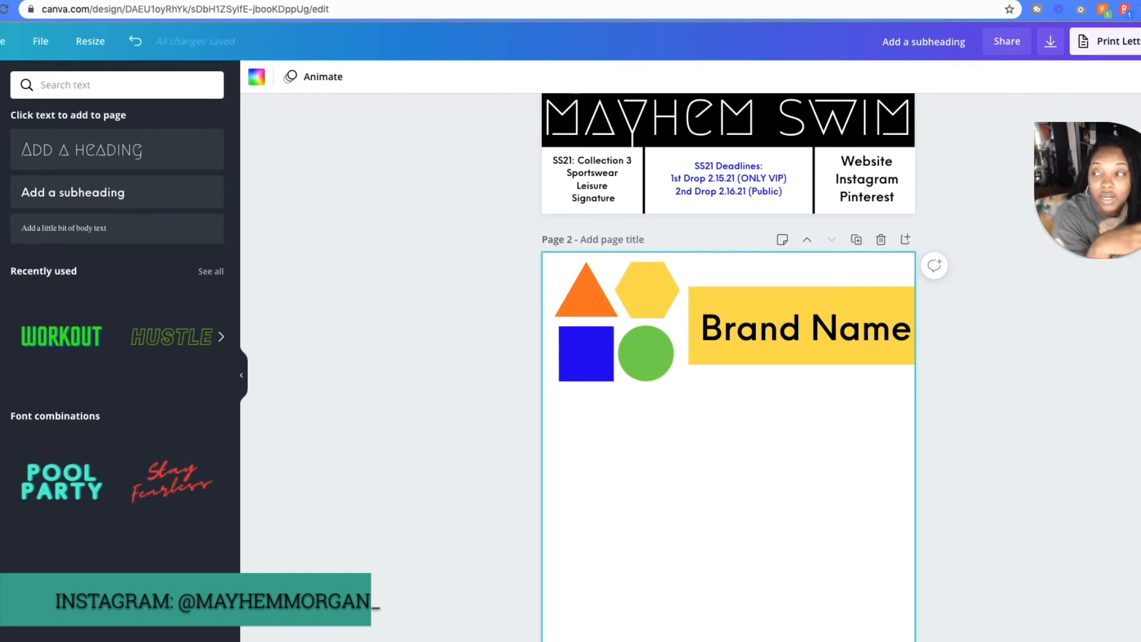
- Clear the shapes search in the elements library and show the Arrow stickers collection instead
{"action": "left_click", "coordinate": [0, 232]}
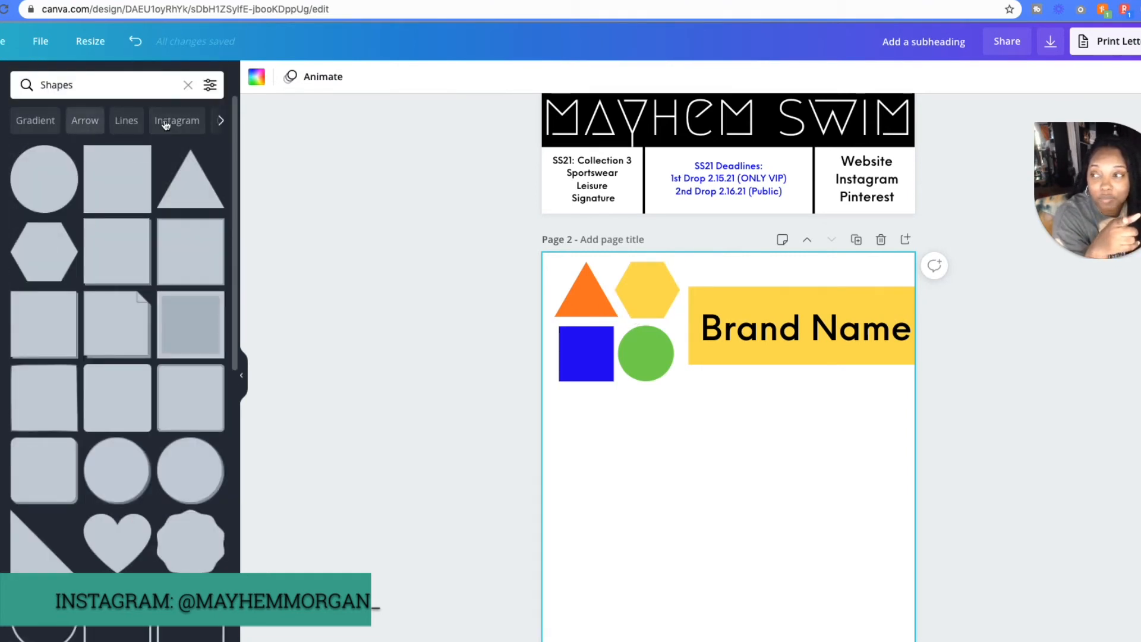
{"action": "left_click", "coordinate": [188, 85]}
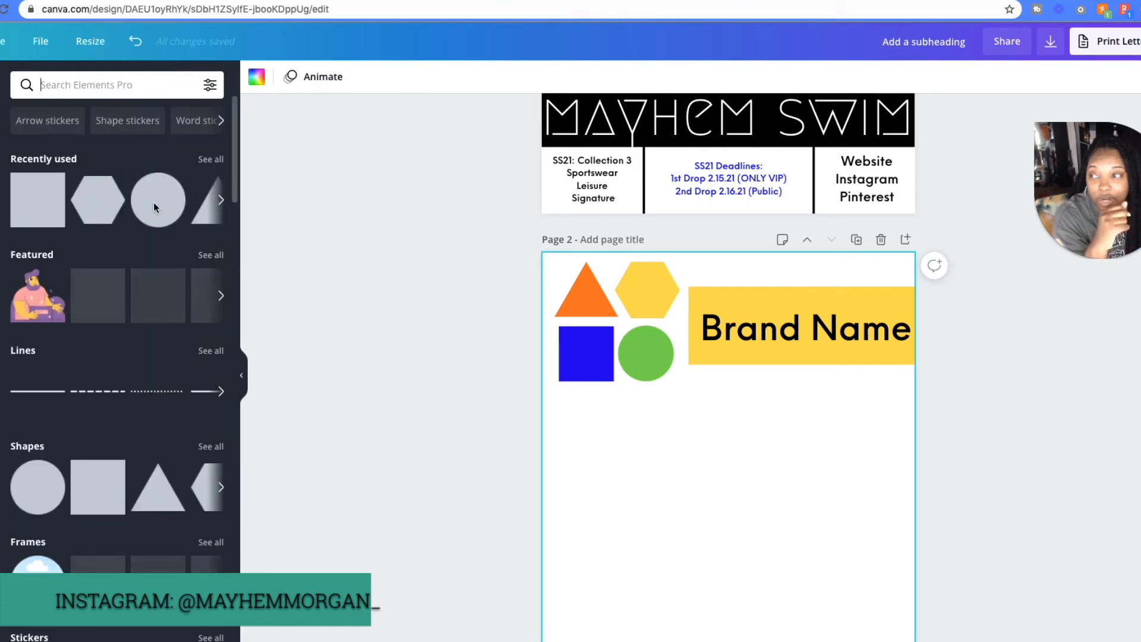
{"action": "scroll", "coordinate": [109, 439], "scroll_direction": "down", "scroll_amount": 8}
{"action": "scroll", "coordinate": [116, 550], "scroll_direction": "down", "scroll_amount": 3}
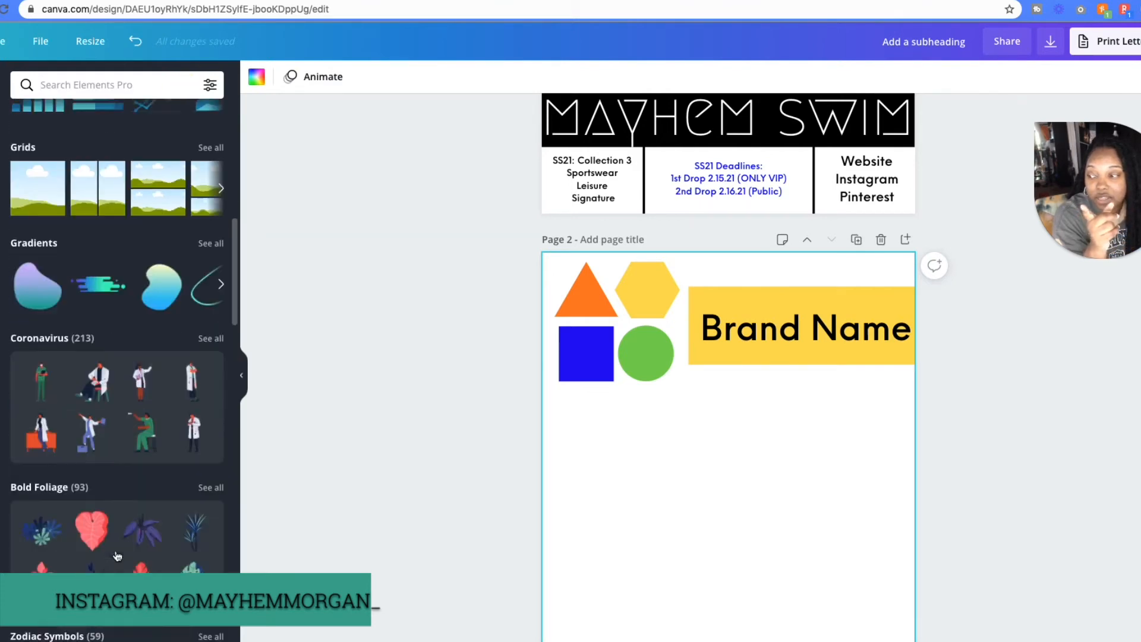
{"action": "scroll", "coordinate": [117, 555], "scroll_direction": "down", "scroll_amount": 15}
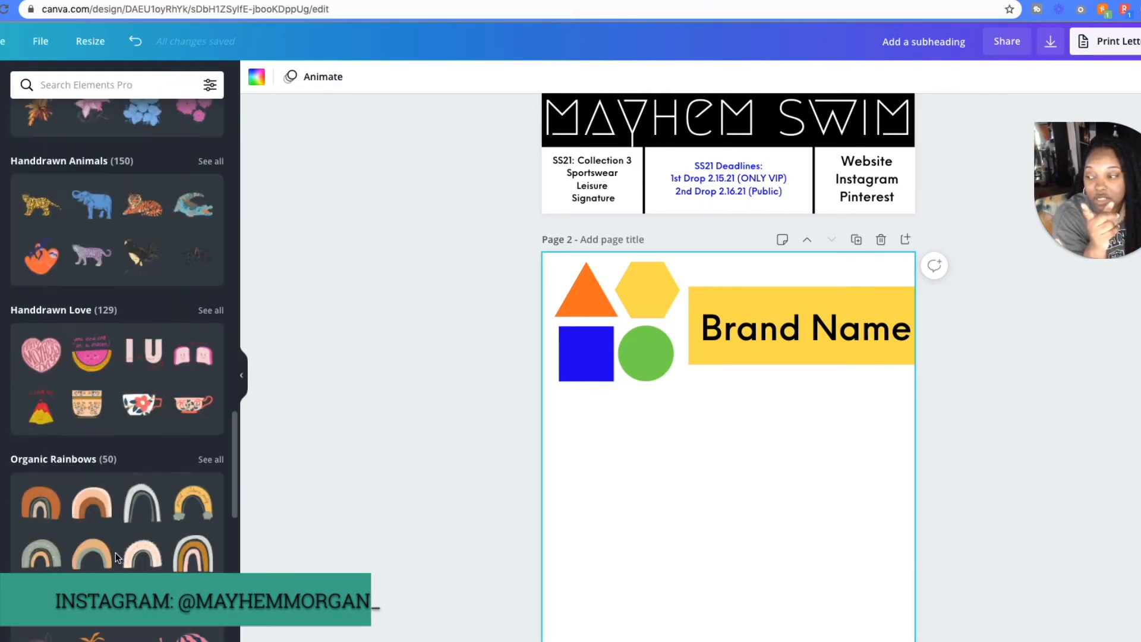
{"action": "scroll", "coordinate": [116, 551], "scroll_direction": "up", "scroll_amount": 20}
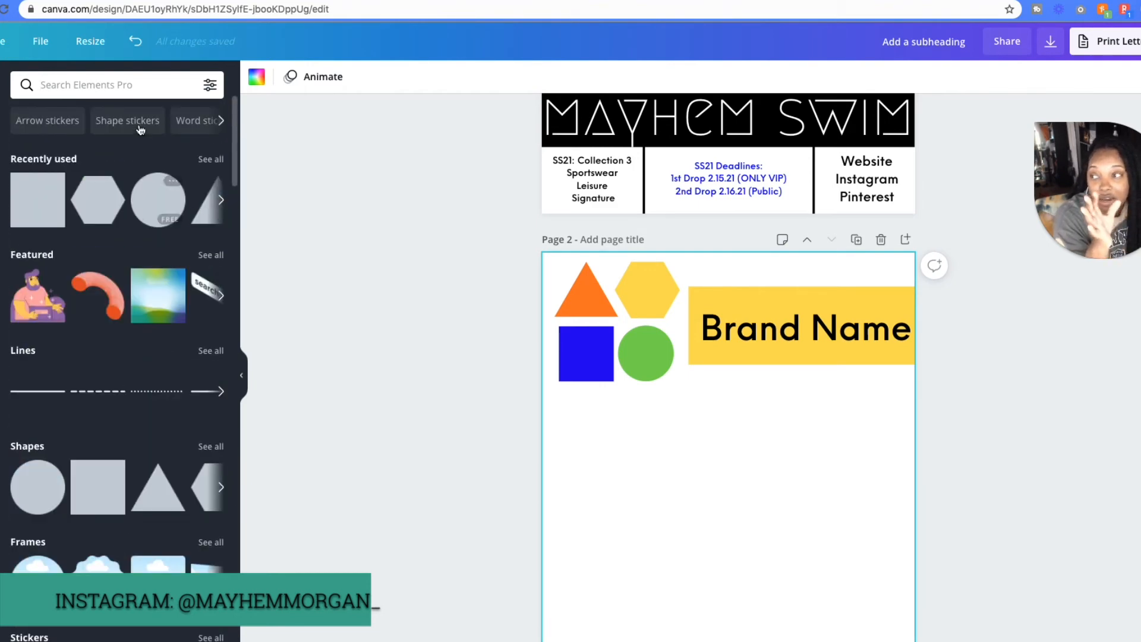
{"action": "left_click", "coordinate": [52, 121]}
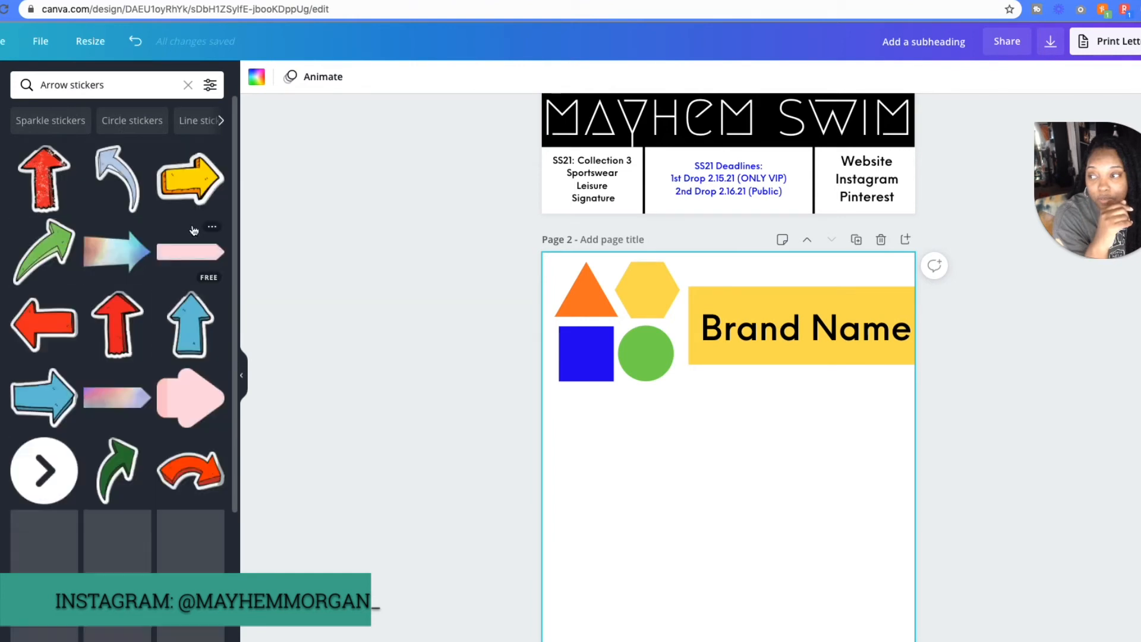
- Add the plain light-grey right-pointing arrow sticker to page 2 and recolour it black
{"action": "scroll", "coordinate": [24, 321], "scroll_direction": "down", "scroll_amount": 3}
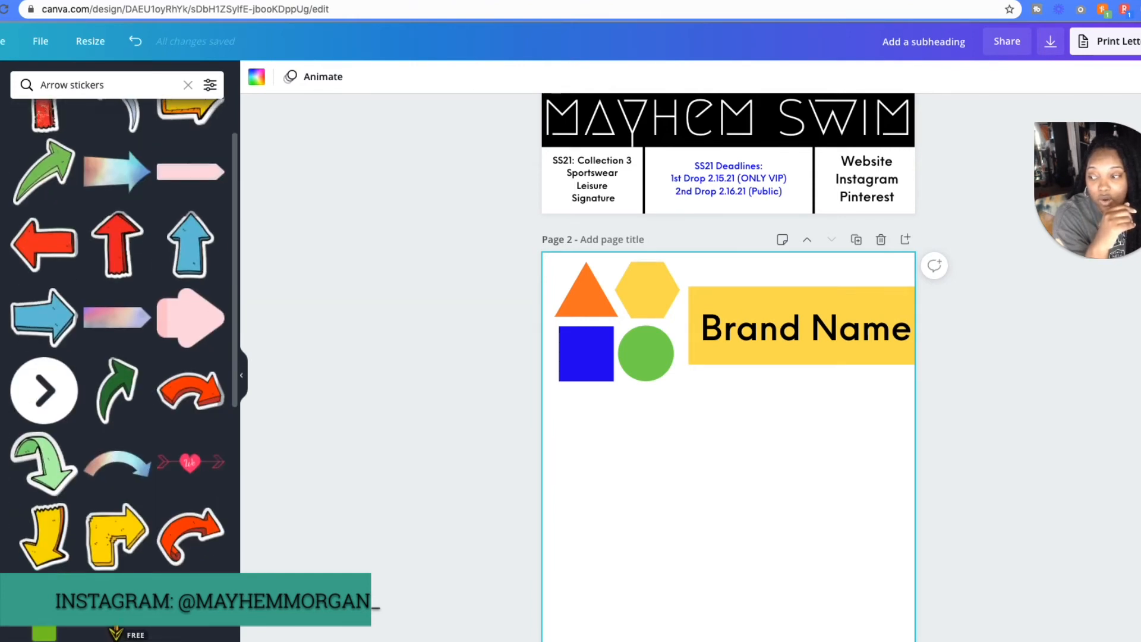
{"action": "scroll", "coordinate": [24, 322], "scroll_direction": "up", "scroll_amount": 3}
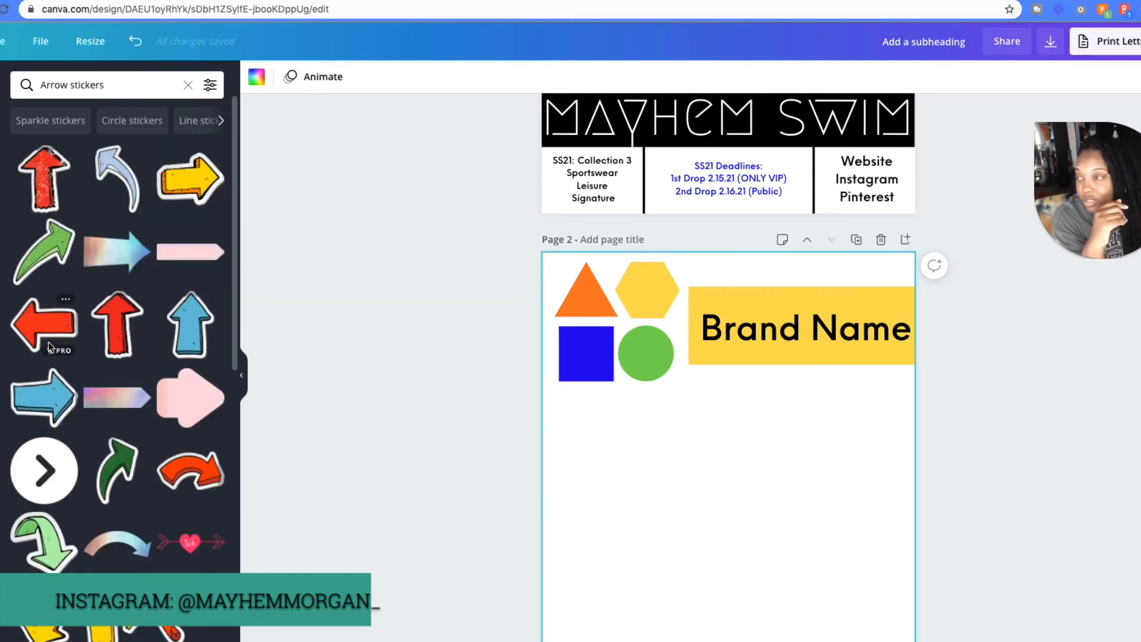
{"action": "scroll", "coordinate": [48, 341], "scroll_direction": "down", "scroll_amount": 10}
{"action": "scroll", "coordinate": [153, 474], "scroll_direction": "up", "scroll_amount": 1}
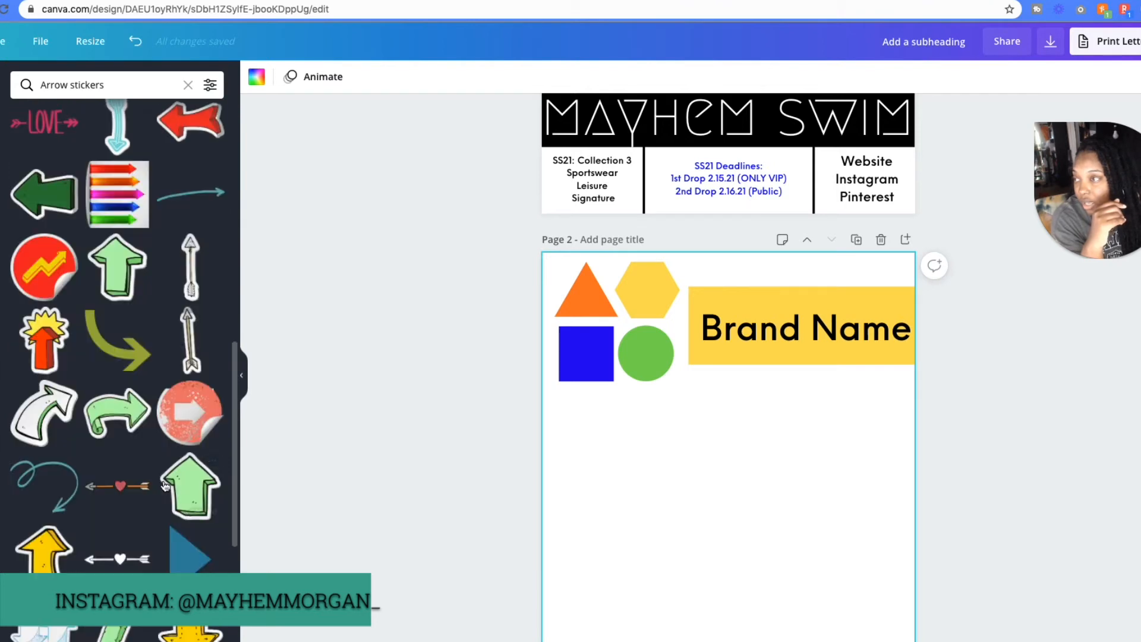
{"action": "scroll", "coordinate": [172, 470], "scroll_direction": "down", "scroll_amount": 10}
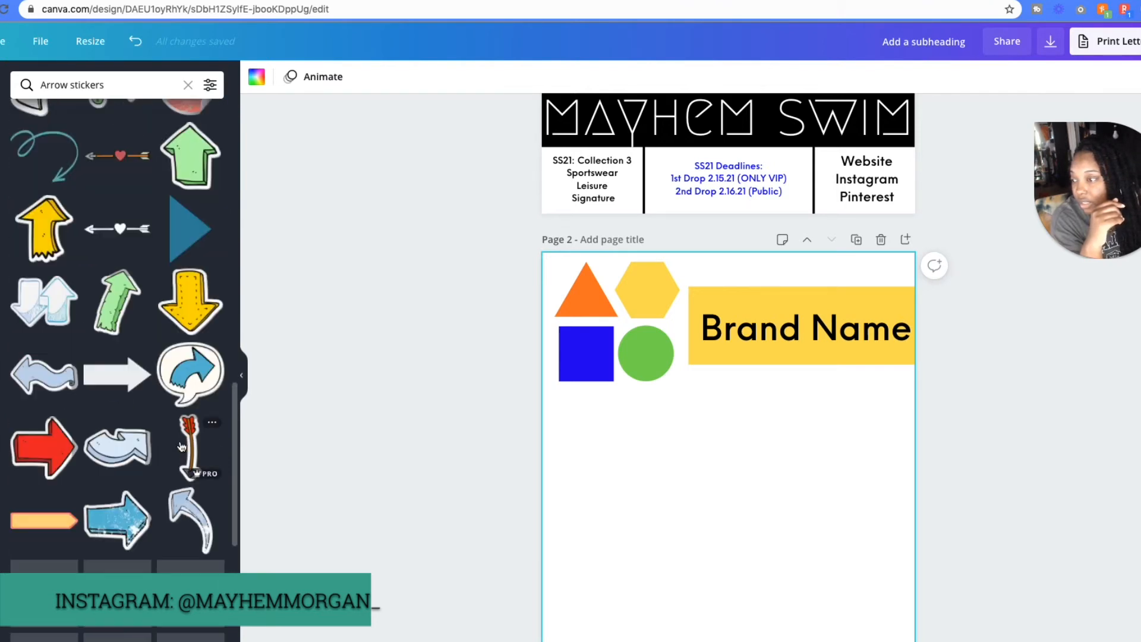
{"action": "scroll", "coordinate": [181, 447], "scroll_direction": "down", "scroll_amount": 2}
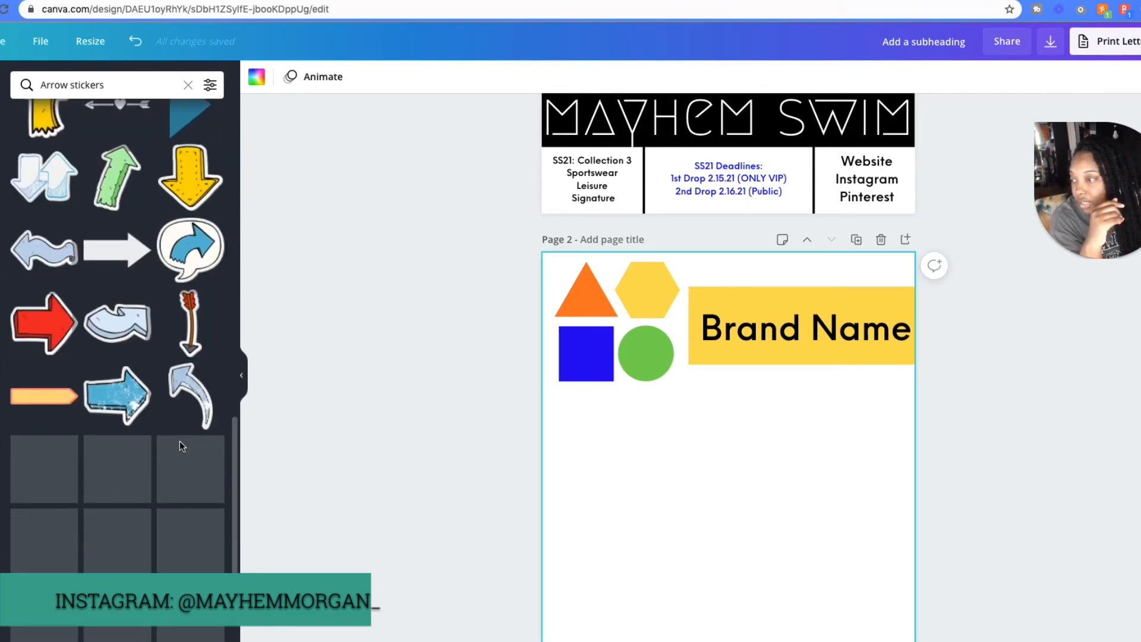
{"action": "left_click", "coordinate": [117, 243]}
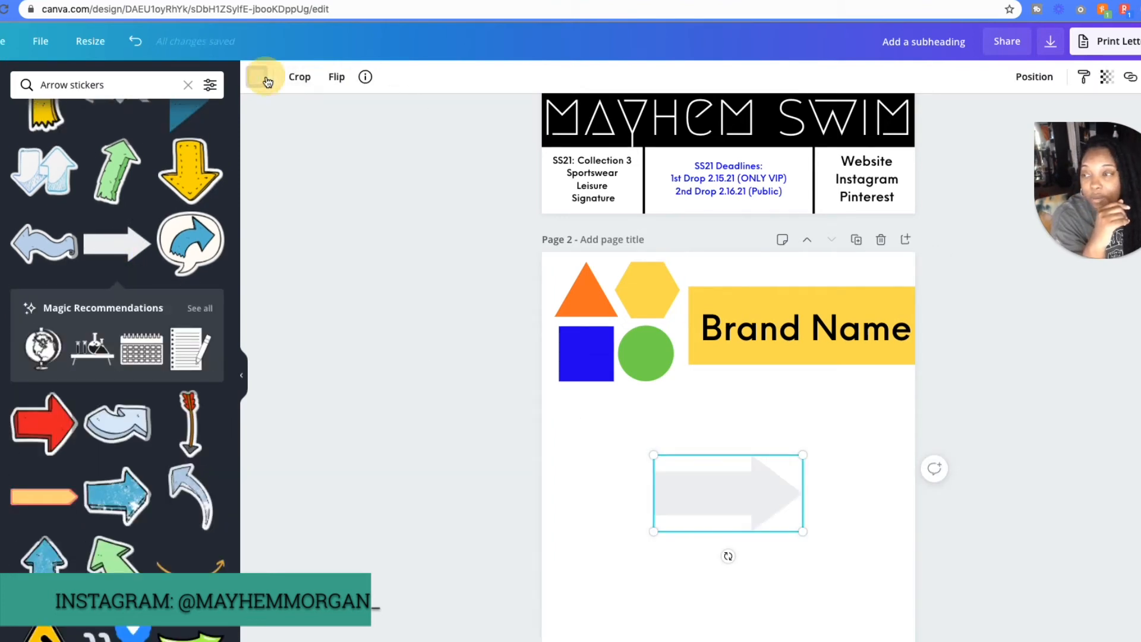
{"action": "left_click", "coordinate": [257, 77]}
{"action": "left_click", "coordinate": [29, 219]}
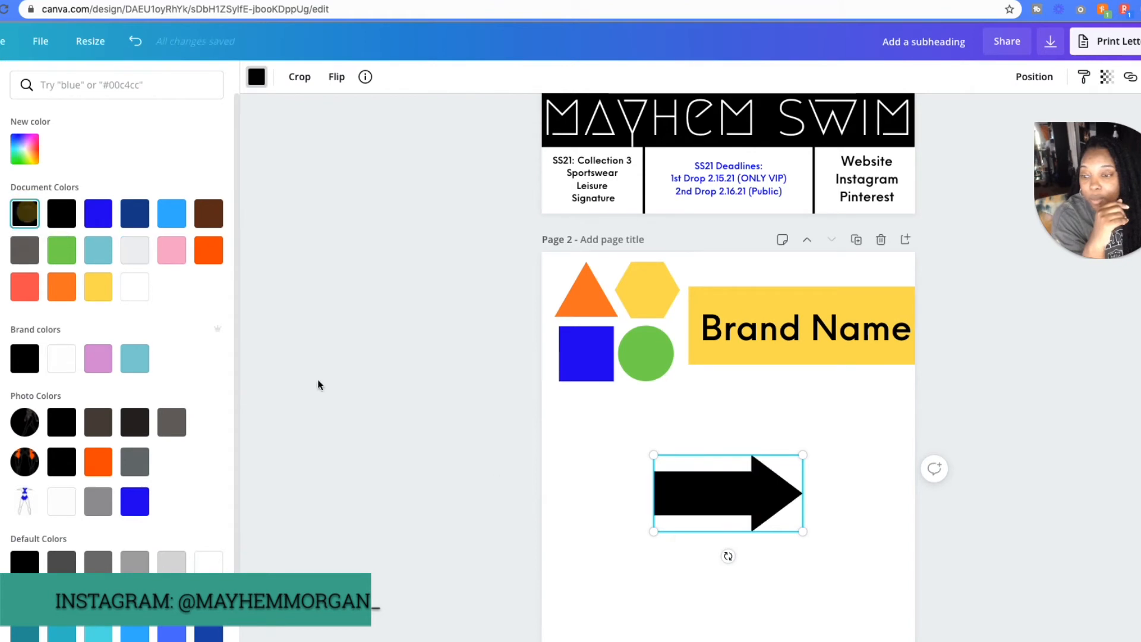
- Shrink the black arrow and place it over the blue square's lower edge, rotated to point diagonally down to the right
{"action": "left_click_drag", "start_coordinate": [800, 531], "coordinate": [687, 501]}
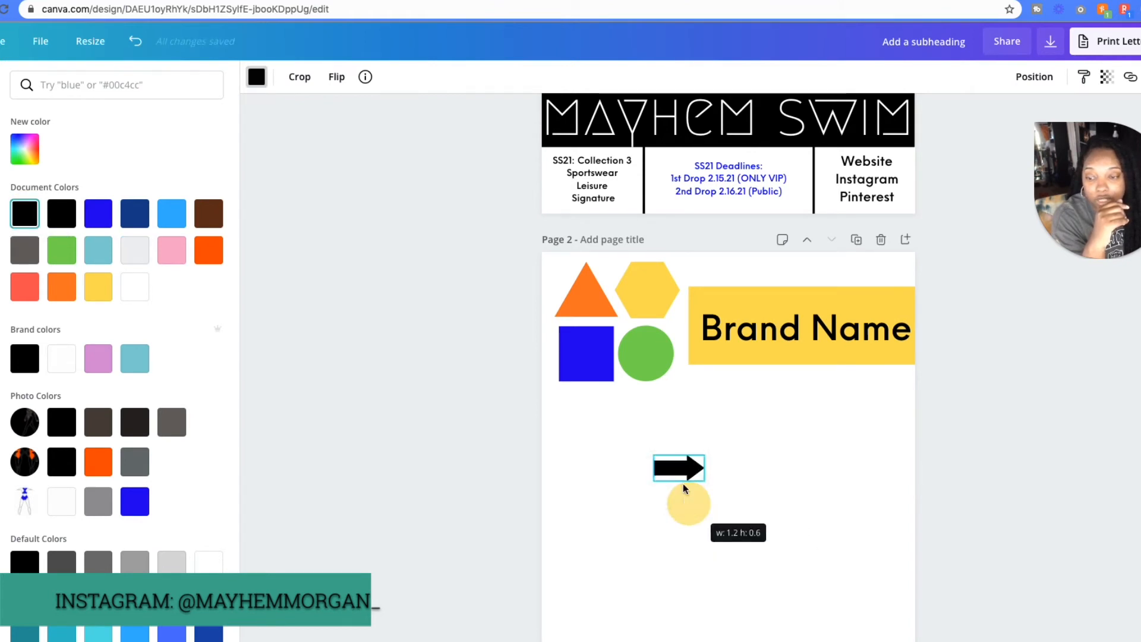
{"action": "left_click_drag", "start_coordinate": [687, 459], "coordinate": [603, 391]}
{"action": "left_click_drag", "start_coordinate": [581, 438], "coordinate": [597, 396]}
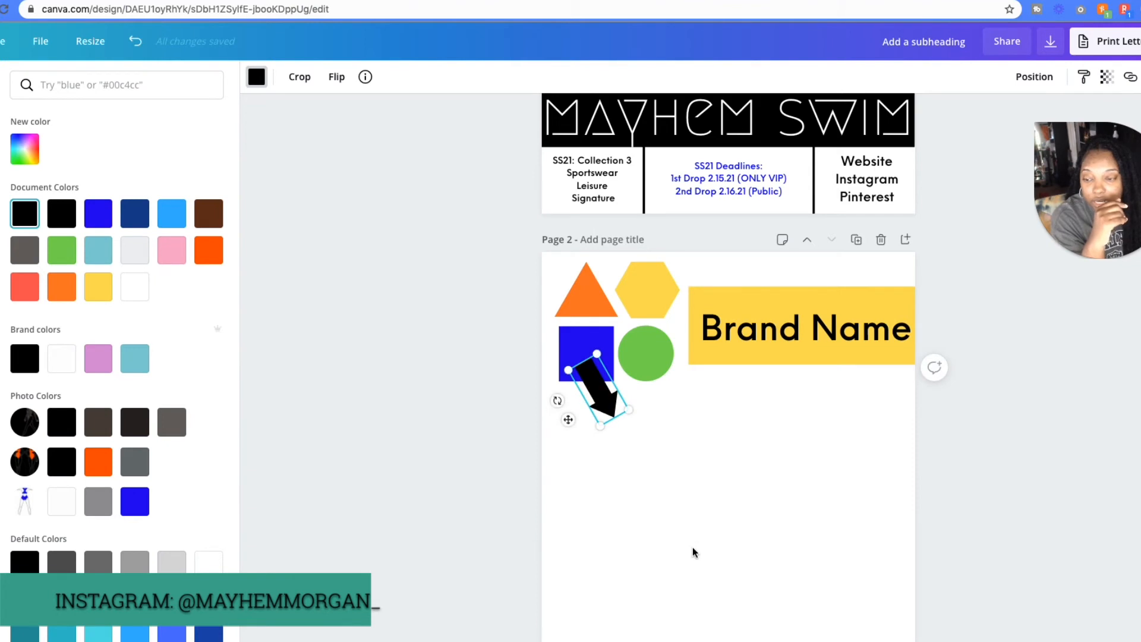
- Send the black arrow backward so its tail sits behind the blue square
{"action": "left_click", "coordinate": [656, 450]}
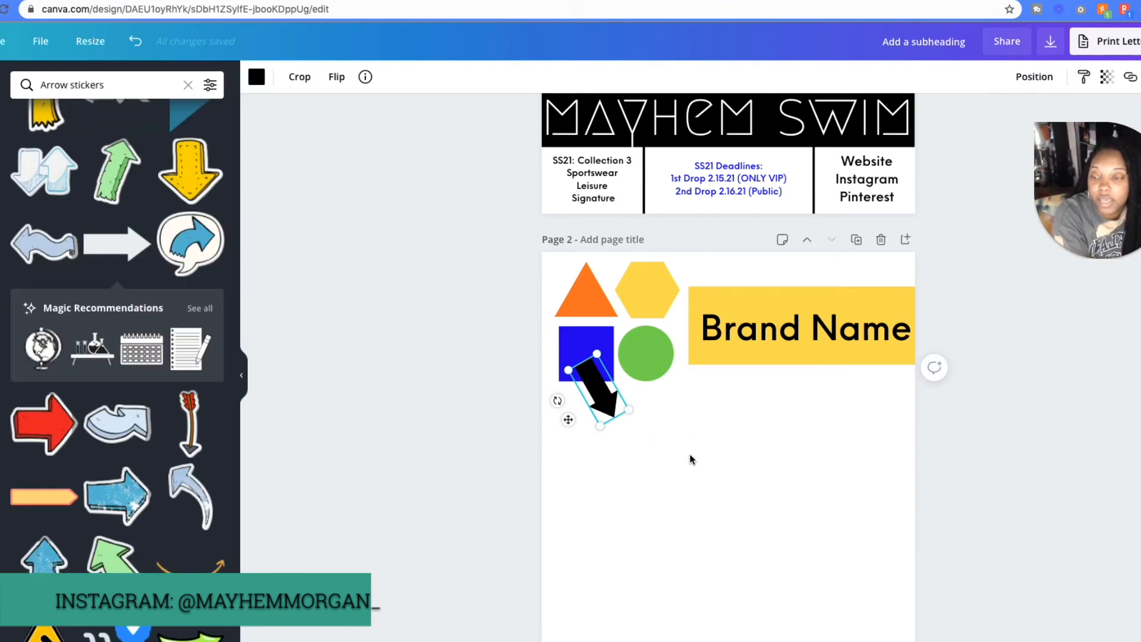
{"action": "left_click", "coordinate": [590, 393]}
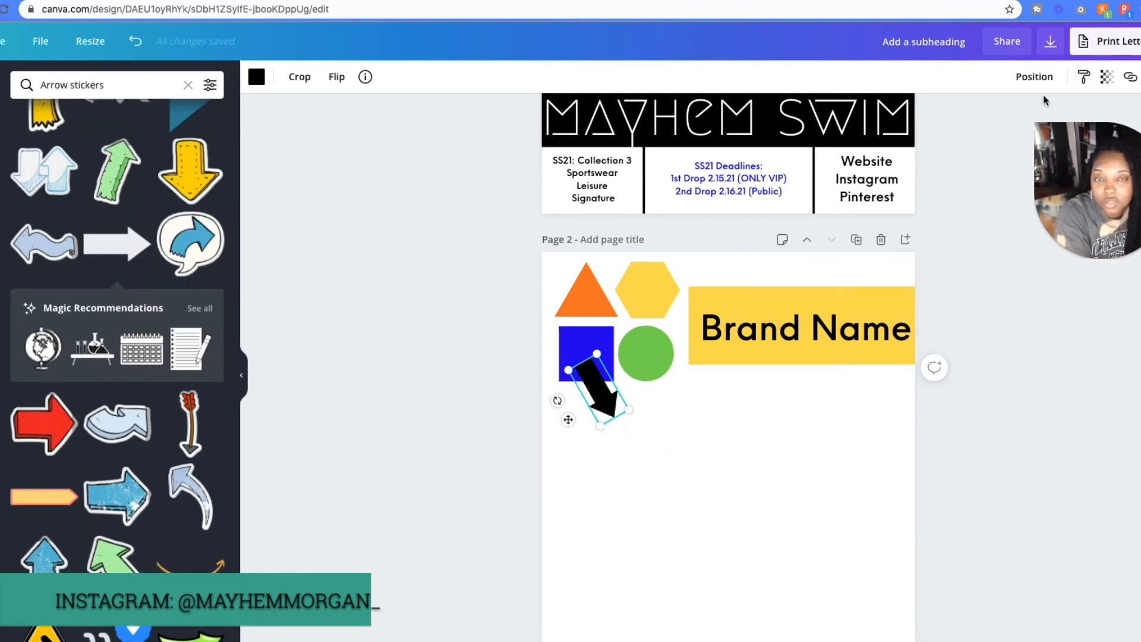
{"action": "left_click", "coordinate": [1048, 83]}
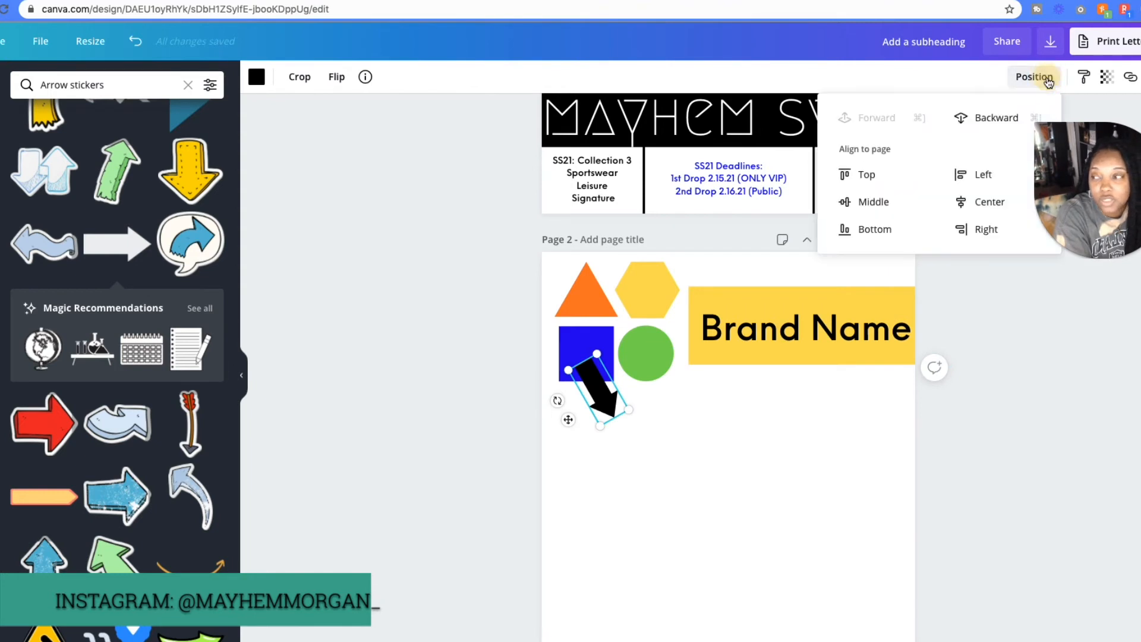
{"action": "left_click", "coordinate": [969, 122]}
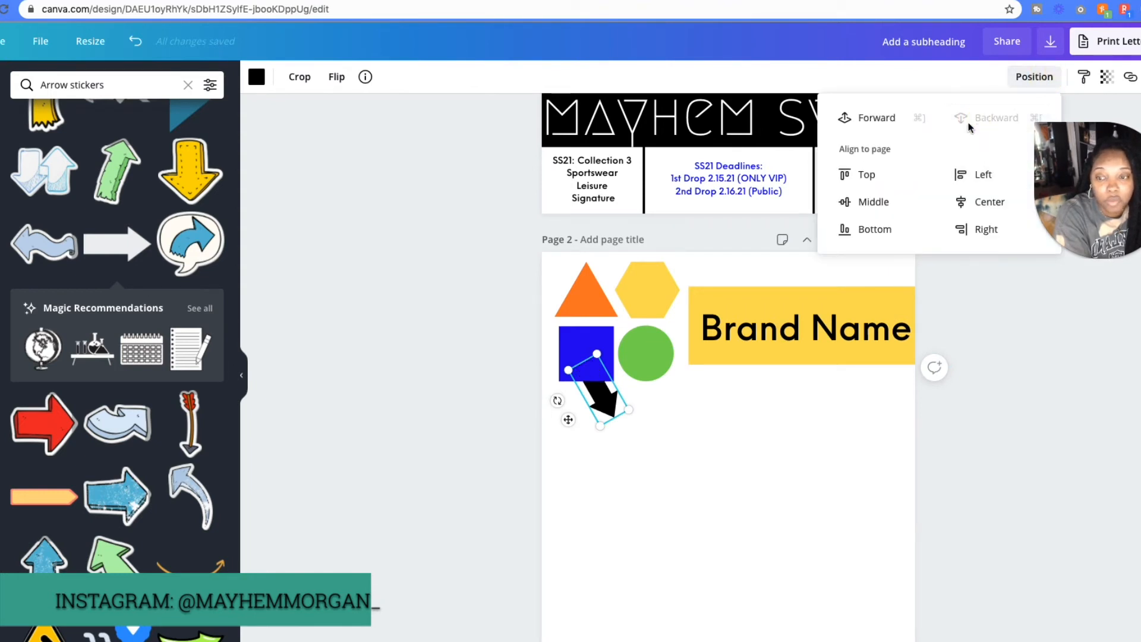
{"action": "left_click", "coordinate": [712, 450]}
- Add a subheading in the blank area below the shapes and replace its text with "Sample Sizes"
{"action": "left_click", "coordinate": [2, 238]}
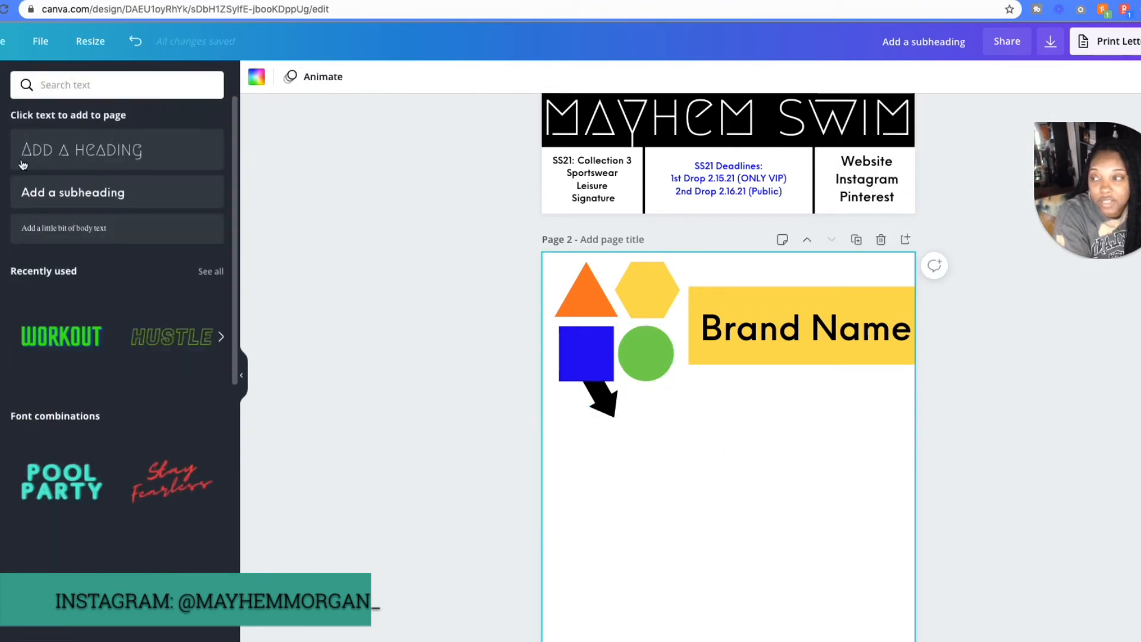
{"action": "left_click", "coordinate": [38, 187]}
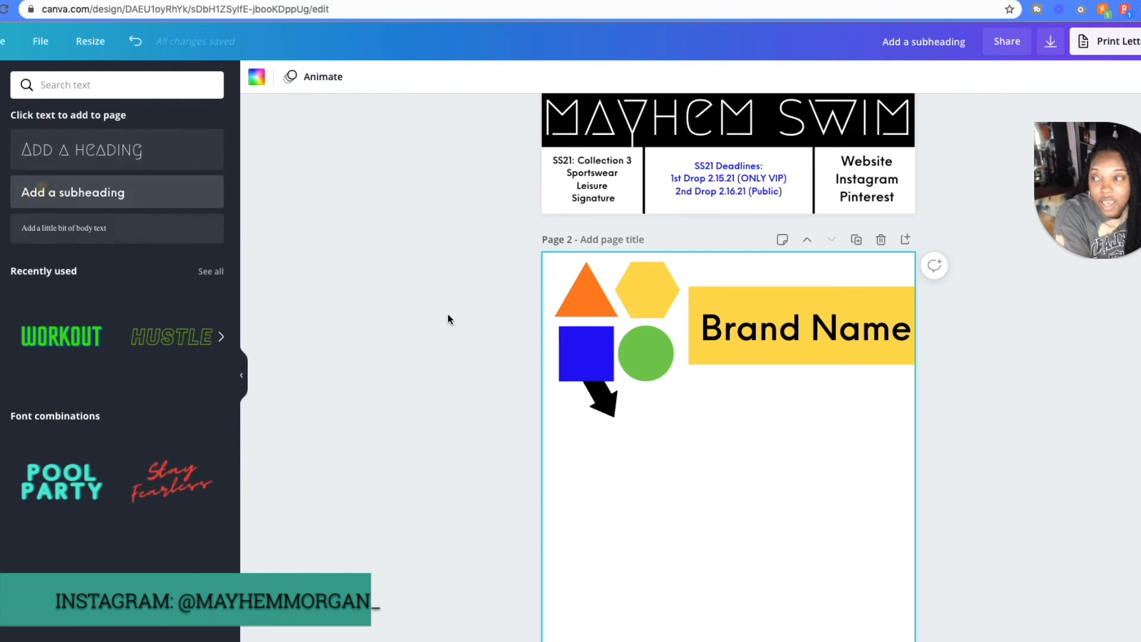
{"action": "left_click", "coordinate": [148, 196]}
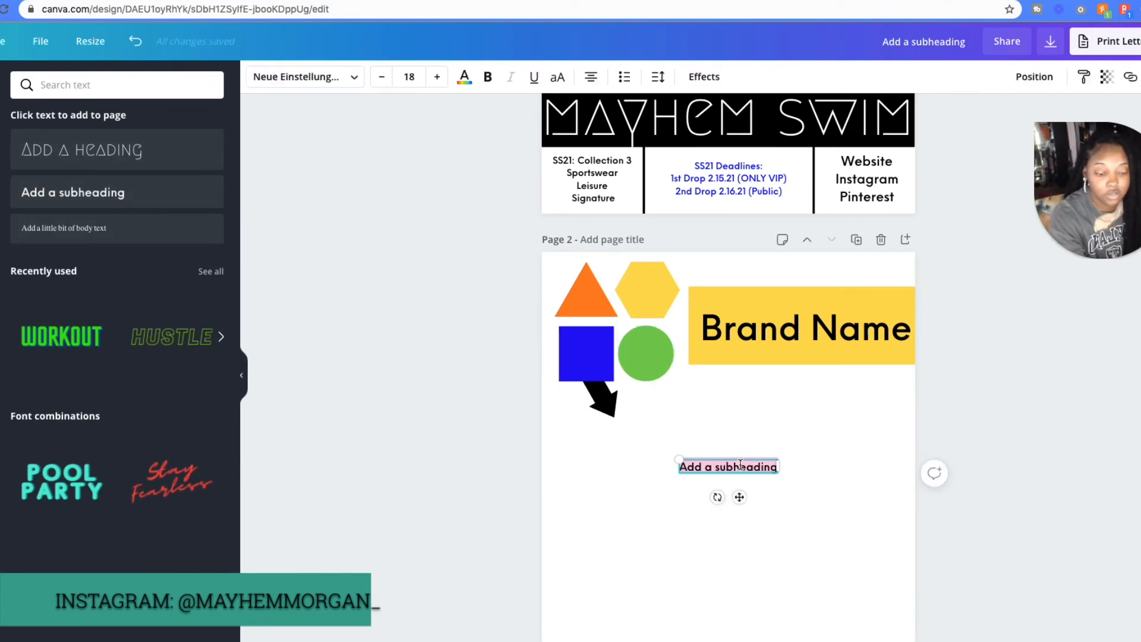
{"action": "type", "text": "Sa"}
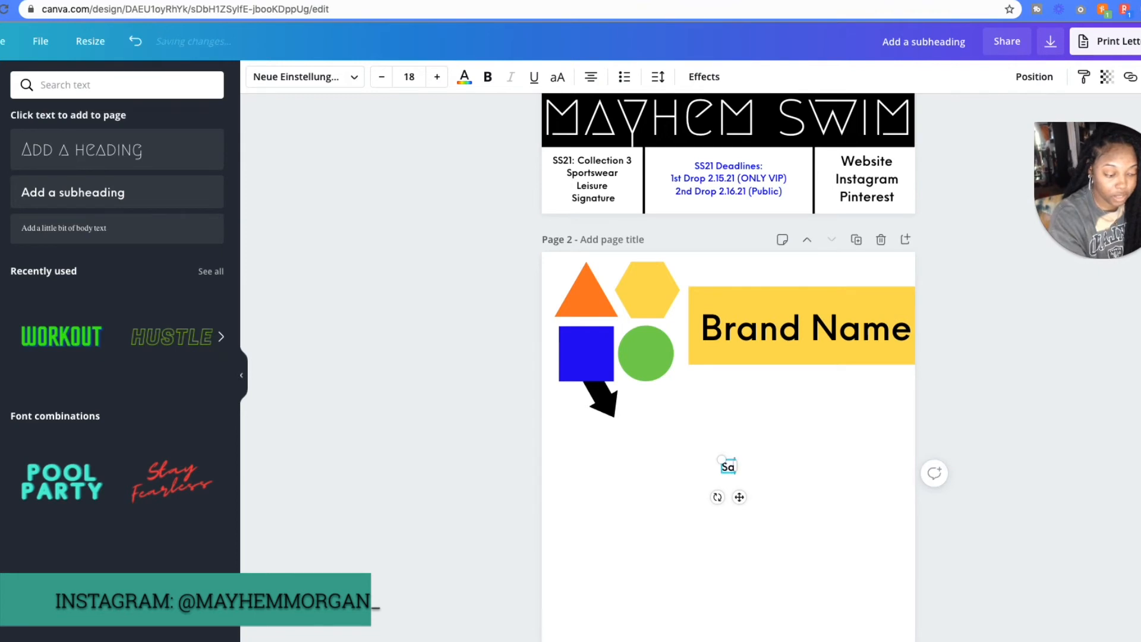
{"action": "type", "text": "mple Sizes"}
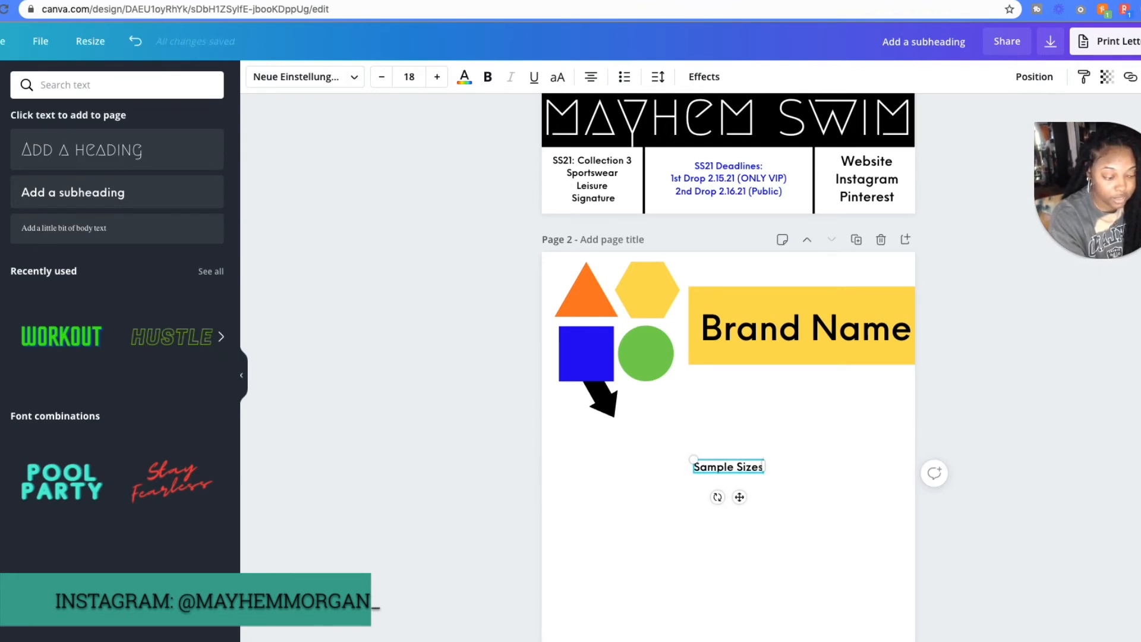
- Add the lines "Official Sizes" and "Color Names/codes" below "Sample Sizes" in the text box
{"action": "key", "text": "Return"}
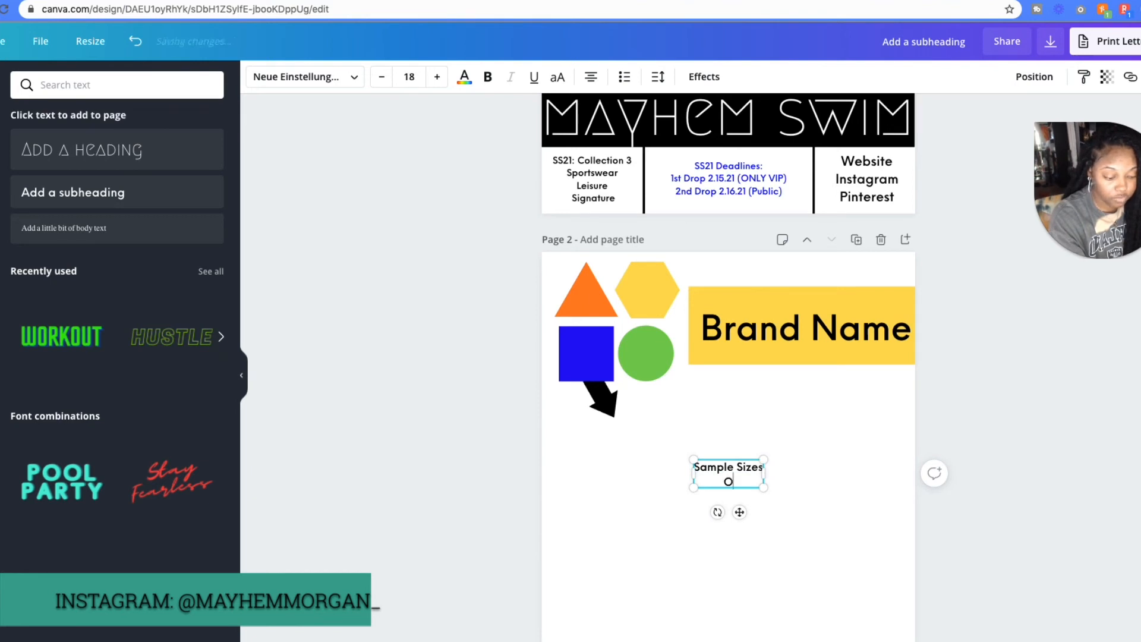
{"action": "type", "text": "Official Si"}
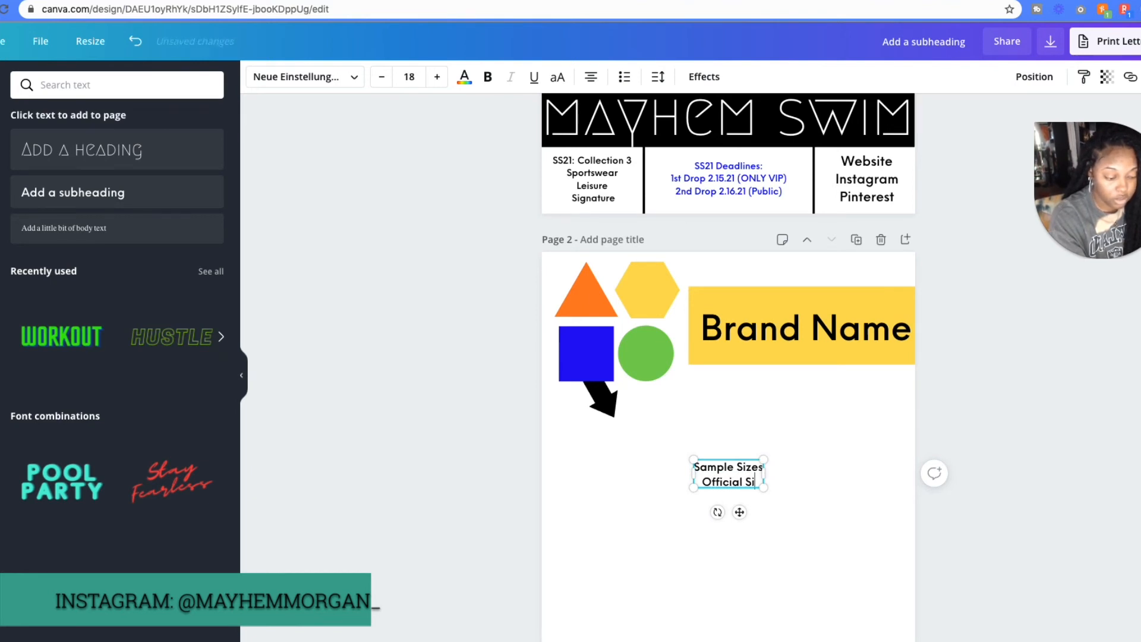
{"action": "type", "text": "zi"}
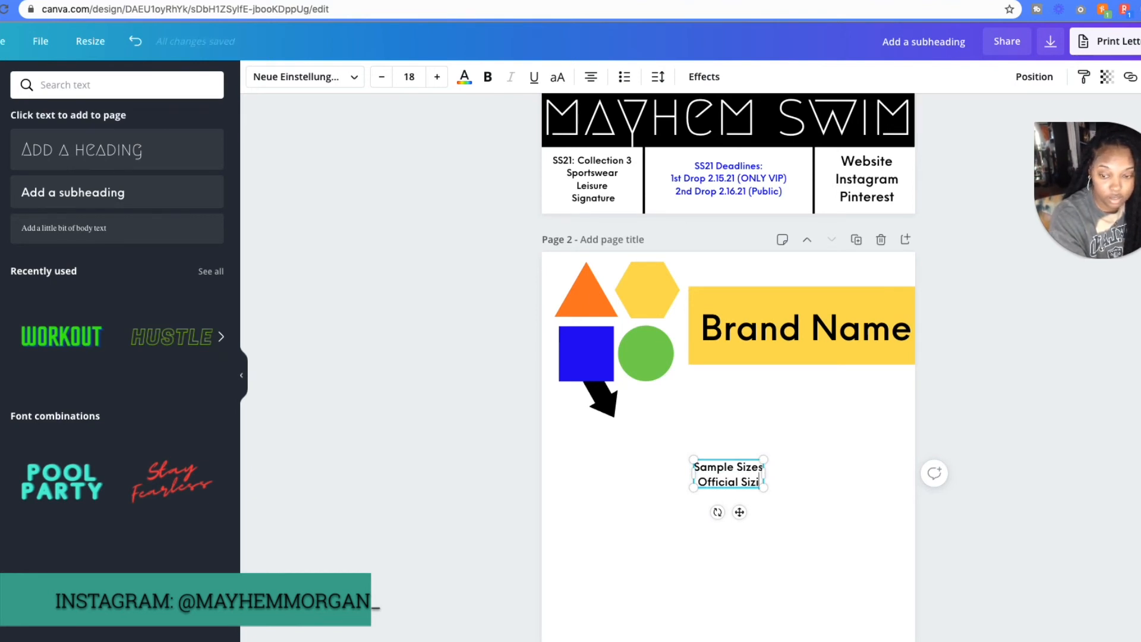
{"action": "key", "text": "BackSpace"}
{"action": "type", "text": "es"}
{"action": "key", "text": "Return"}
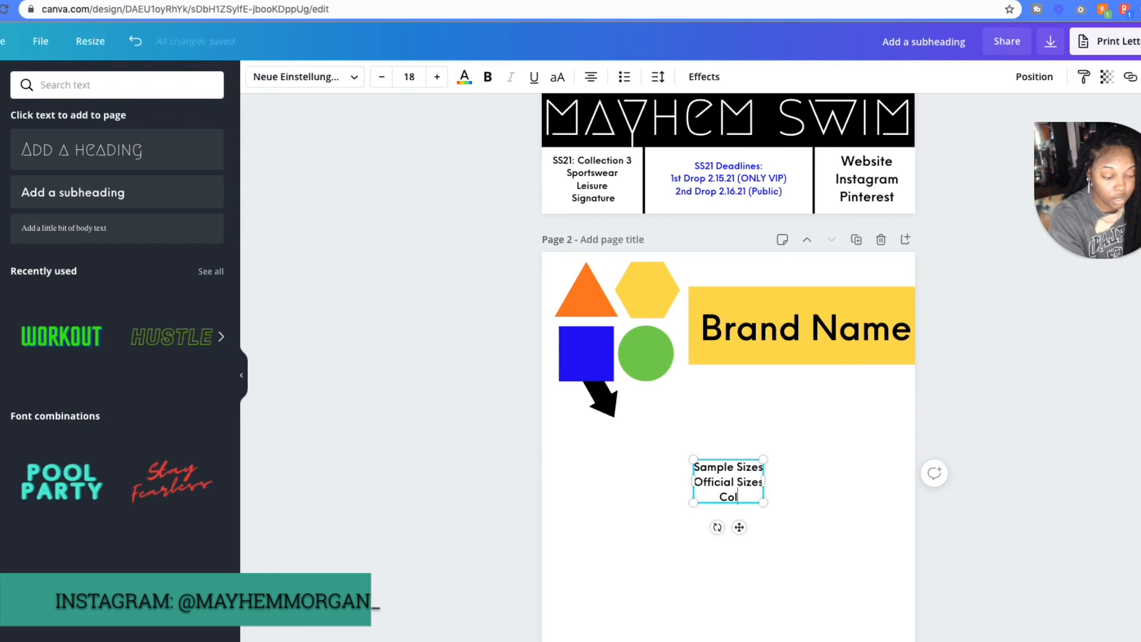
{"action": "type", "text": "Color Name"}
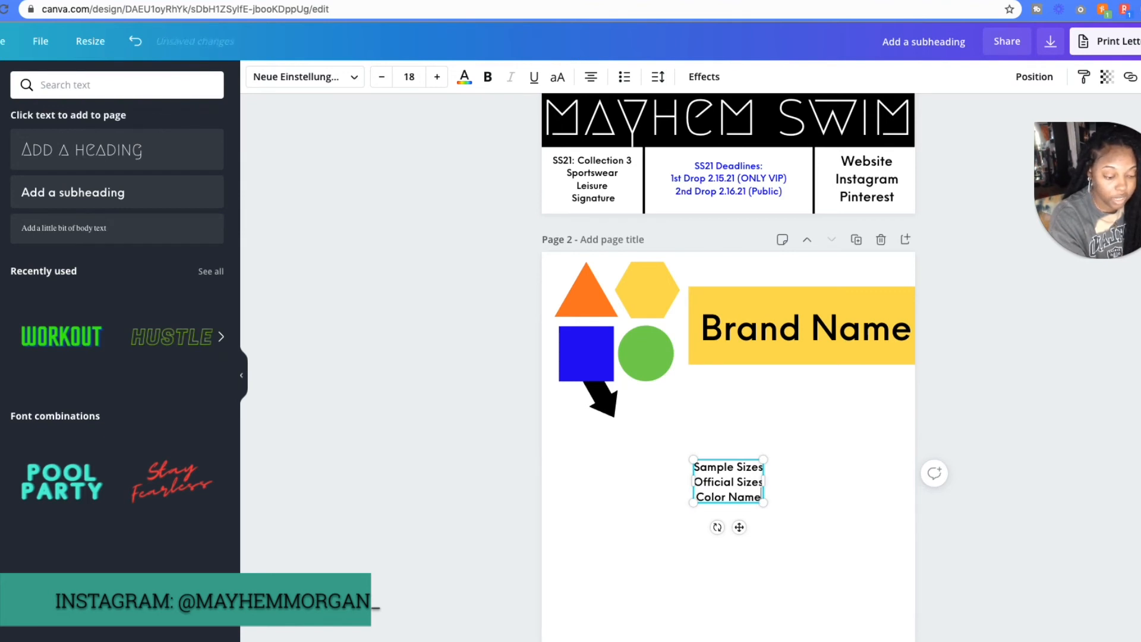
{"action": "type", "text": "s/codes"}
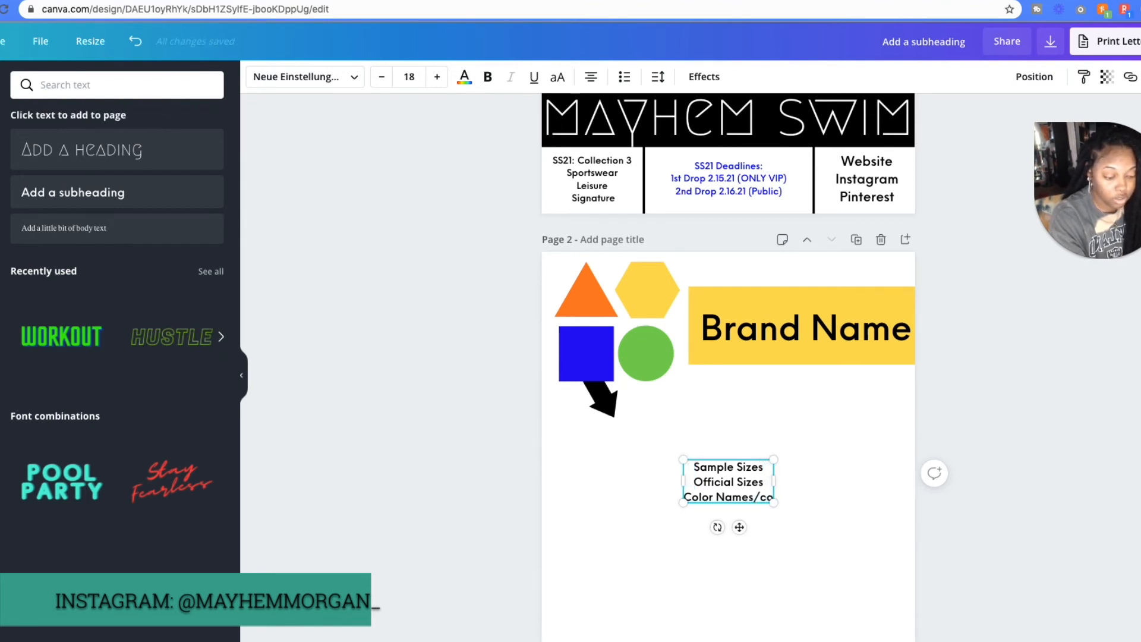
- Extend the text list with the lines "Collection Detail" and "Content"
{"action": "key", "text": "Return"}
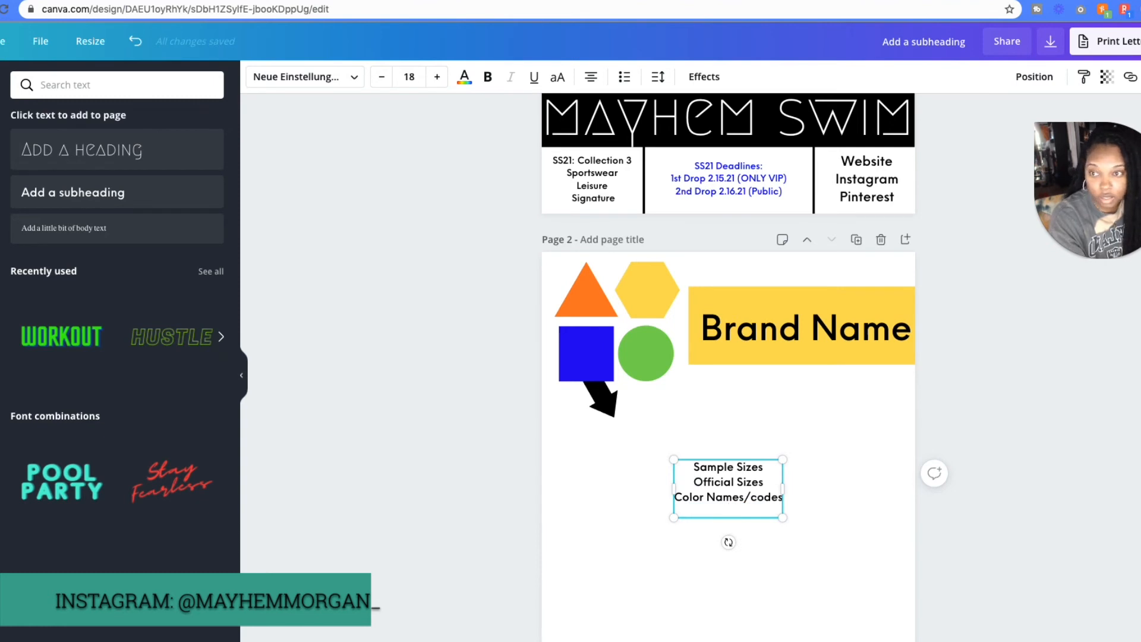
{"action": "type", "text": "Collect"}
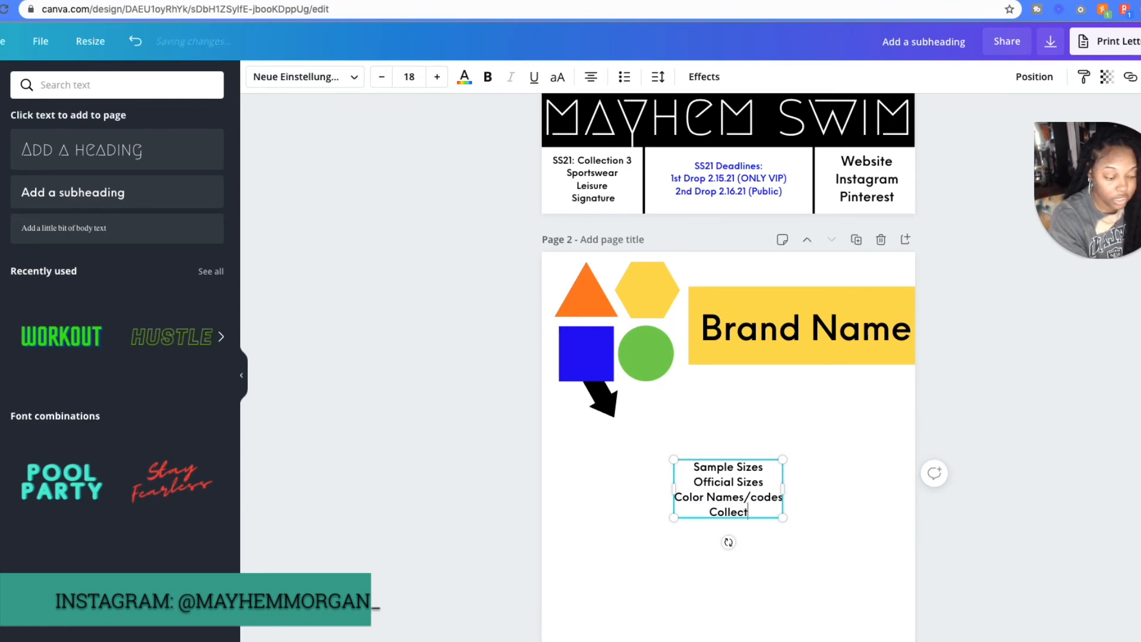
{"action": "type", "text": "ion Detail"}
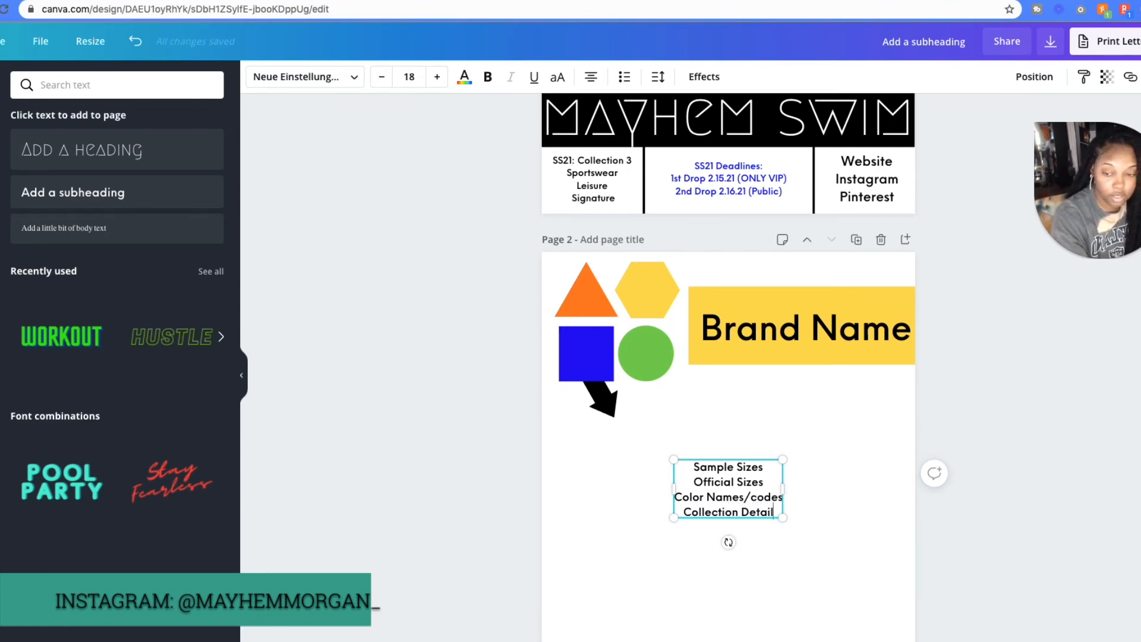
{"action": "key", "text": "Return"}
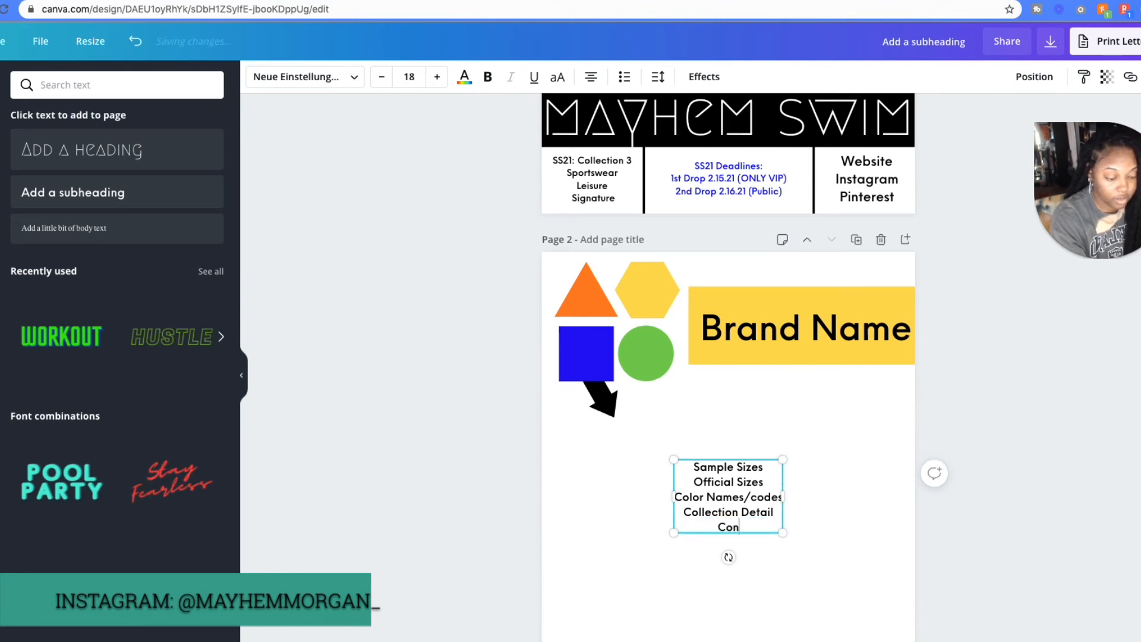
{"action": "type", "text": "Content"}
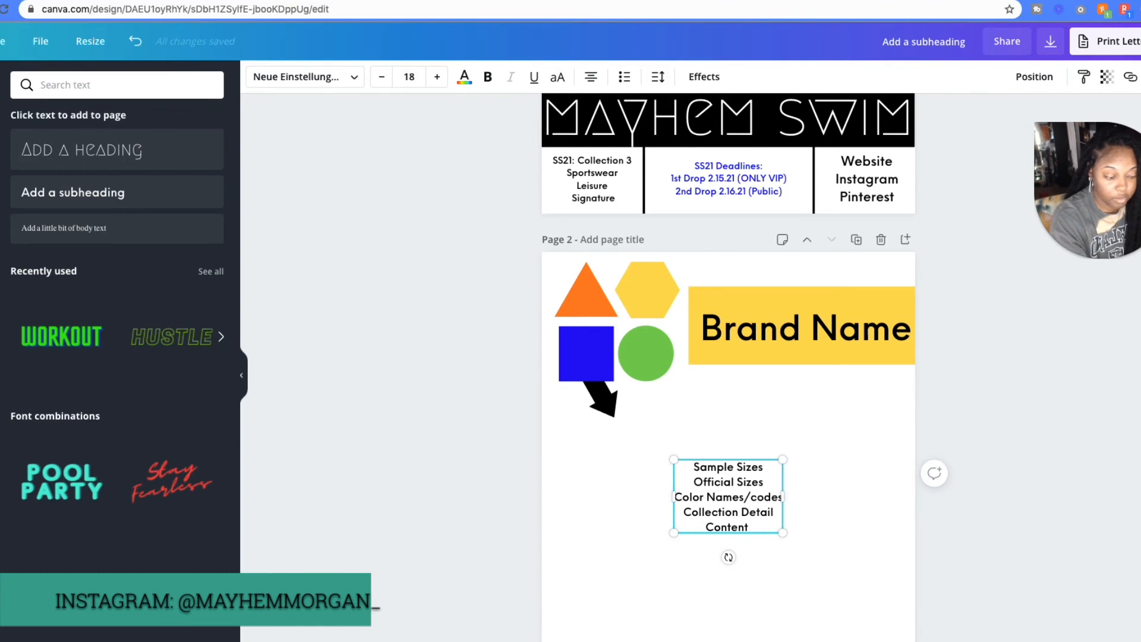
{"action": "type", "text": " Mana"}
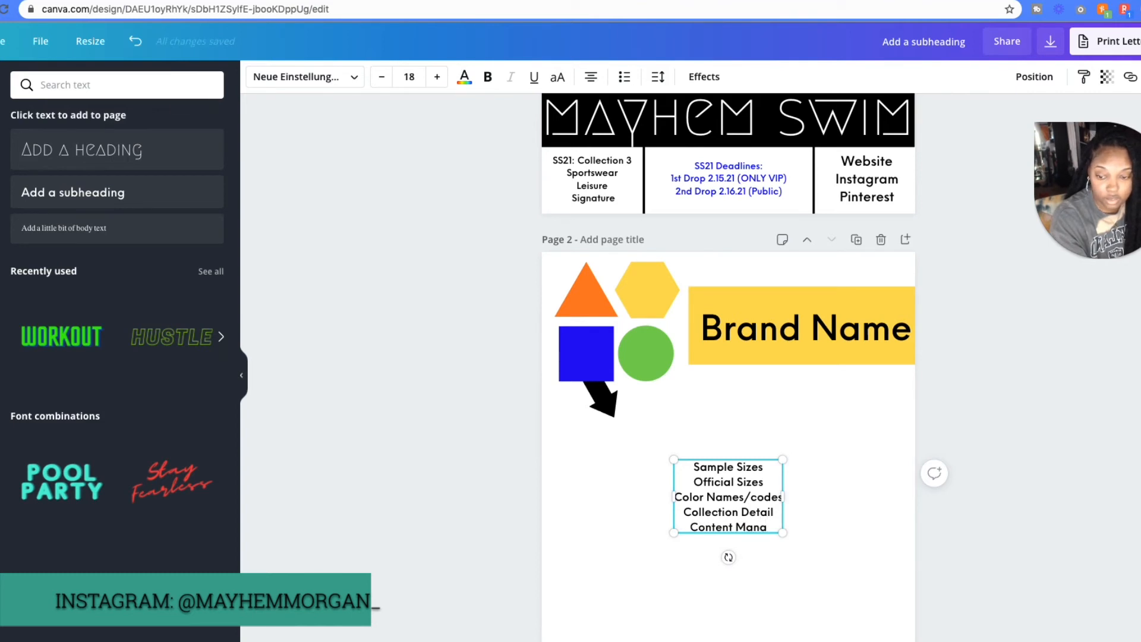
{"action": "type", "text": "gement"}
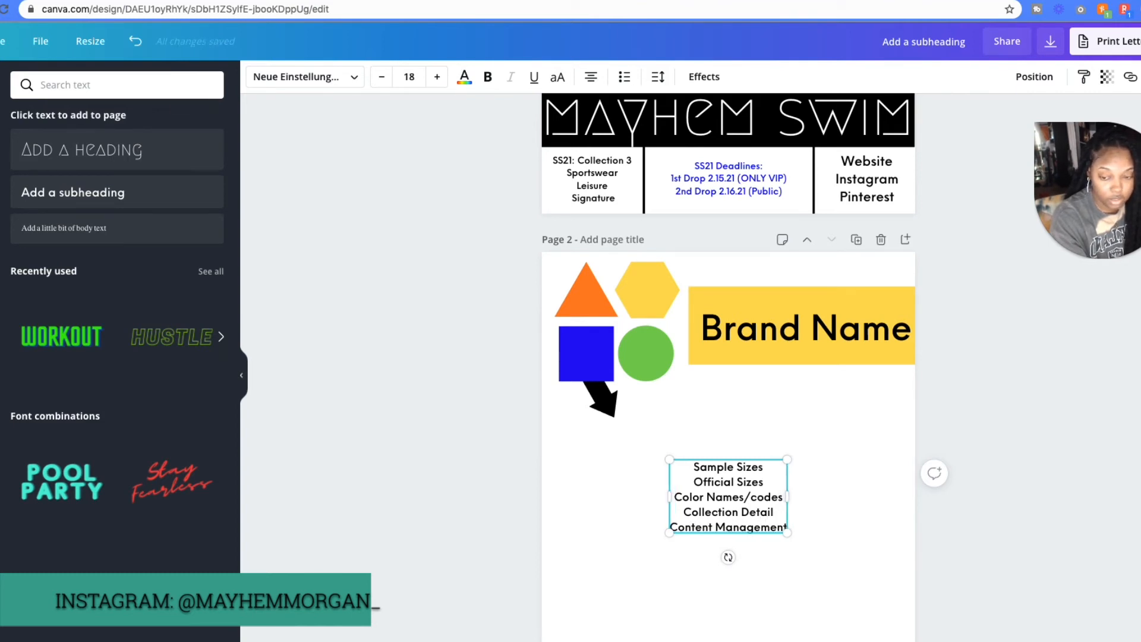
{"action": "type", "text": " Ideas"}
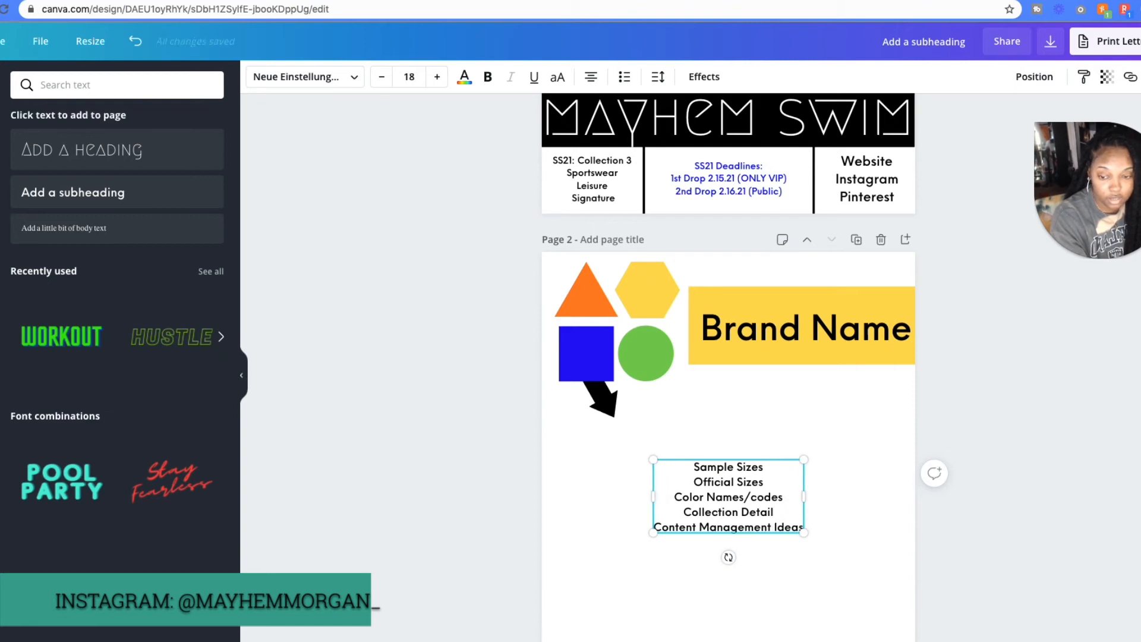
- Complete the list's last line as "Content Management Ideas" and add the line "Promo Rollouts" below it
{"action": "key", "text": "Return"}
{"action": "type", "text": "Promo"}
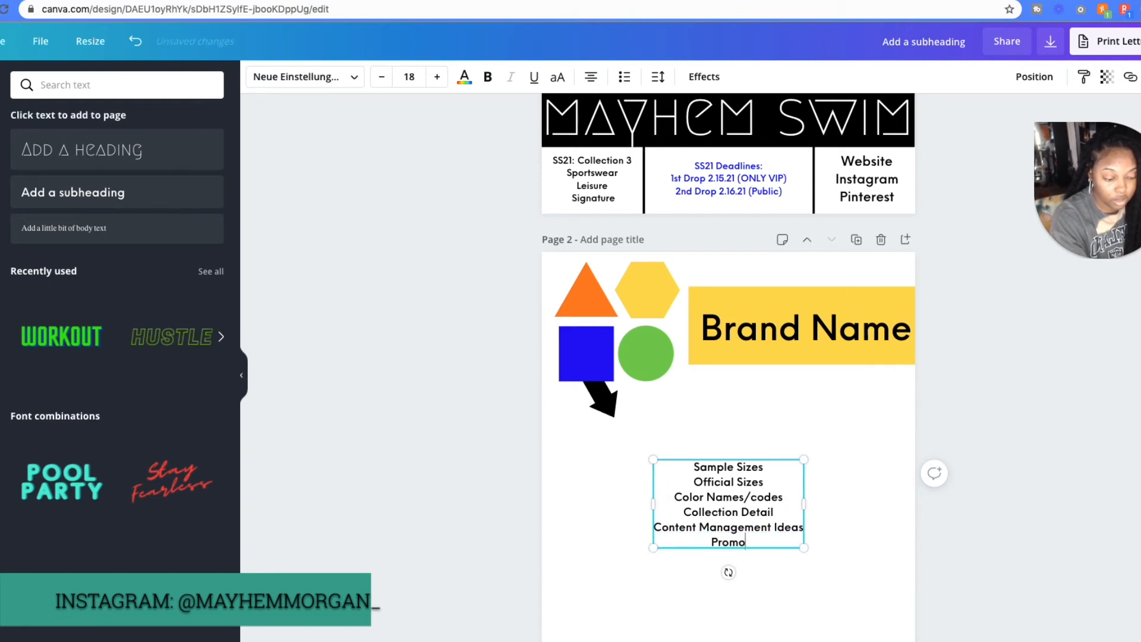
{"action": "type", "text": " Rol"}
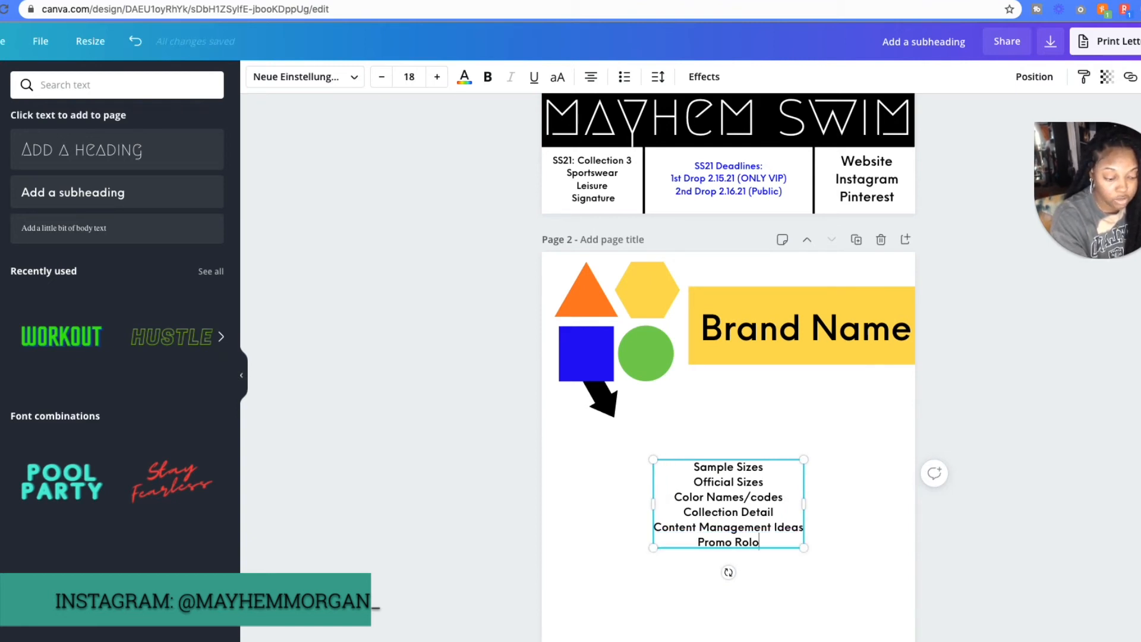
{"action": "type", "text": "louts"}
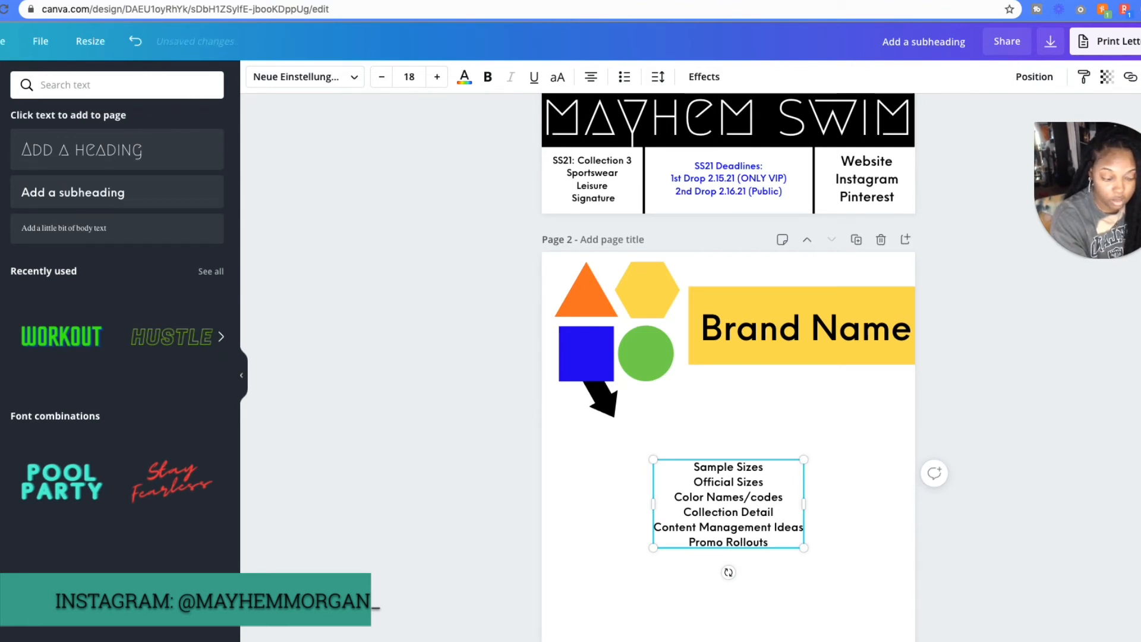
{"action": "key", "text": "Return"}
{"action": "key", "text": "BackSpace"}
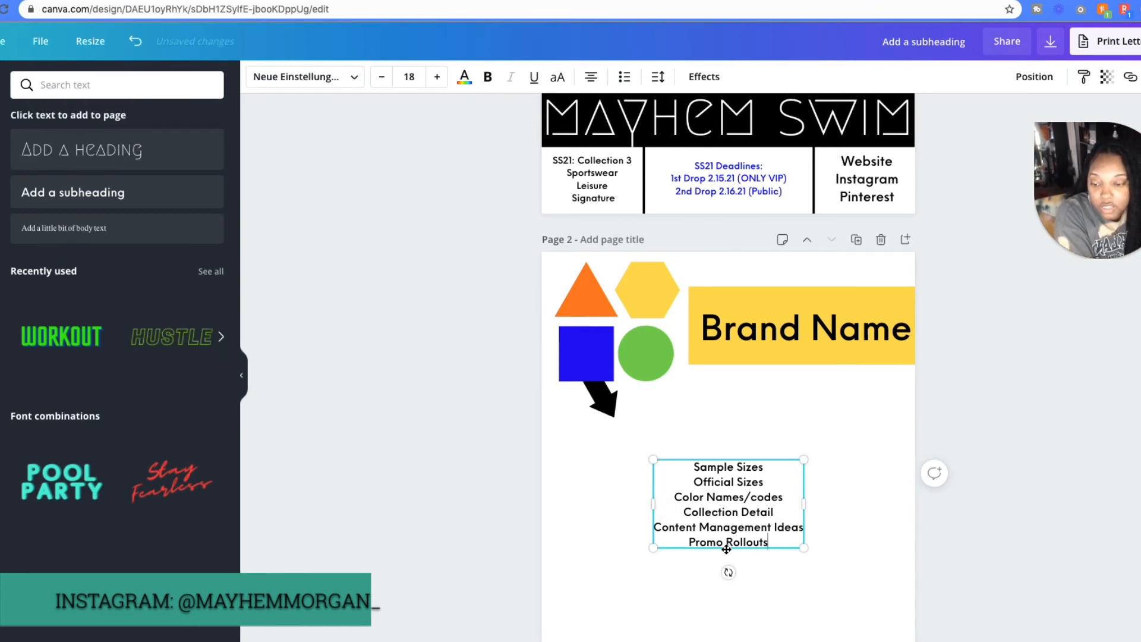
- Move the text list up under the yellow brand-name banner and enlarge it to font size 28.5
{"action": "left_click_drag", "start_coordinate": [726, 549], "coordinate": [713, 487]}
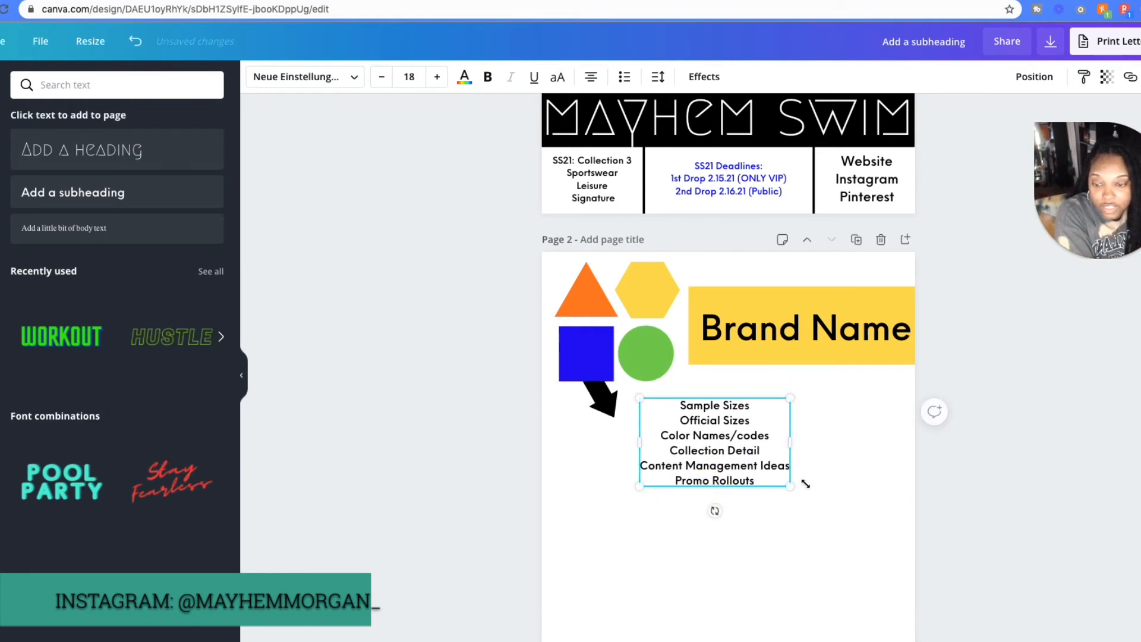
{"action": "left_click_drag", "start_coordinate": [790, 486], "coordinate": [861, 573]}
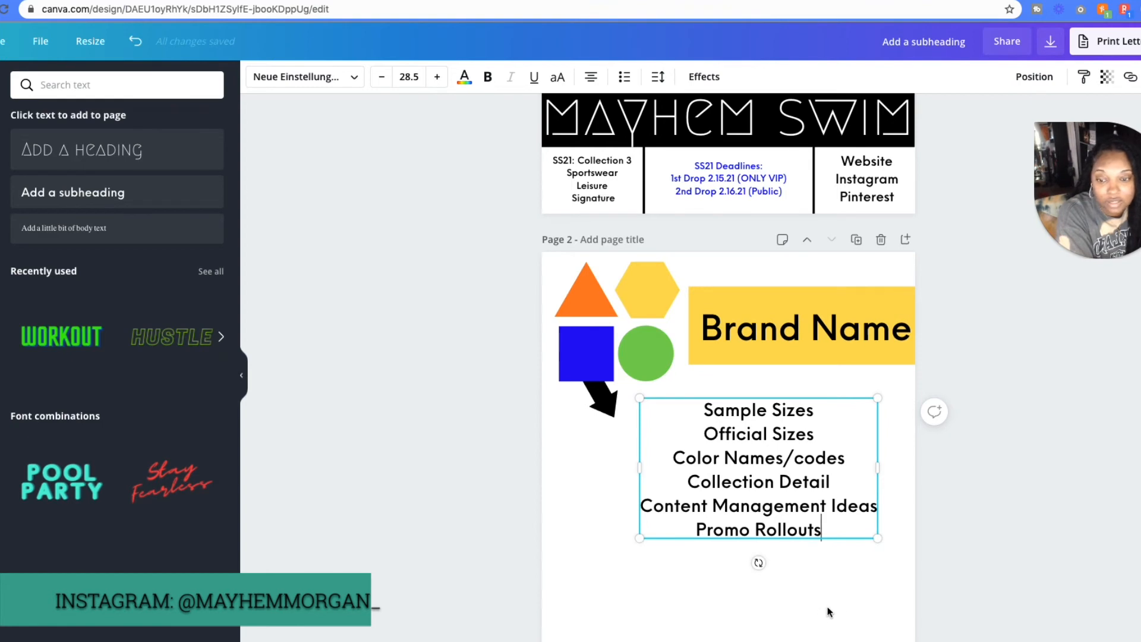
{"action": "left_click", "coordinate": [868, 611]}
{"action": "scroll", "coordinate": [996, 528], "scroll_direction": "down", "scroll_amount": 3}
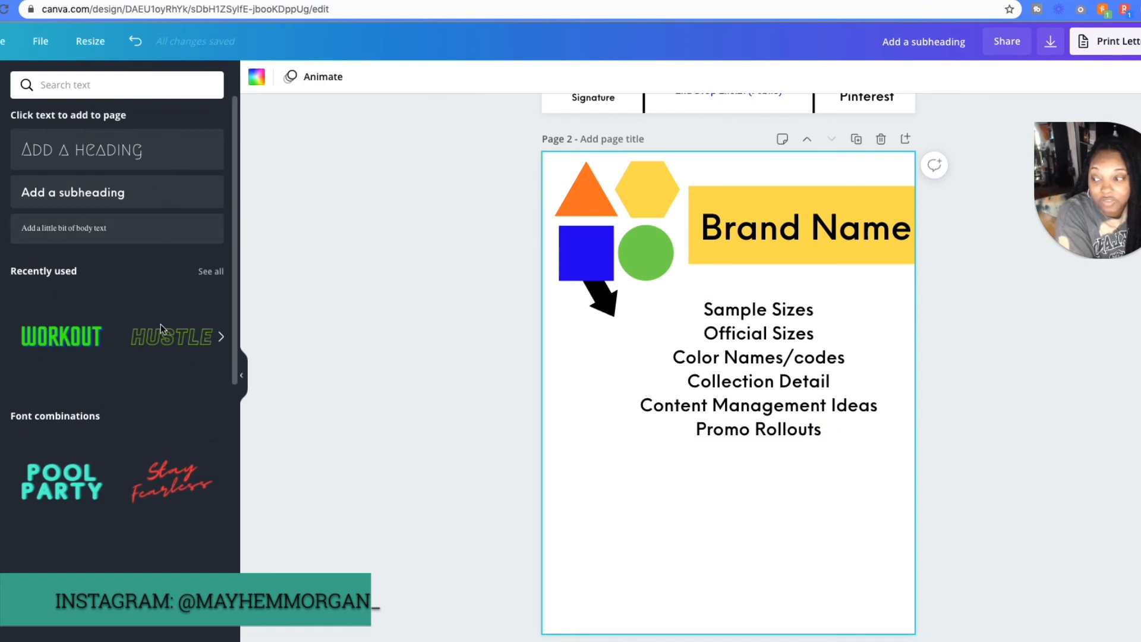
{"action": "left_click_drag", "start_coordinate": [800, 373], "coordinate": [807, 364]}
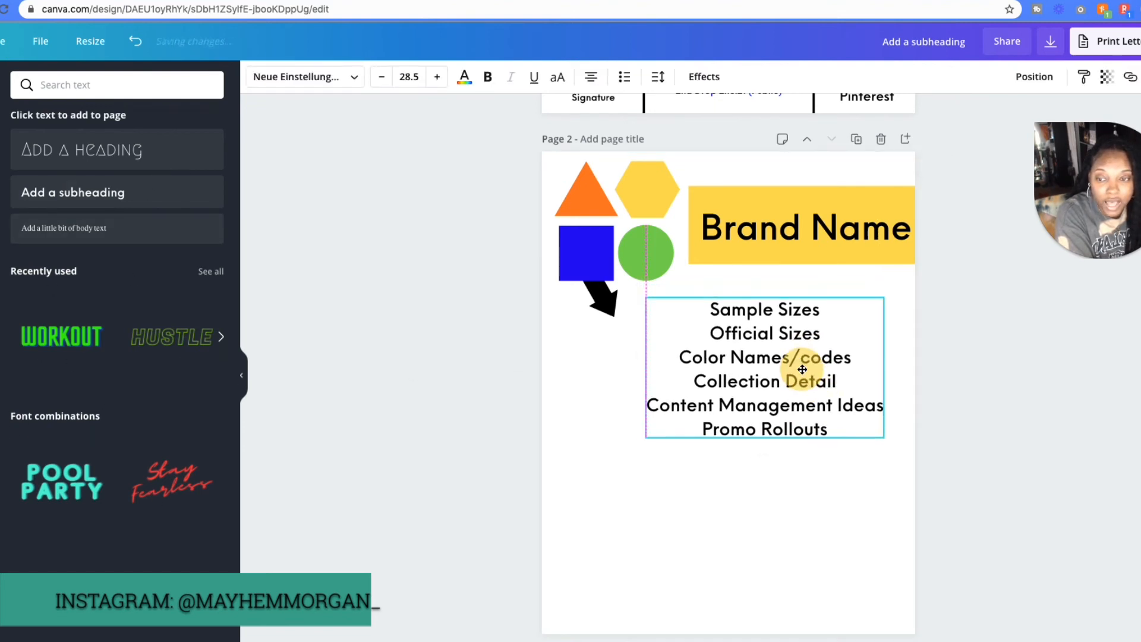
{"action": "left_click", "coordinate": [706, 519]}
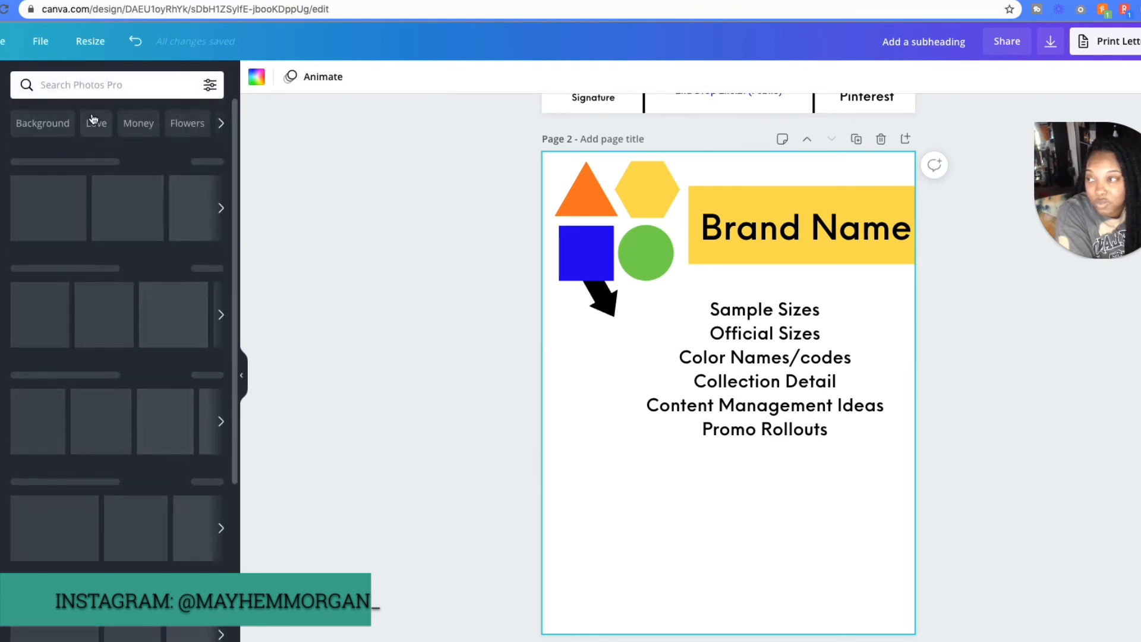
- Search the photo library for "fashion"
{"action": "left_click", "coordinate": [105, 88]}
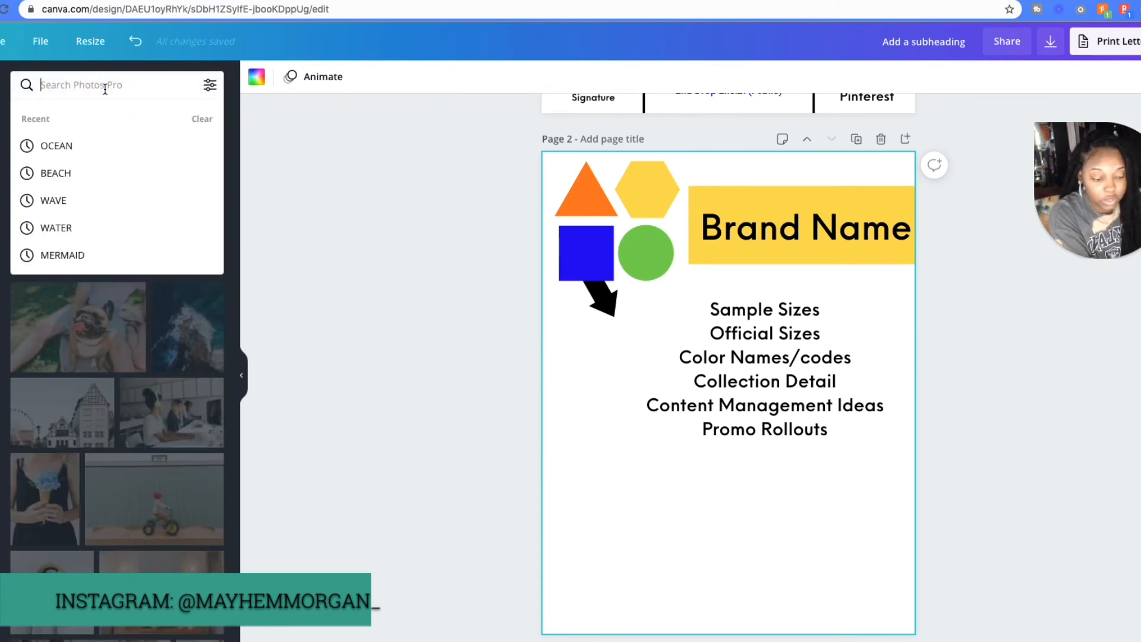
{"action": "type", "text": "fashiopm"}
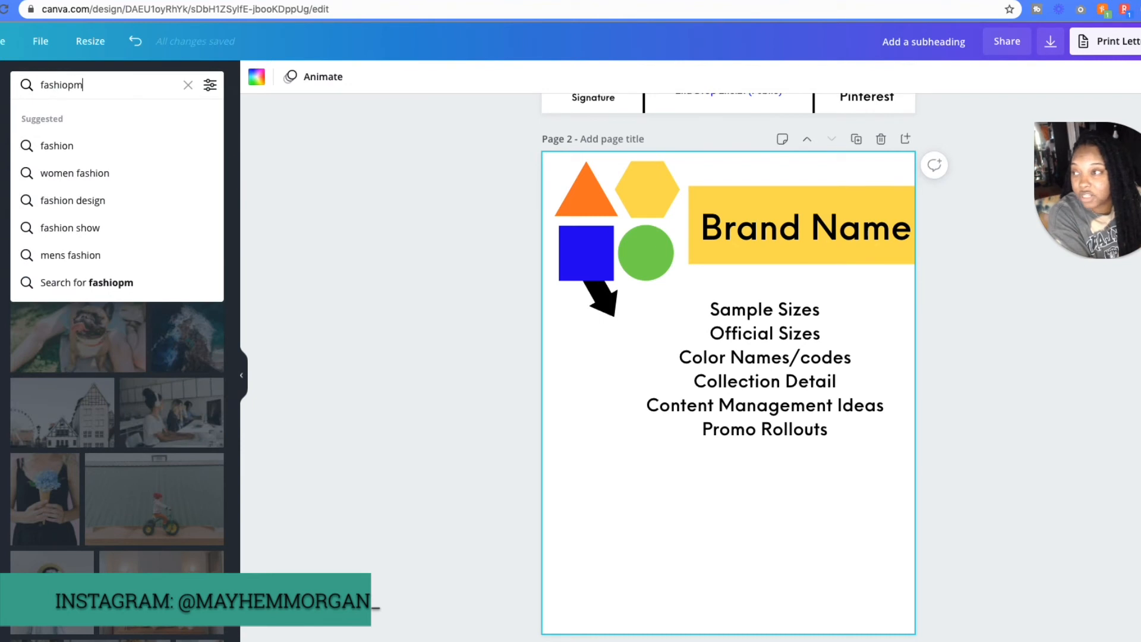
{"action": "key", "text": "Return"}
{"action": "left_click", "coordinate": [84, 89]}
{"action": "key", "text": "BackSpace"}
{"action": "key", "text": "BackSpace"}
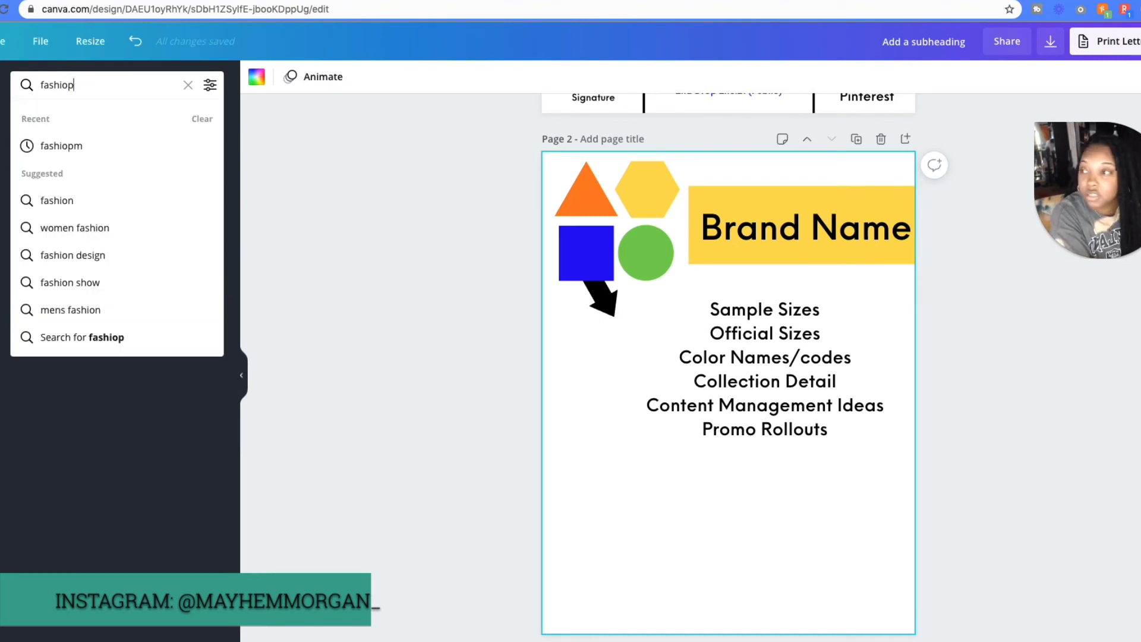
{"action": "type", "text": "n"}
{"action": "key", "text": "Return"}
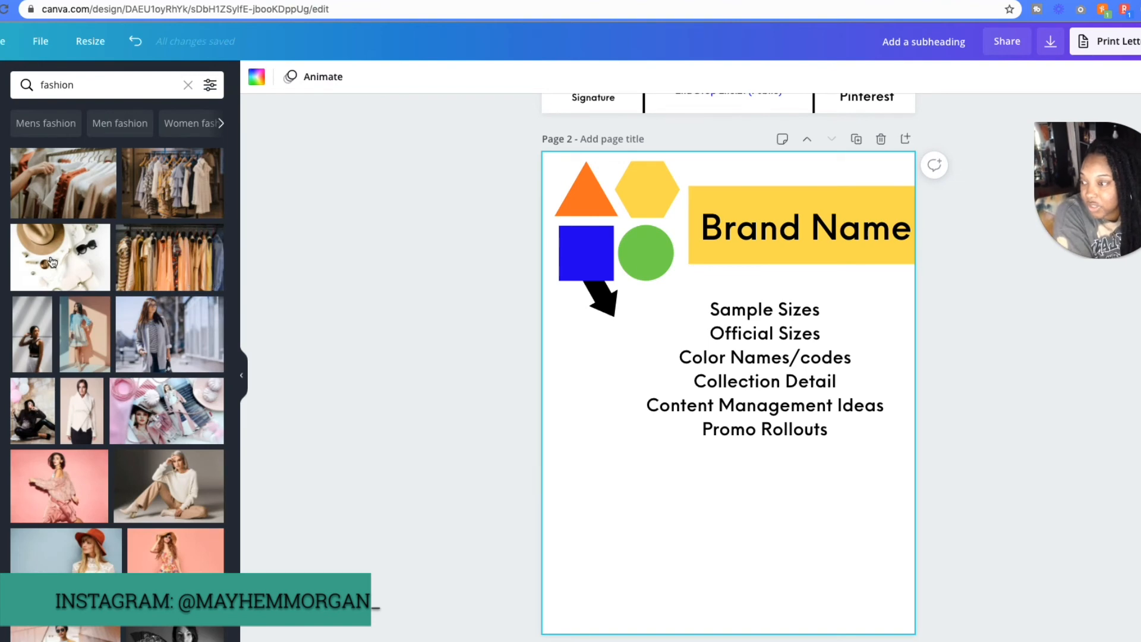
- Add the photo of the woman in pink, crop both its sides and place it in the page's lower-left corner
{"action": "scroll", "coordinate": [169, 438], "scroll_direction": "down", "scroll_amount": 3}
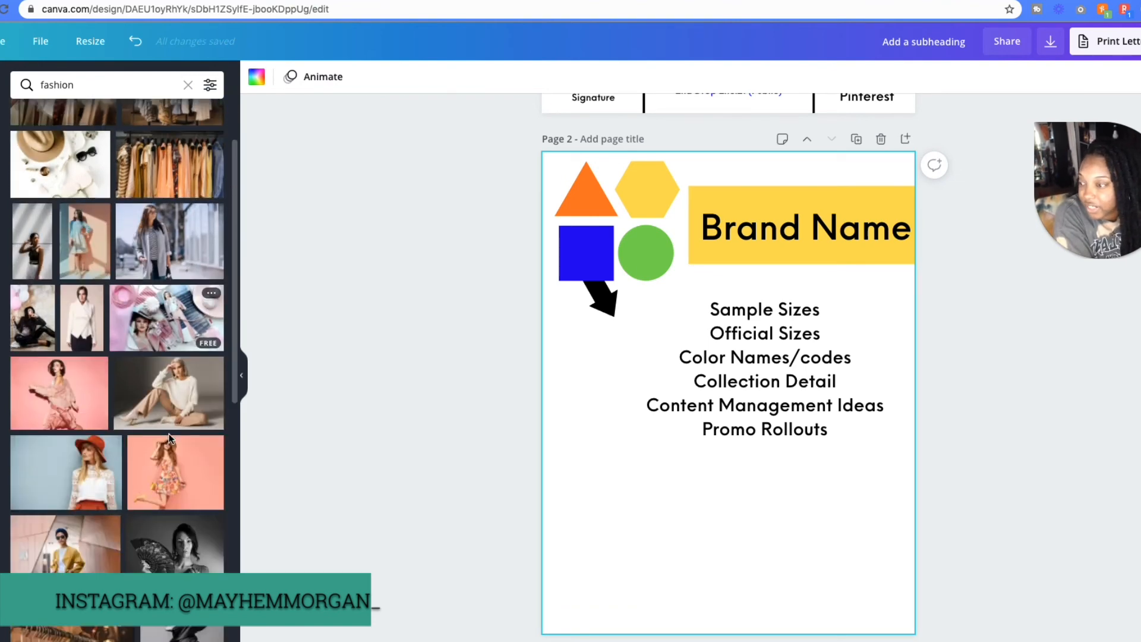
{"action": "scroll", "coordinate": [170, 438], "scroll_direction": "down", "scroll_amount": 5}
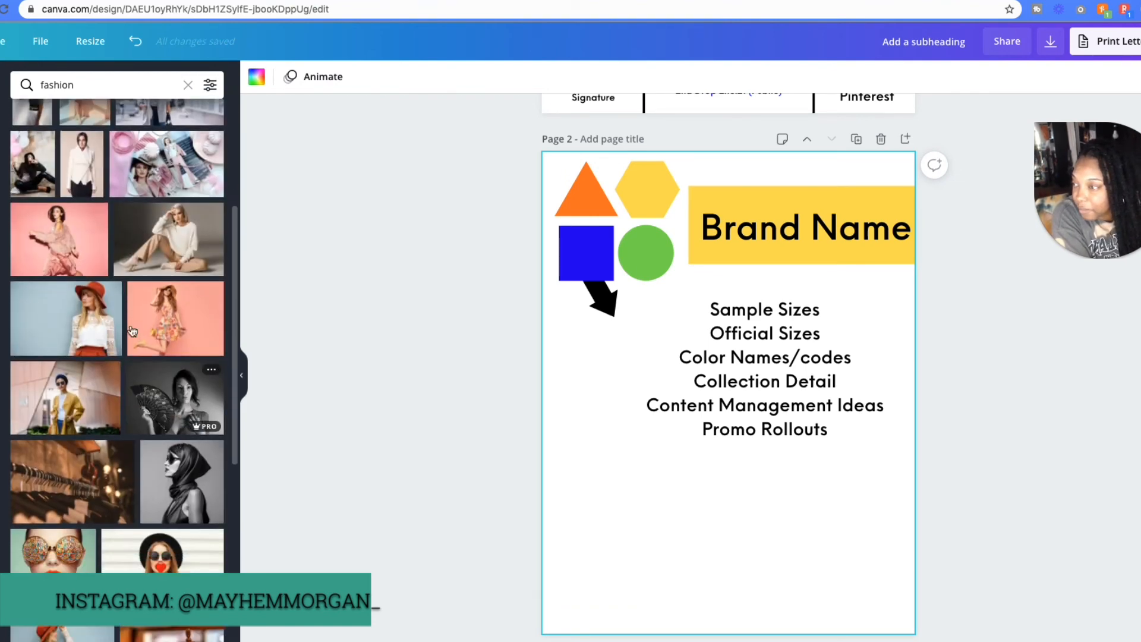
{"action": "left_click", "coordinate": [59, 241]}
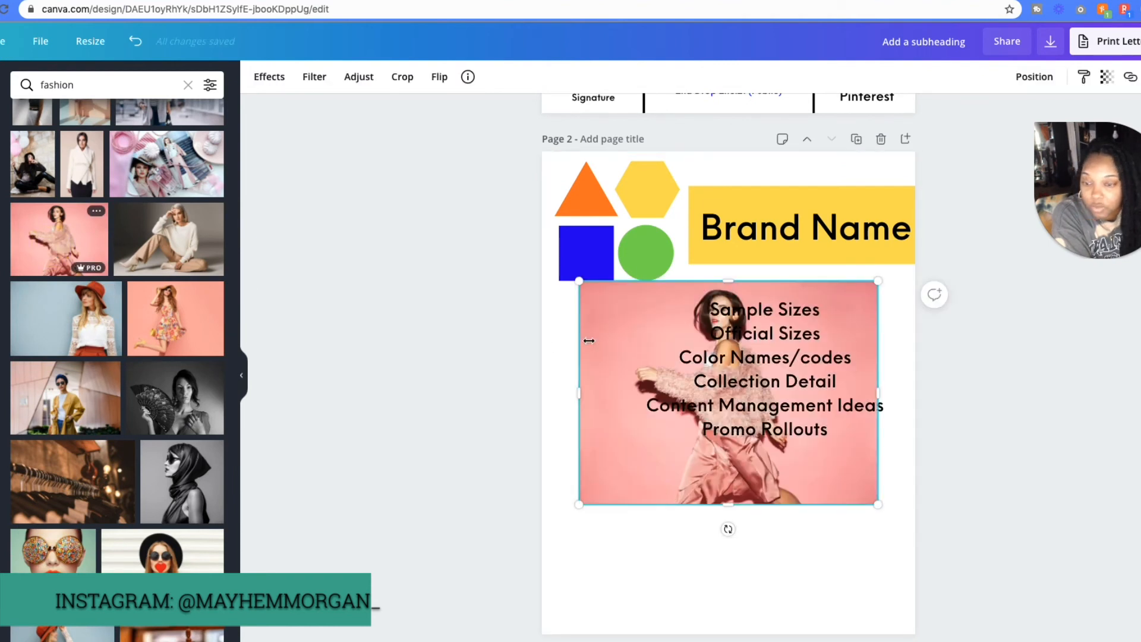
{"action": "left_click_drag", "start_coordinate": [604, 314], "coordinate": [579, 420]}
{"action": "left_click_drag", "start_coordinate": [854, 498], "coordinate": [783, 496]}
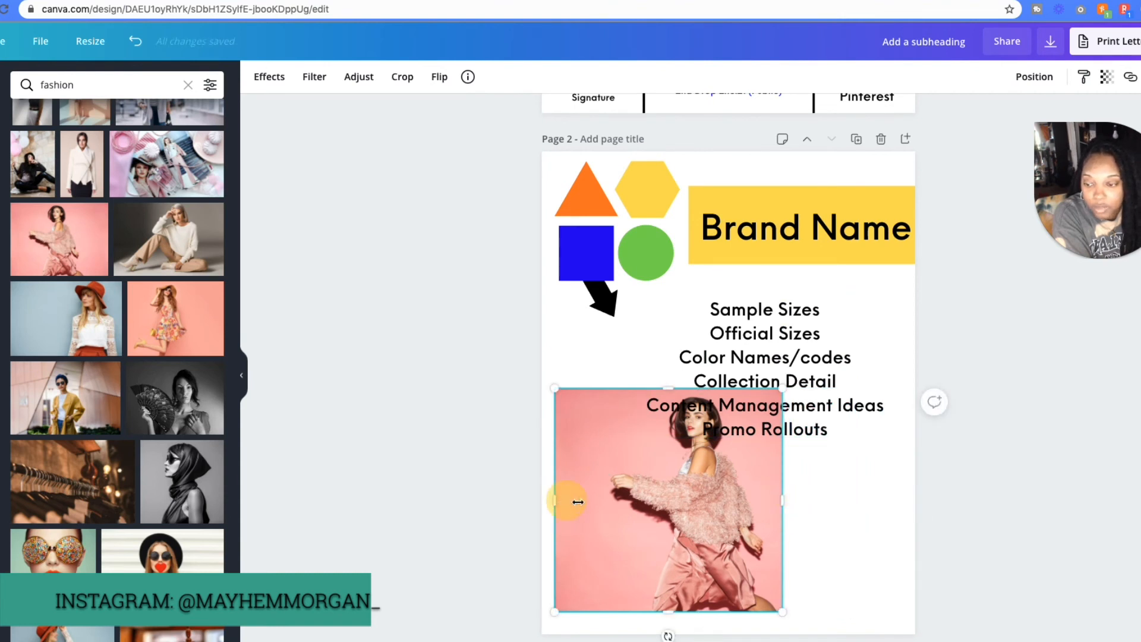
{"action": "left_click_drag", "start_coordinate": [578, 501], "coordinate": [609, 502]}
{"action": "left_click_drag", "start_coordinate": [711, 501], "coordinate": [705, 524]}
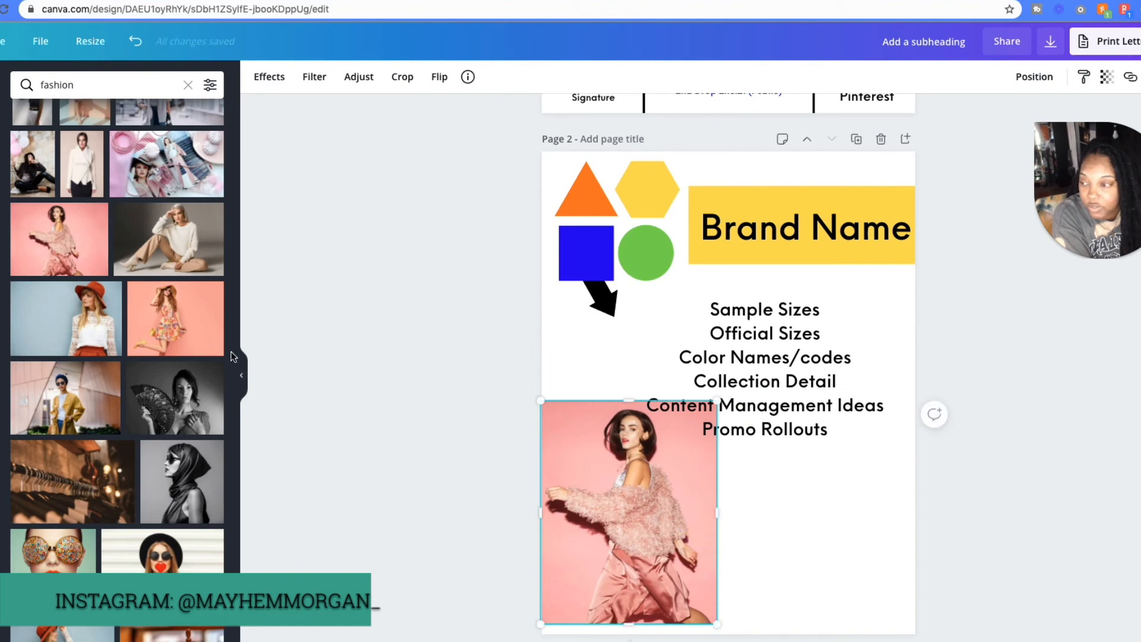
- Add the jewelled-sunglasses portrait, shrink it and place it at the page's bottom edge, overlapping the pink photo
{"action": "scroll", "coordinate": [107, 480], "scroll_direction": "up", "scroll_amount": 2}
{"action": "scroll", "coordinate": [107, 480], "scroll_direction": "down", "scroll_amount": 3}
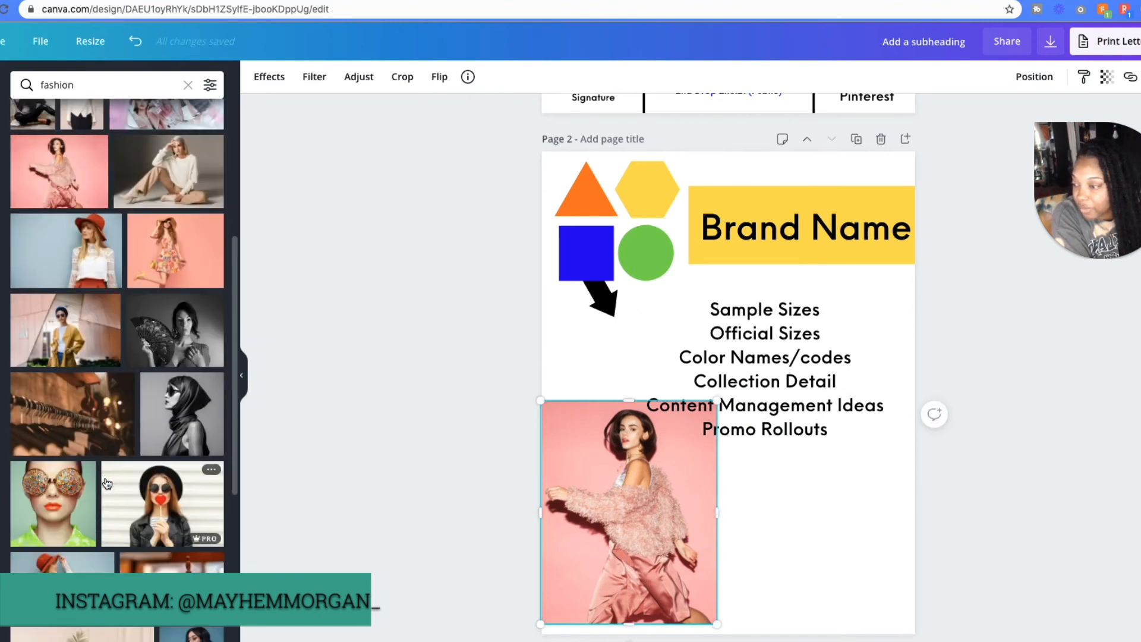
{"action": "left_click", "coordinate": [36, 475]}
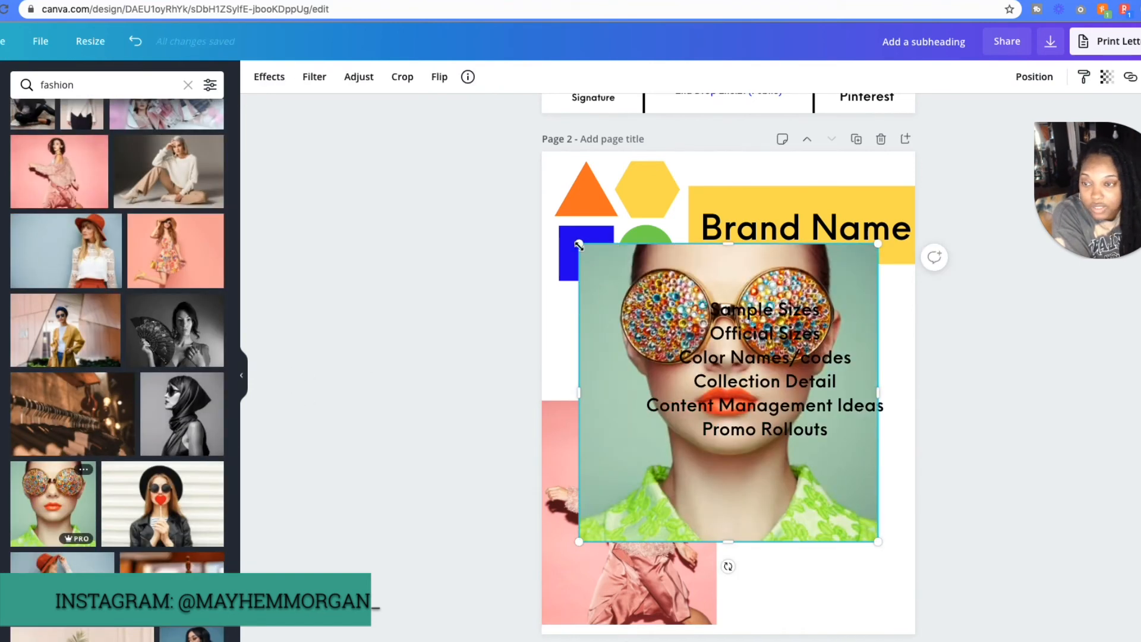
{"action": "left_click_drag", "start_coordinate": [579, 245], "coordinate": [744, 408]}
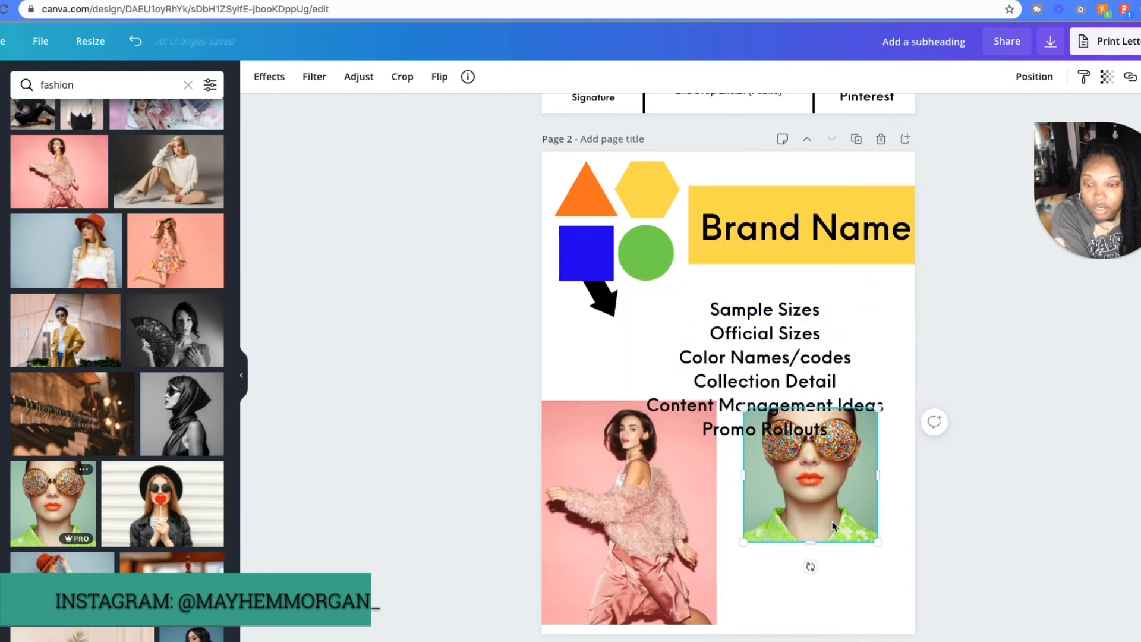
{"action": "left_click_drag", "start_coordinate": [833, 525], "coordinate": [758, 603]}
- Add the photo of the woman lying on colourful boards, shrink it, flip it horizontally and place it on the page's lower right
{"action": "scroll", "coordinate": [157, 489], "scroll_direction": "down", "scroll_amount": 5}
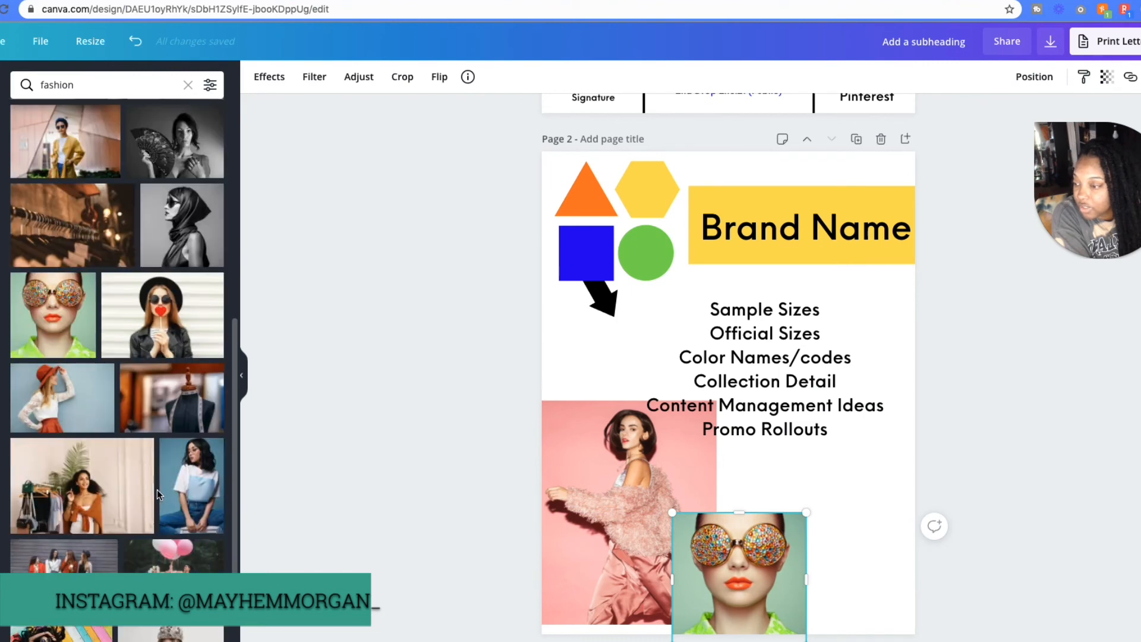
{"action": "scroll", "coordinate": [157, 493], "scroll_direction": "down", "scroll_amount": 5}
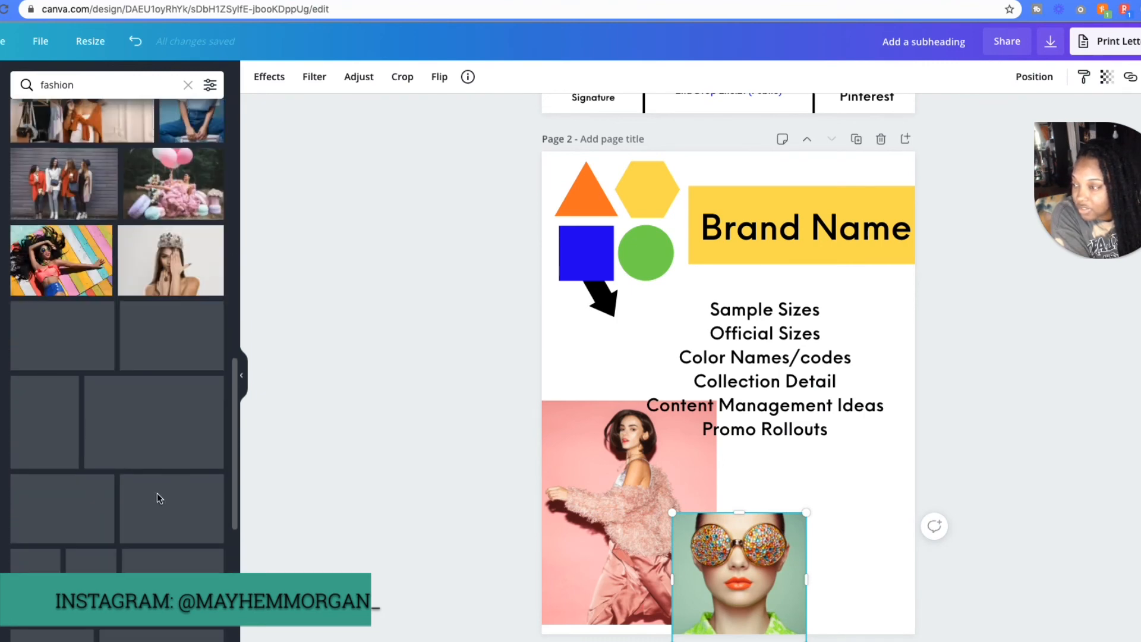
{"action": "left_click", "coordinate": [62, 249]}
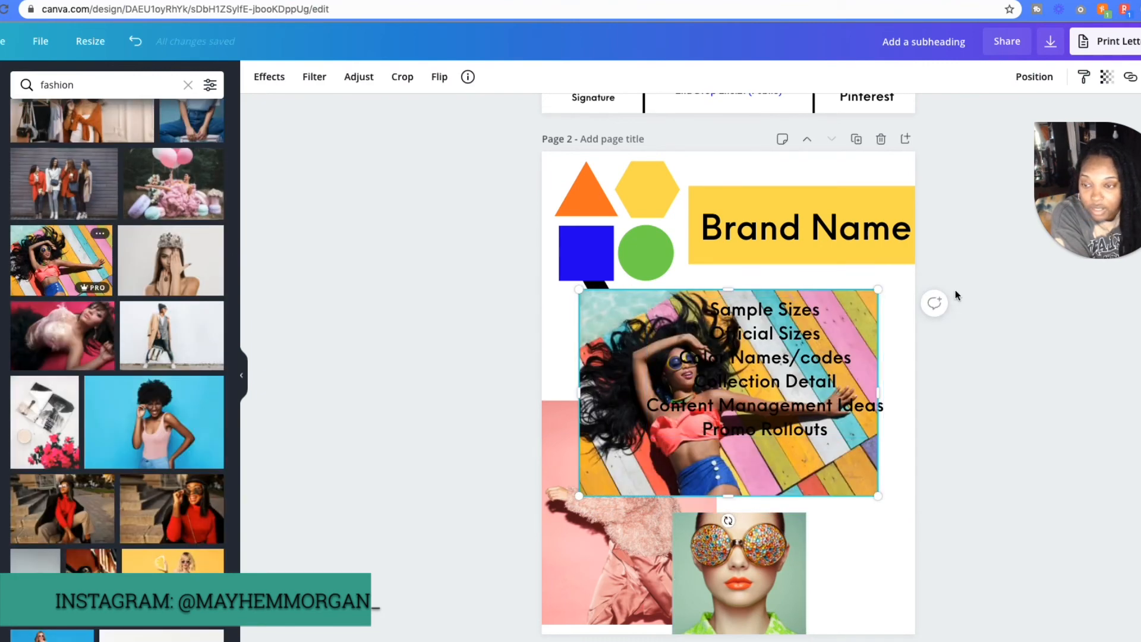
{"action": "left_click_drag", "start_coordinate": [882, 289], "coordinate": [785, 355]}
{"action": "left_click", "coordinate": [440, 78]}
{"action": "left_click", "coordinate": [466, 112]}
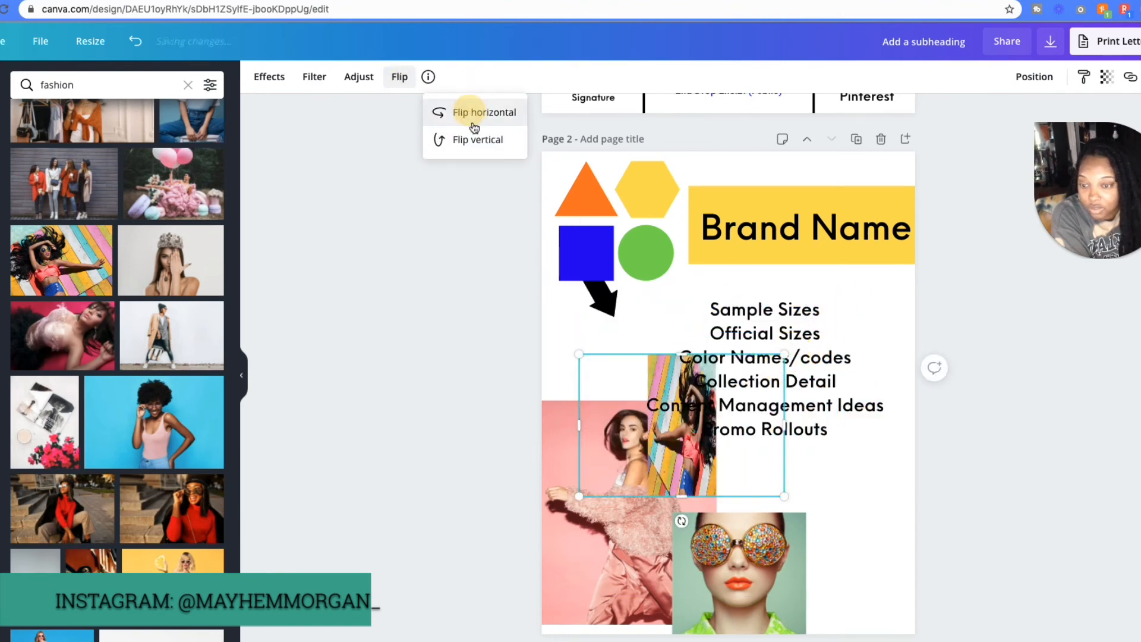
{"action": "left_click_drag", "start_coordinate": [620, 376], "coordinate": [754, 453]}
- Send the colourful-boards photo backward so it sits behind the sunglasses portrait
{"action": "left_click", "coordinate": [1032, 78]}
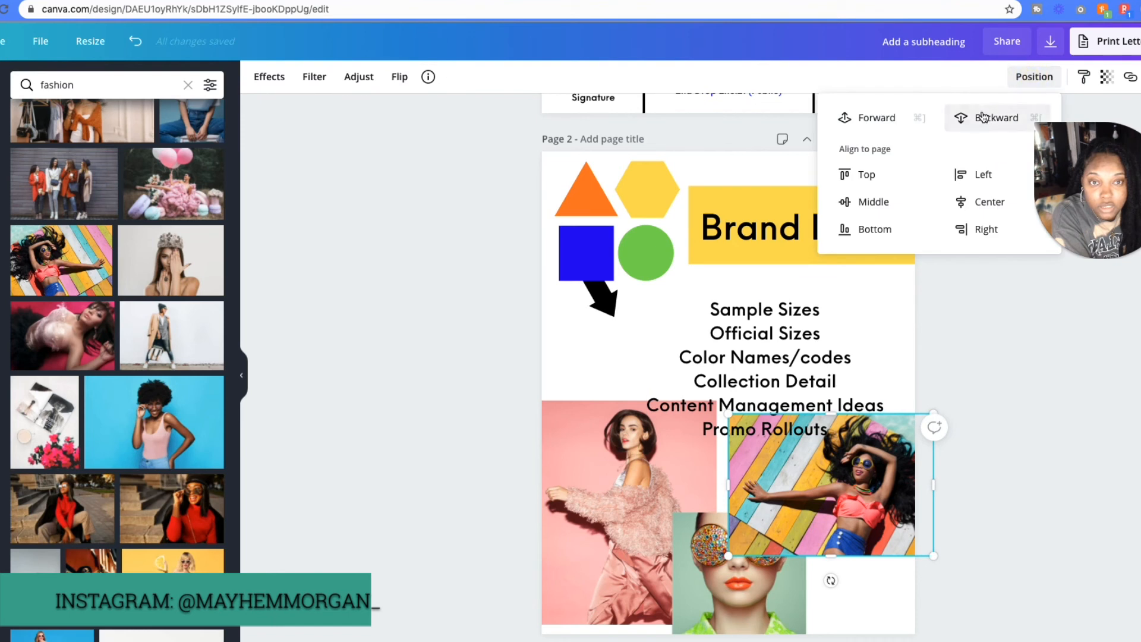
{"action": "left_click", "coordinate": [982, 117]}
{"action": "left_click", "coordinate": [1040, 603]}
- Shrink the text list to font size 23.7 and fit it between the yellow banner and the photos
{"action": "left_click", "coordinate": [743, 343]}
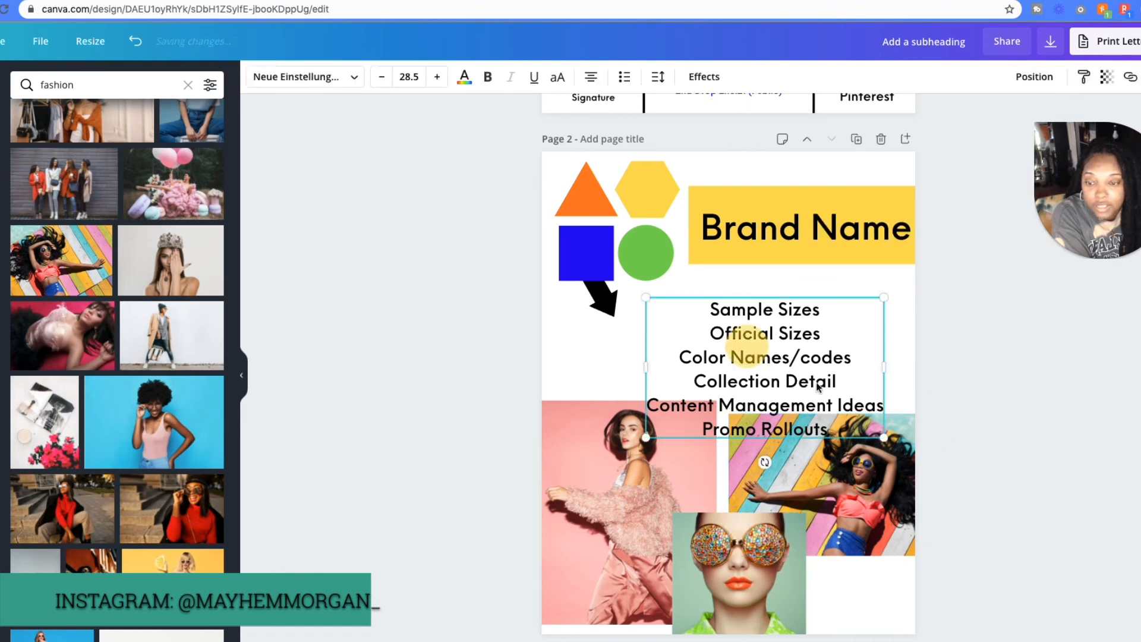
{"action": "left_click_drag", "start_coordinate": [884, 445], "coordinate": [851, 383]}
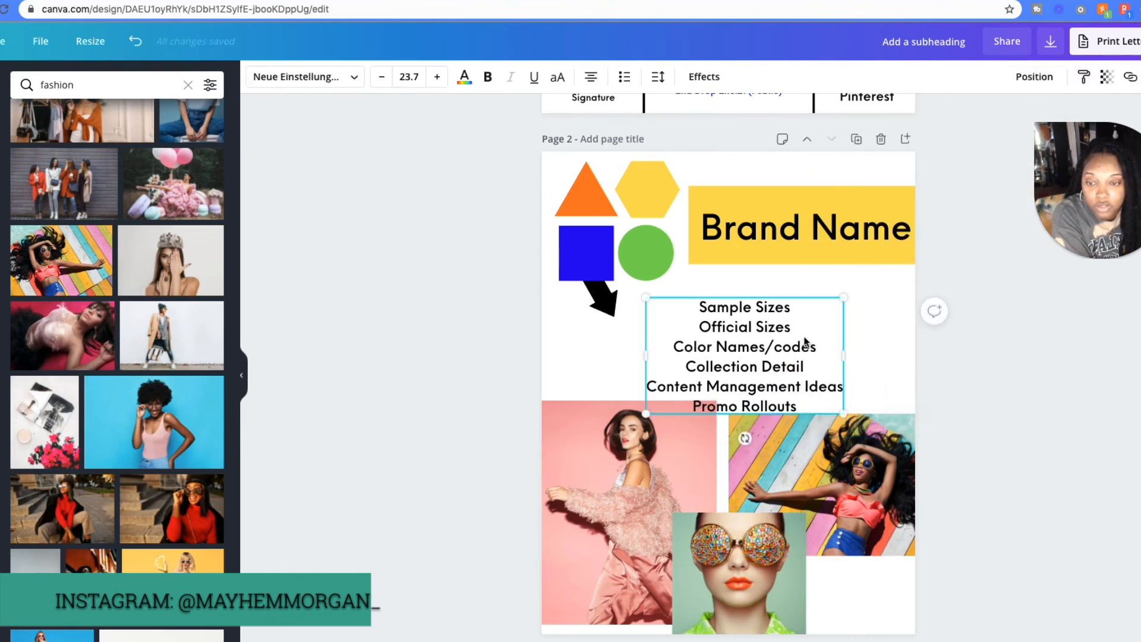
{"action": "left_click_drag", "start_coordinate": [788, 364], "coordinate": [903, 322]}
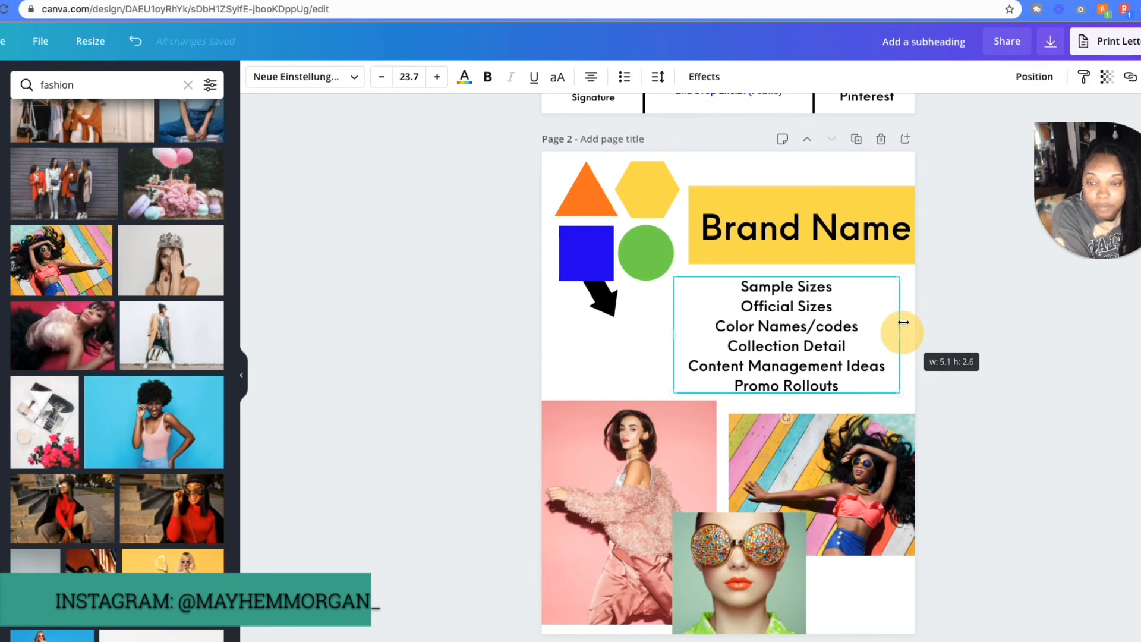
{"action": "left_click", "coordinate": [989, 380]}
{"action": "scroll", "coordinate": [1014, 454], "scroll_direction": "down", "scroll_amount": 1}
{"action": "scroll", "coordinate": [1012, 453], "scroll_direction": "up", "scroll_amount": 8}
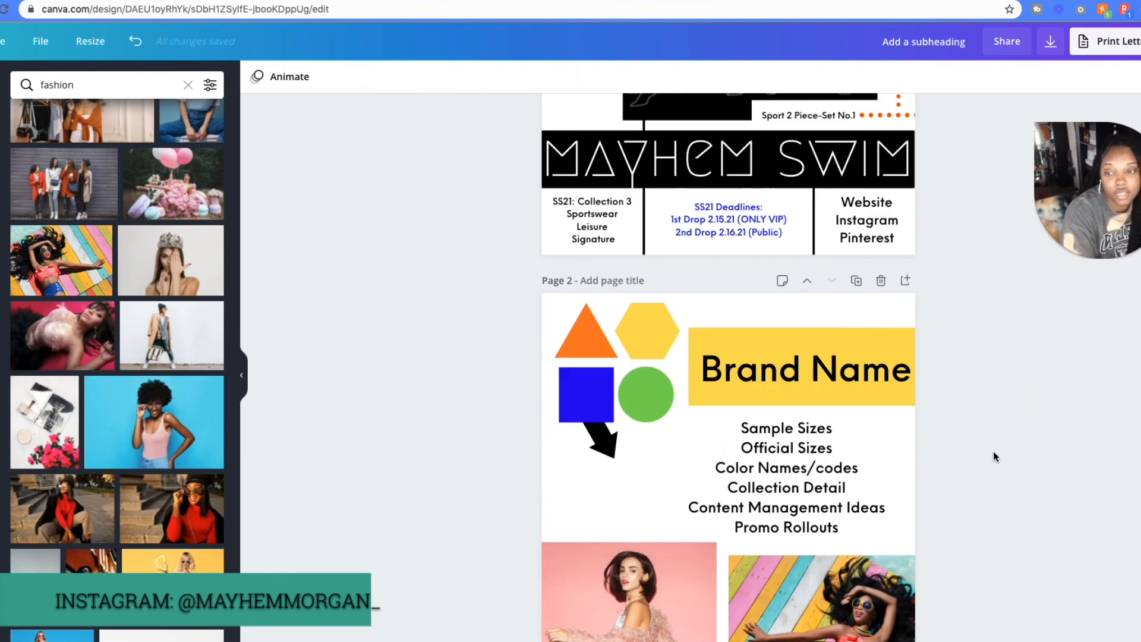
{"action": "scroll", "coordinate": [963, 456], "scroll_direction": "down", "scroll_amount": 8}
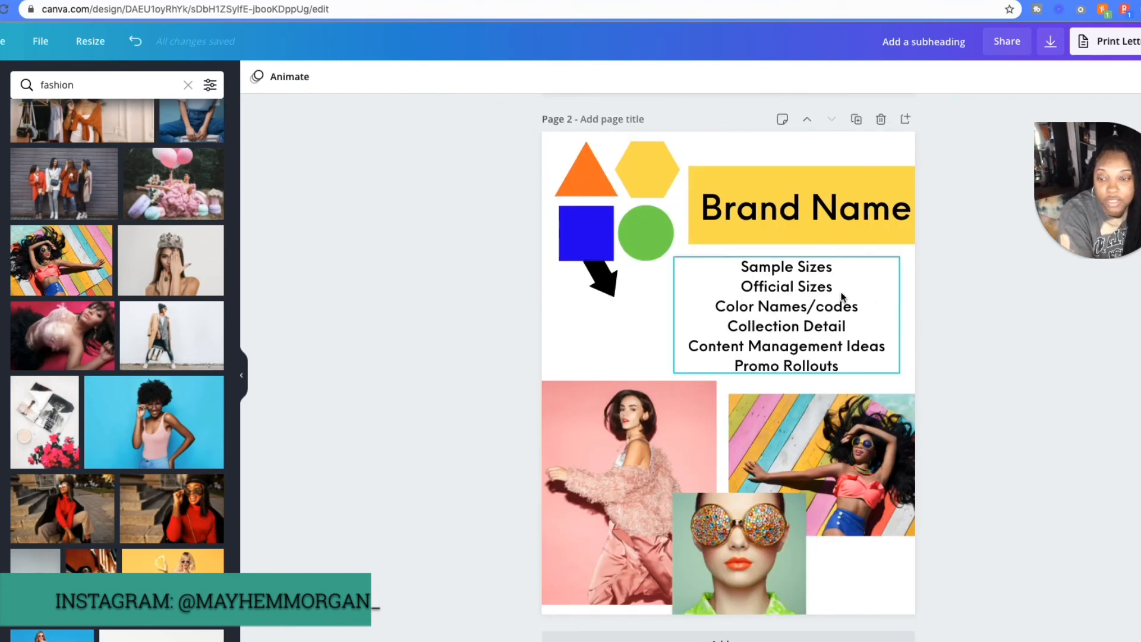
{"action": "scroll", "coordinate": [960, 370], "scroll_direction": "up", "scroll_amount": 8}
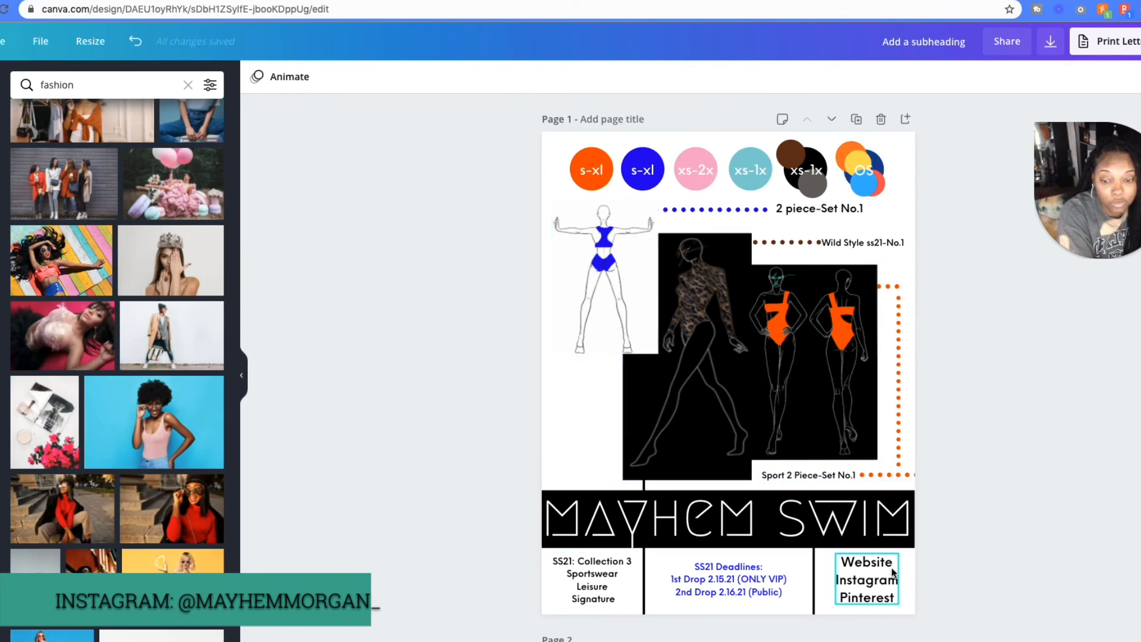
- Add a blank third page after the Brand Name page and search the photo library for makeup
{"action": "scroll", "coordinate": [1115, 587], "scroll_direction": "down", "scroll_amount": 10}
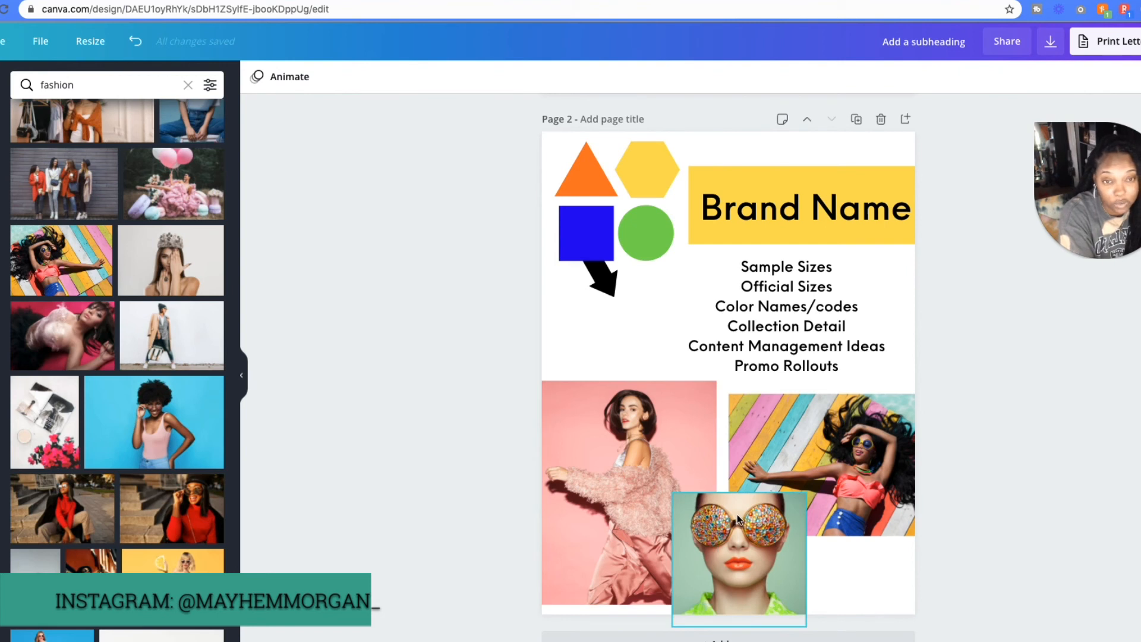
{"action": "left_click", "coordinate": [707, 635]}
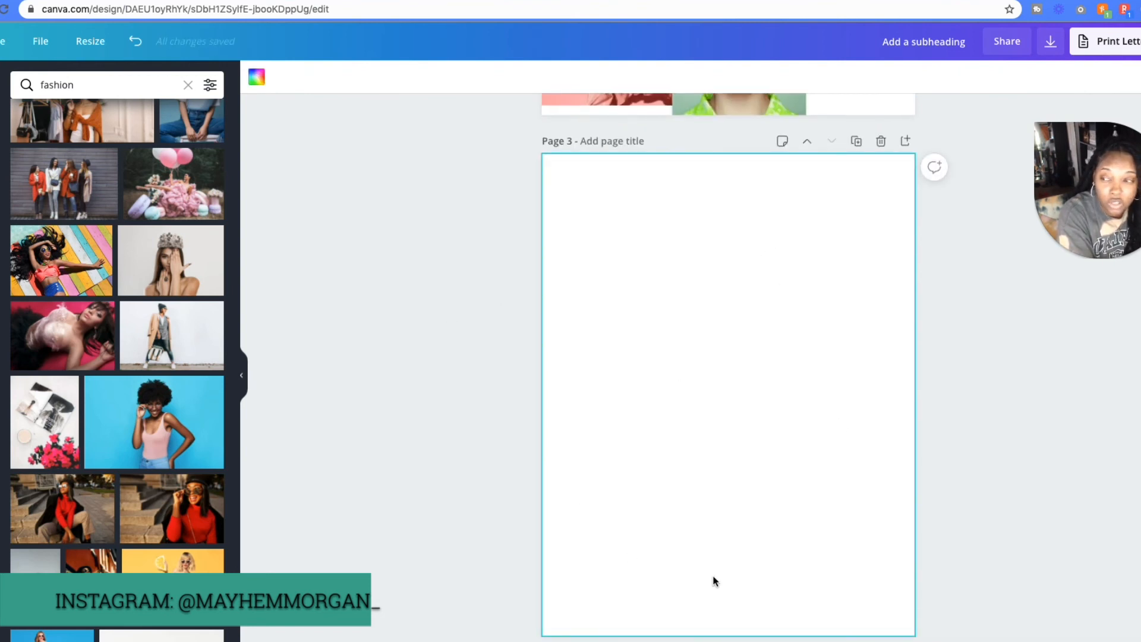
{"action": "left_click", "coordinate": [75, 84]}
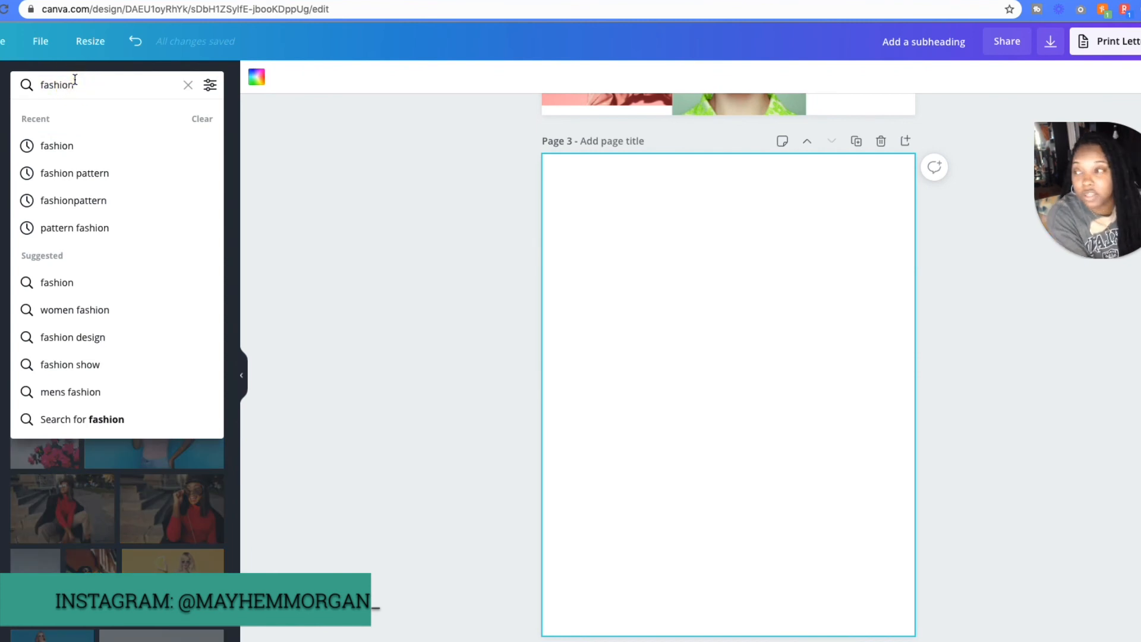
{"action": "double_click", "coordinate": [75, 84]}
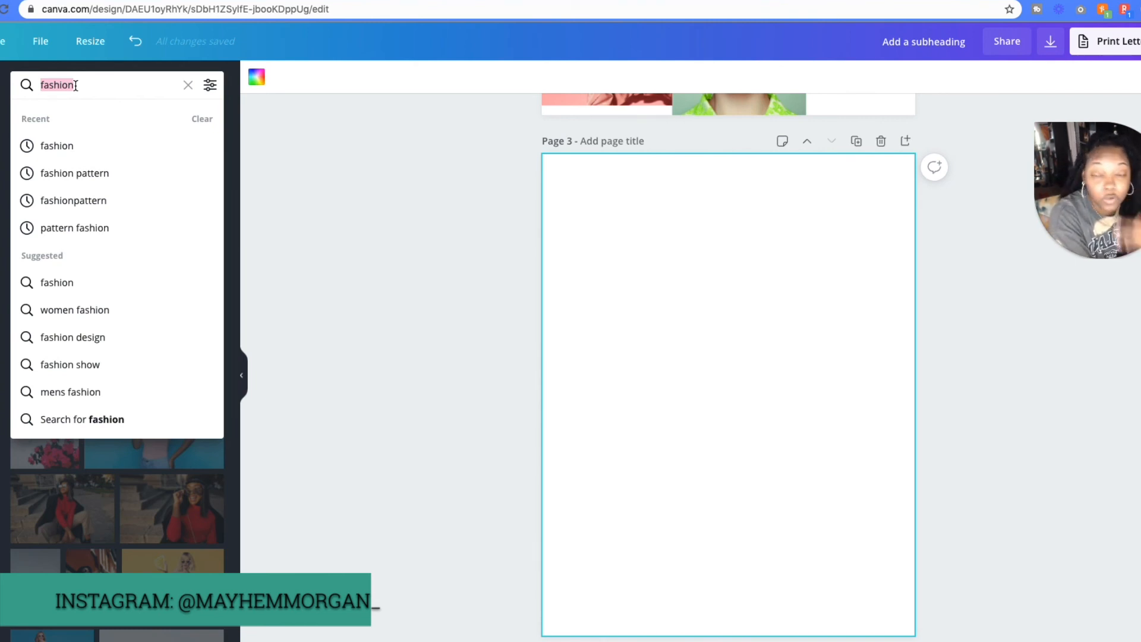
{"action": "type", "text": "make"}
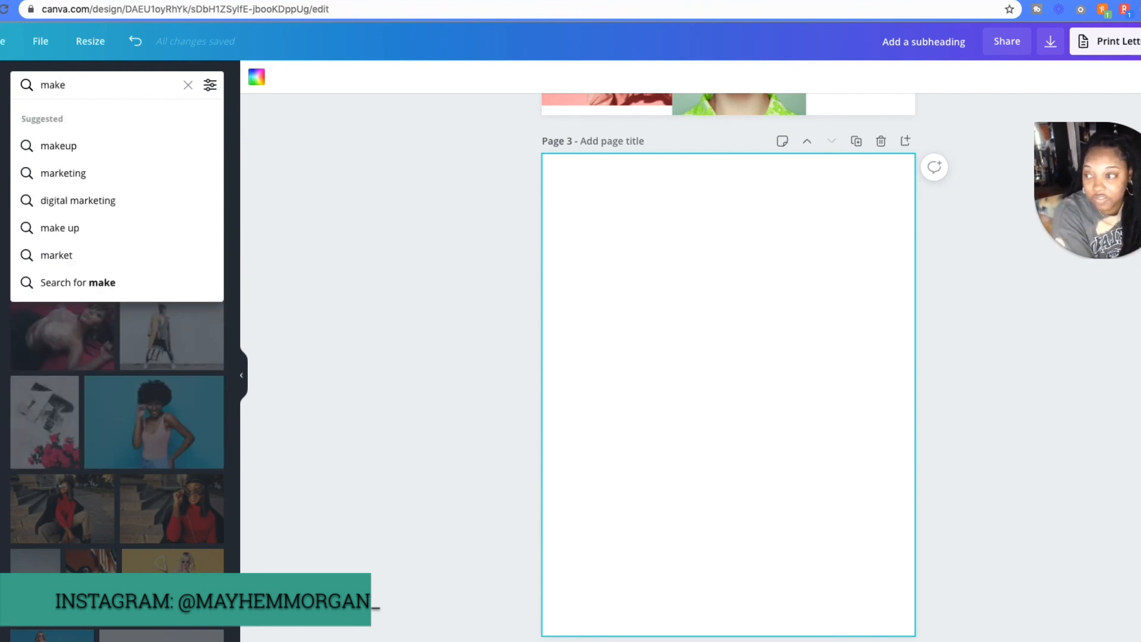
{"action": "left_click", "coordinate": [54, 149]}
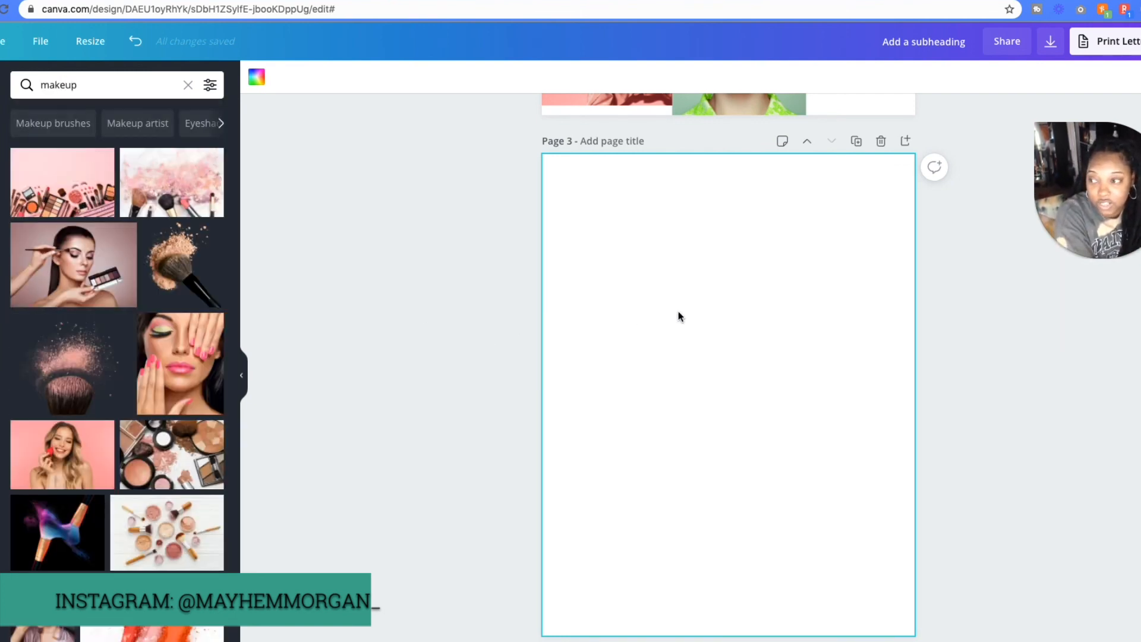
- Add the portrait with green eyeshadow and pink nails to the blank page, shrink it and centre it
{"action": "left_click", "coordinate": [178, 360]}
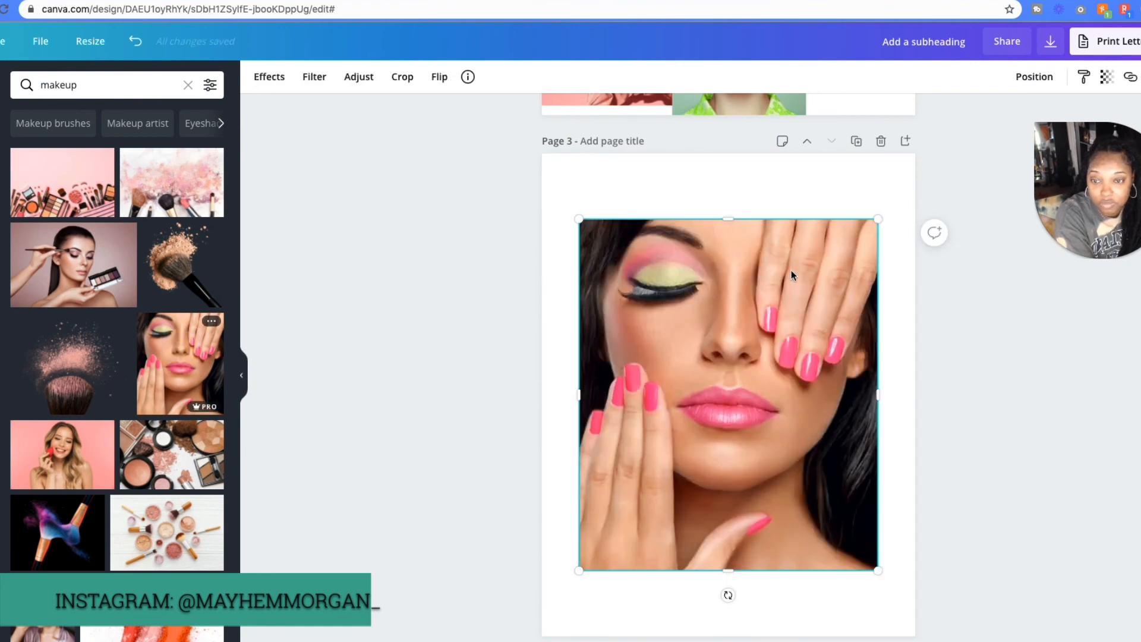
{"action": "mouse_move", "coordinate": [790, 275]}
{"action": "left_mouse_down"}
{"action": "mouse_move", "coordinate": [807, 310]}
{"action": "mouse_move", "coordinate": [796, 289]}
{"action": "left_mouse_up"}
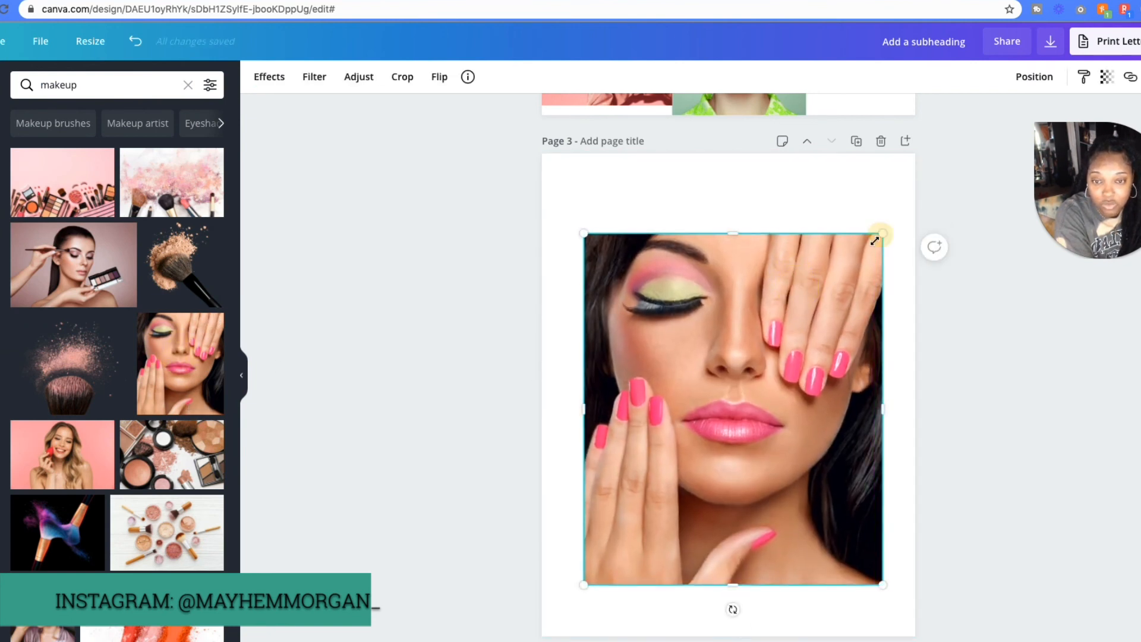
{"action": "left_click_drag", "start_coordinate": [875, 240], "coordinate": [822, 301]}
{"action": "left_click_drag", "start_coordinate": [701, 486], "coordinate": [727, 435]}
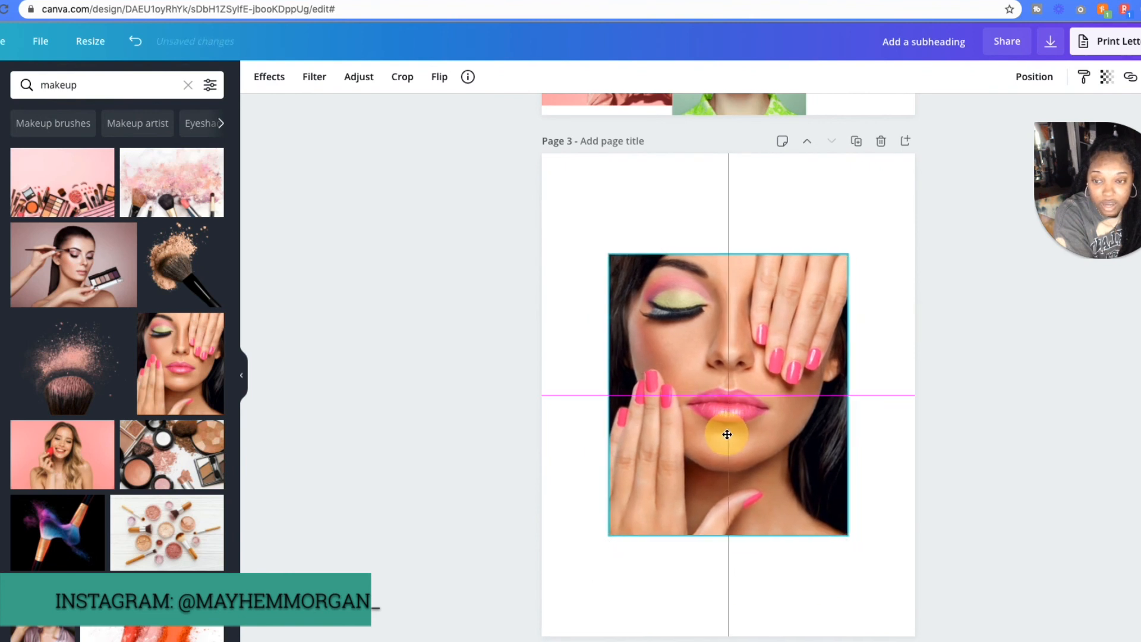
{"action": "left_click", "coordinate": [865, 257]}
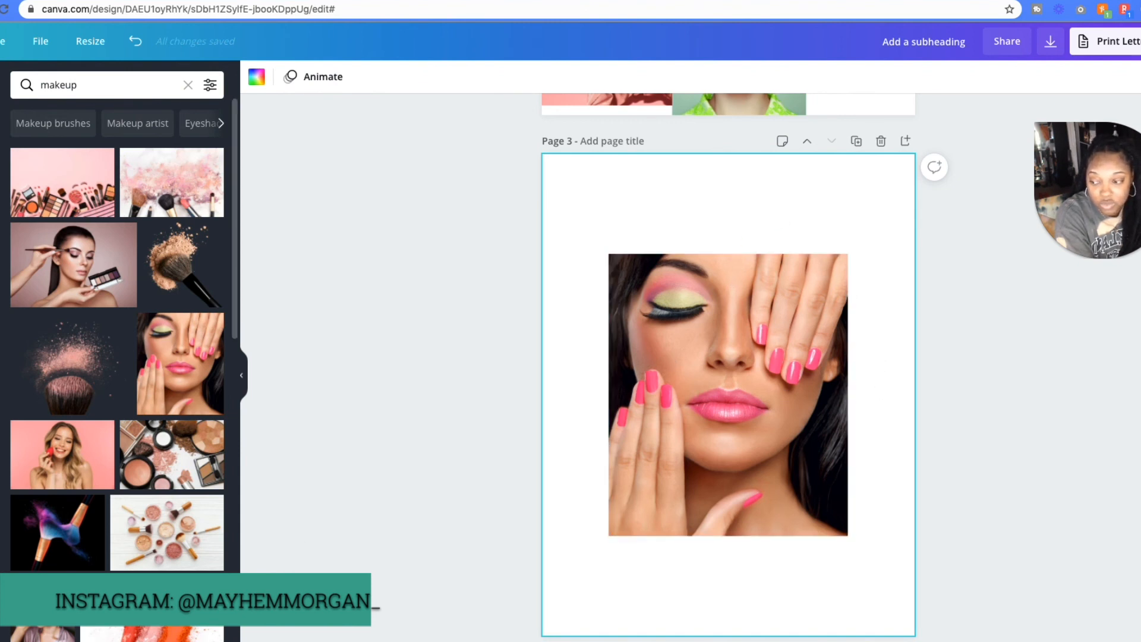
- Add the red, pink and orange powder photo, crop both its sides and place it in the page's lower-right corner, overlapping the portrait
{"action": "left_click", "coordinate": [152, 631]}
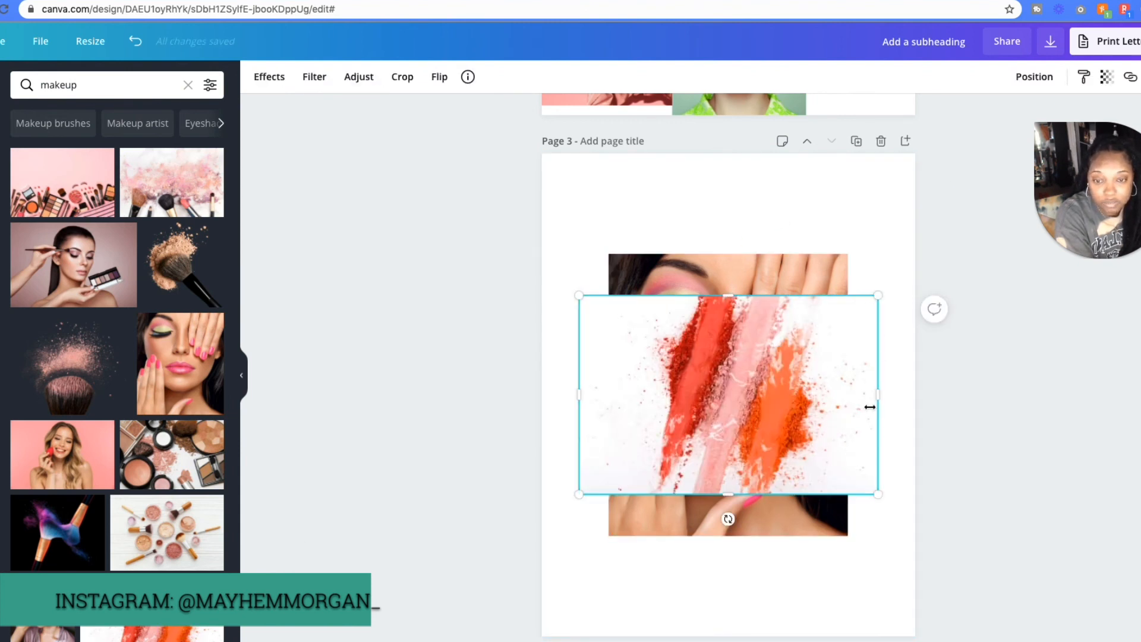
{"action": "left_click_drag", "start_coordinate": [870, 407], "coordinate": [831, 398]}
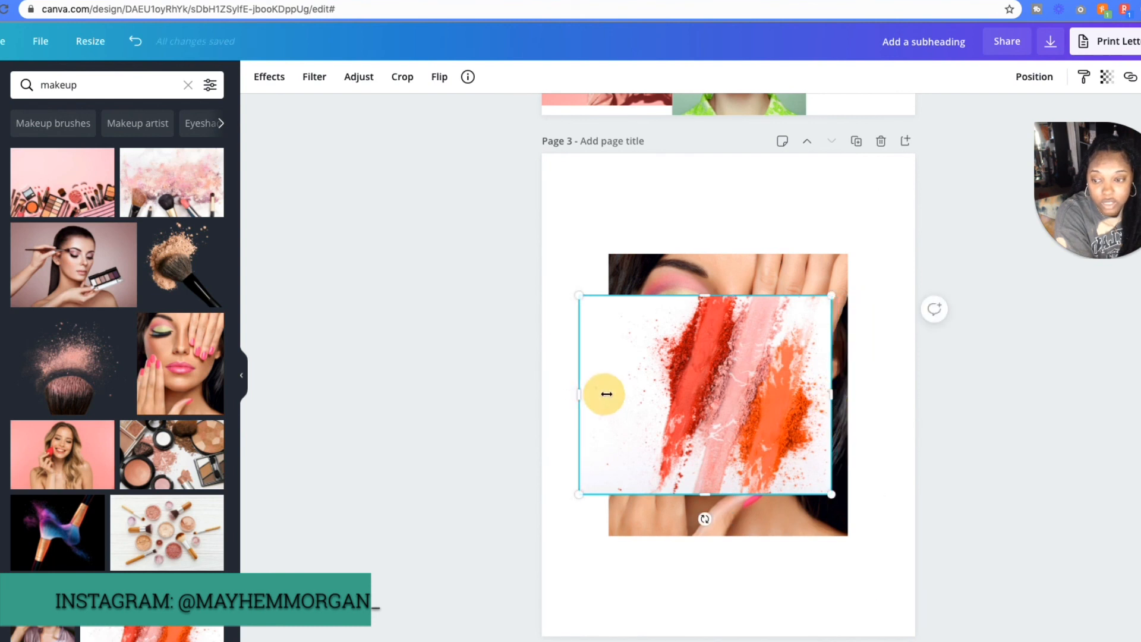
{"action": "left_click_drag", "start_coordinate": [606, 393], "coordinate": [625, 393]}
{"action": "left_click_drag", "start_coordinate": [803, 373], "coordinate": [885, 531]}
{"action": "left_click", "coordinate": [906, 341]}
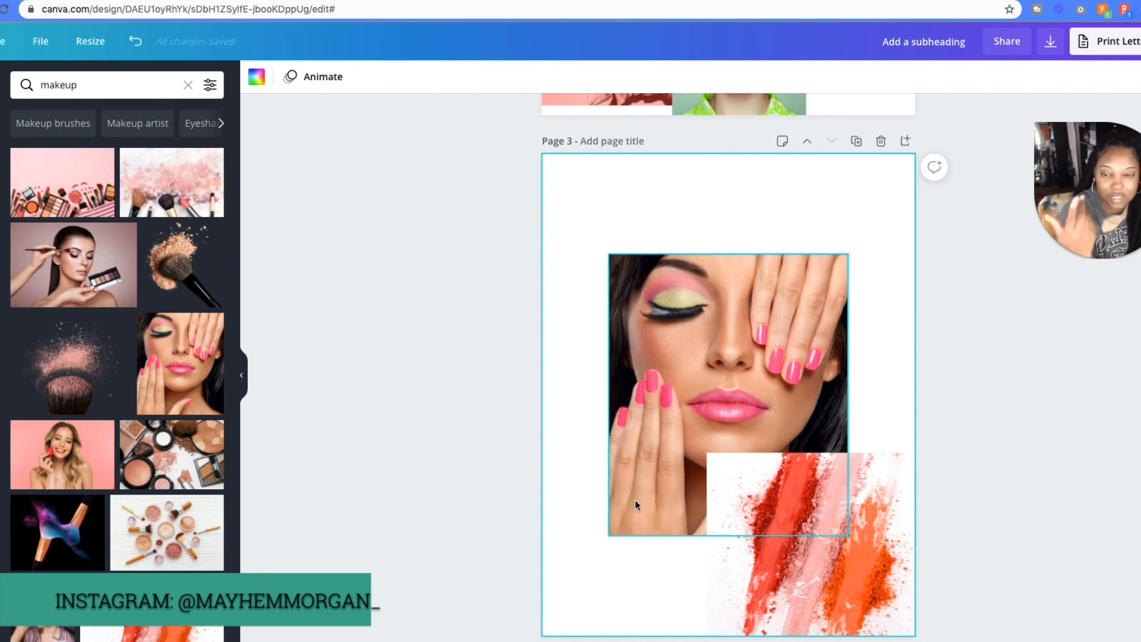
{"action": "scroll", "coordinate": [793, 490], "scroll_direction": "up", "scroll_amount": 15}
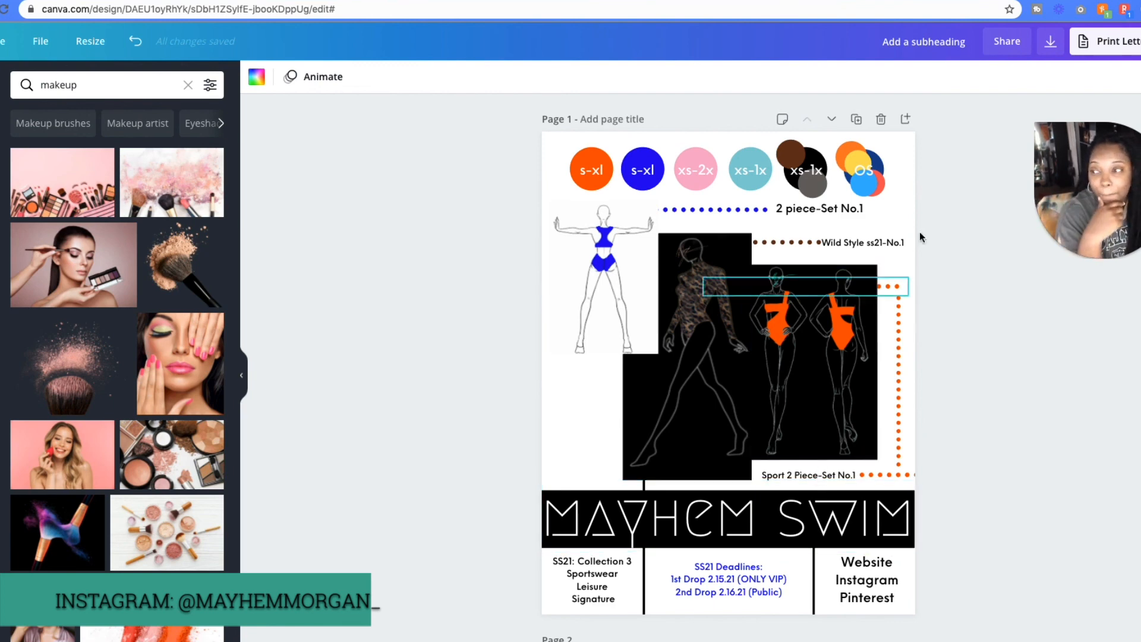
{"action": "mouse_move", "coordinate": [1123, 261]}
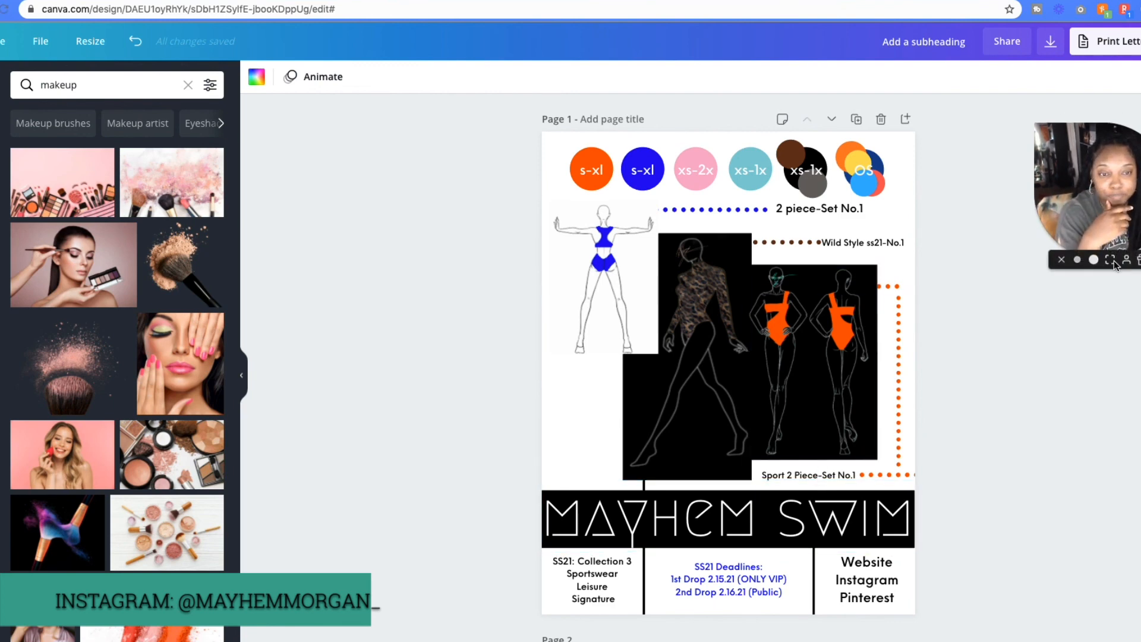
{"action": "left_click", "coordinate": [1109, 260]}
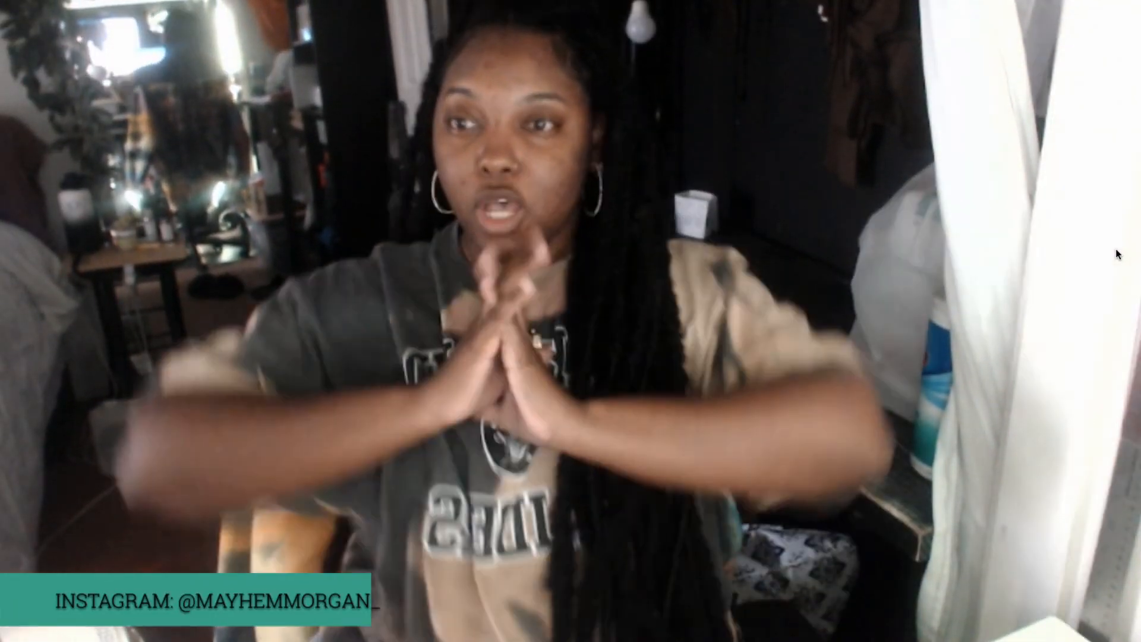